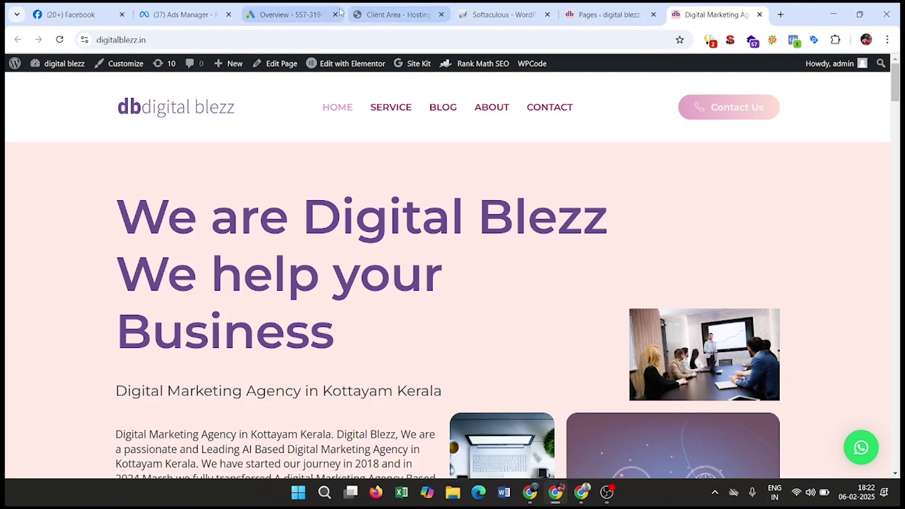
Switch to the Google Ads account overview and start creating a new campaign
click(267, 14)
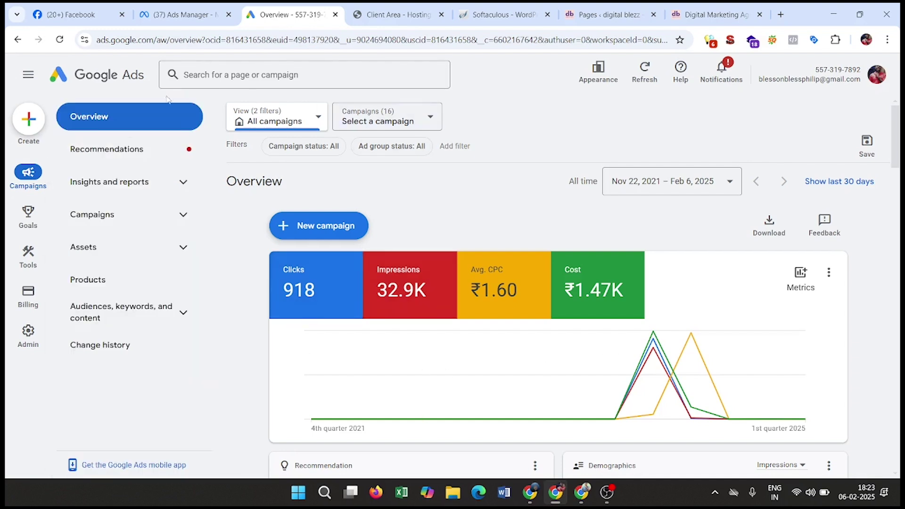
click(28, 134)
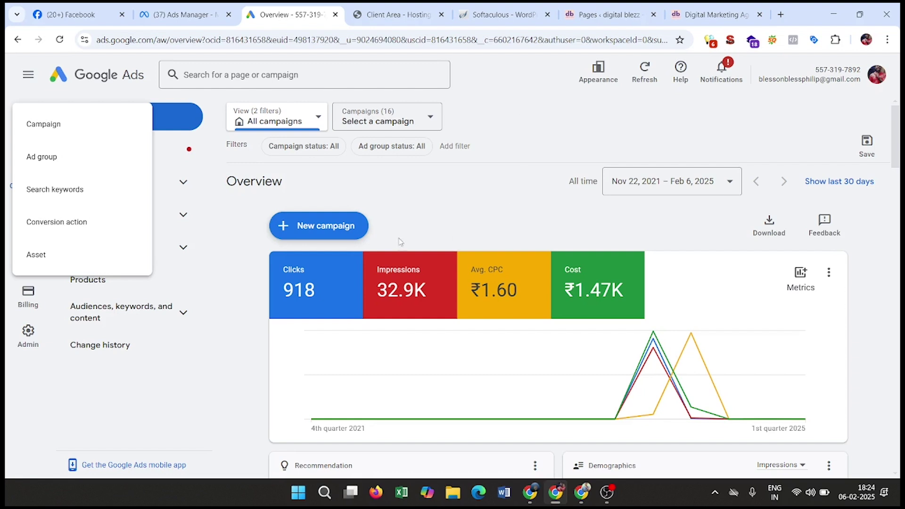
click(513, 122)
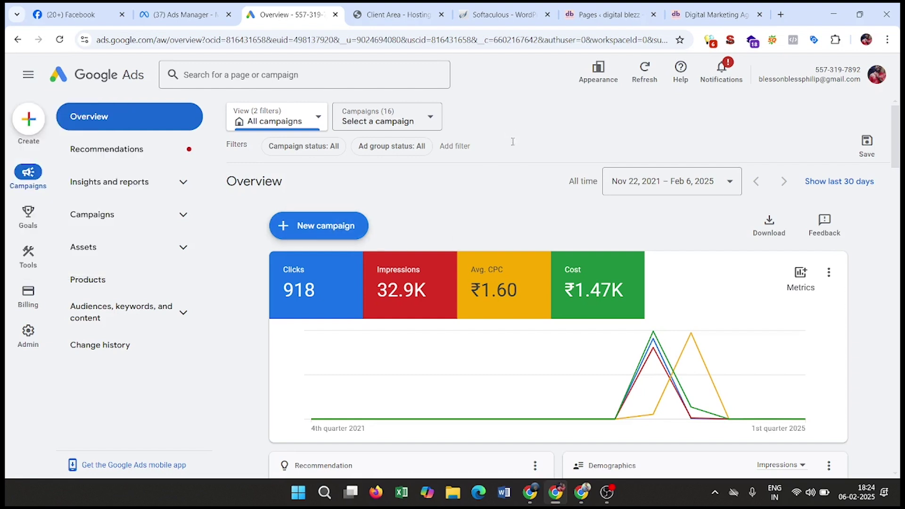
click(313, 234)
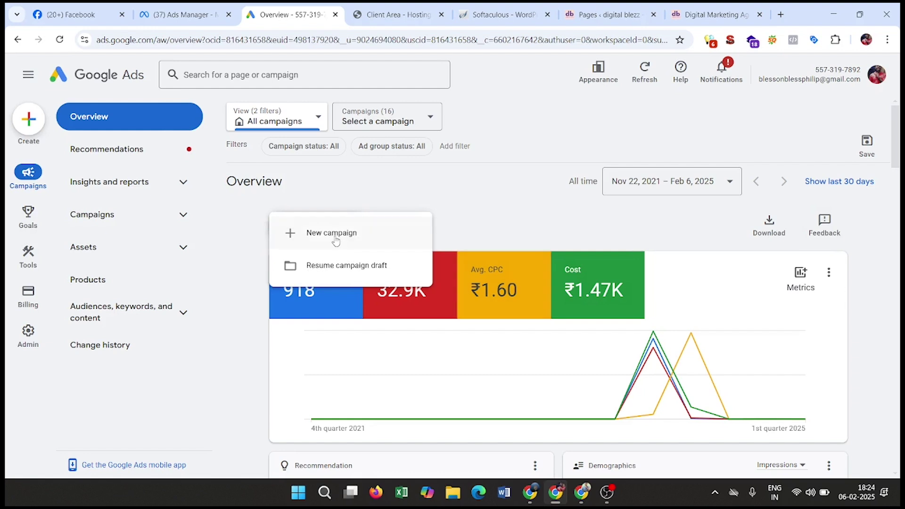
click(335, 235)
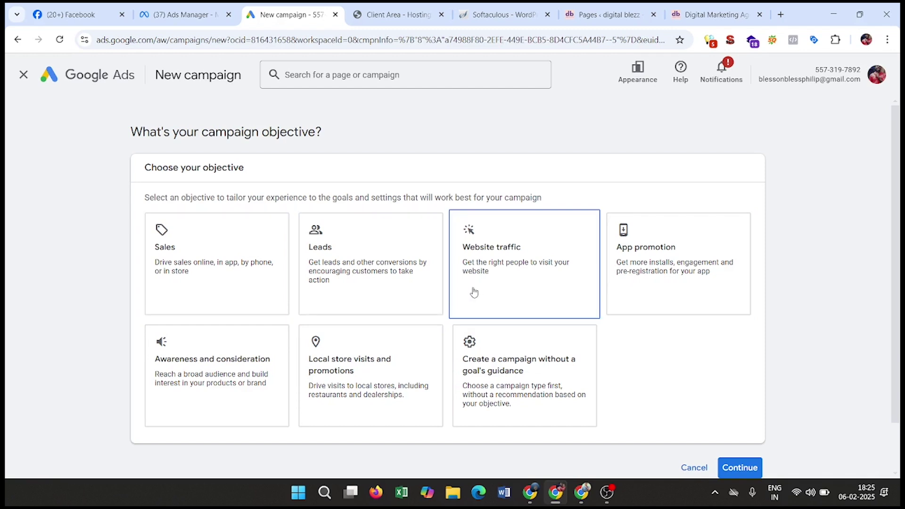
Select "Create a campaign without a goal's guidance" as the objective and examine the campaign types it offers
scroll(351, 240, down, 2)
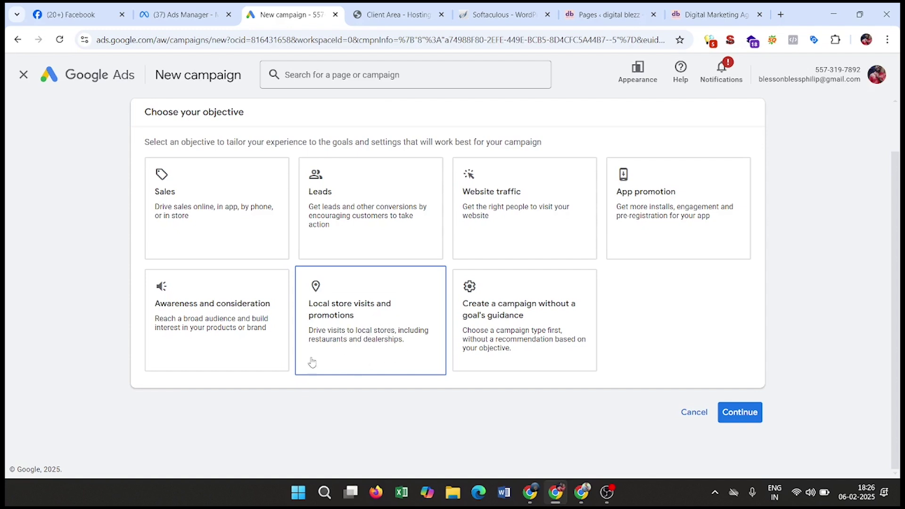
click(476, 322)
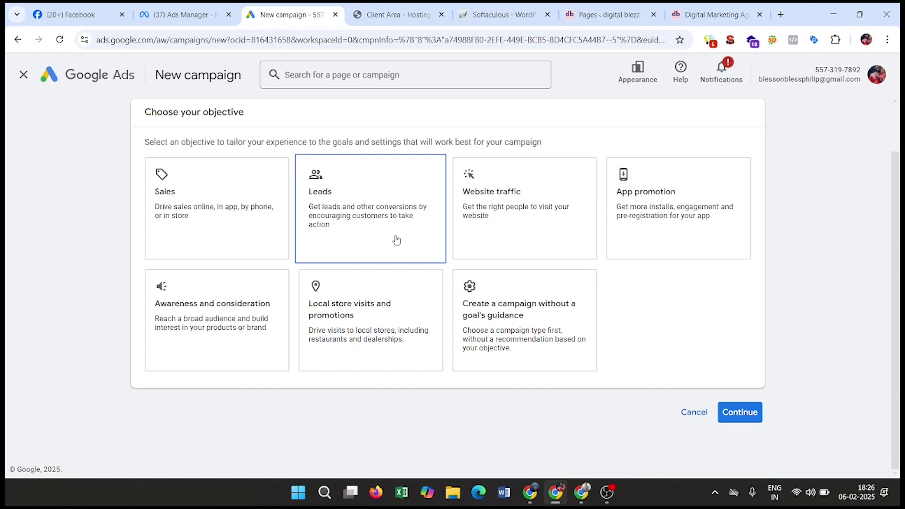
click(466, 327)
scroll(605, 295, down, 5)
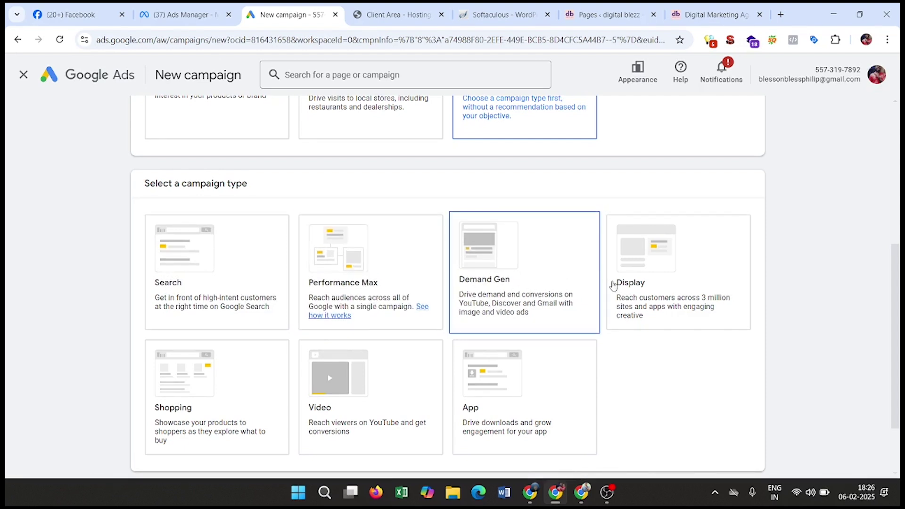
scroll(648, 283, down, 2)
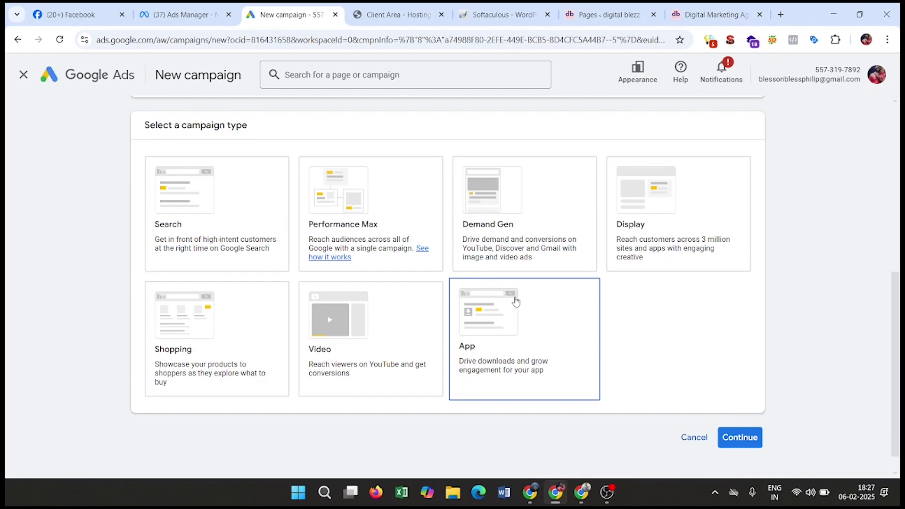
scroll(515, 302, up, 3)
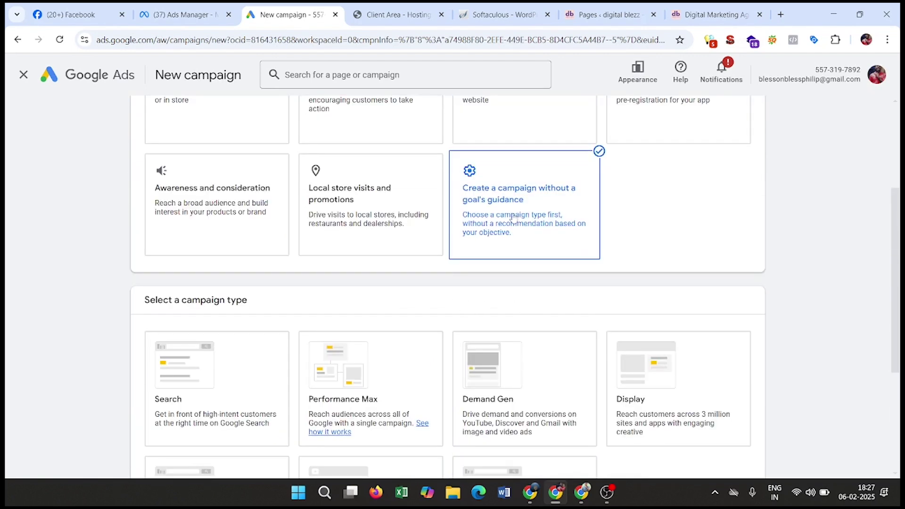
scroll(503, 295, down, 2)
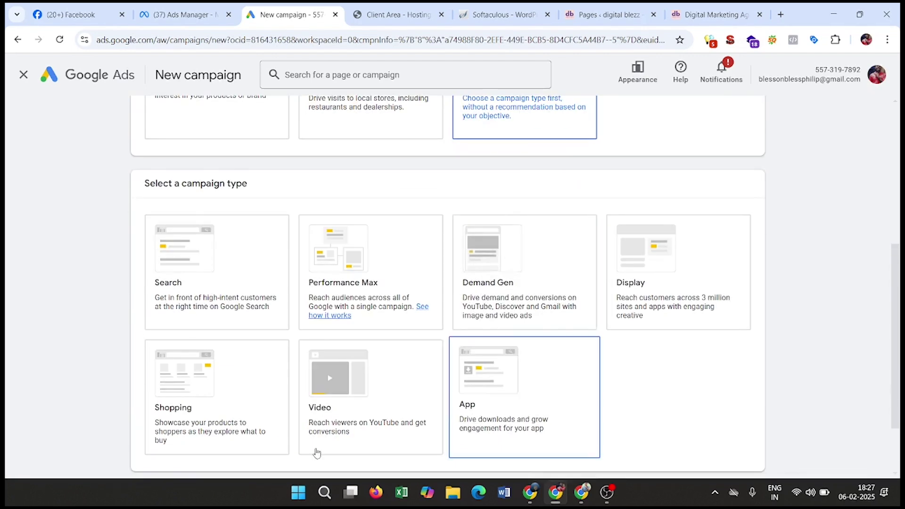
scroll(486, 306, up, 3)
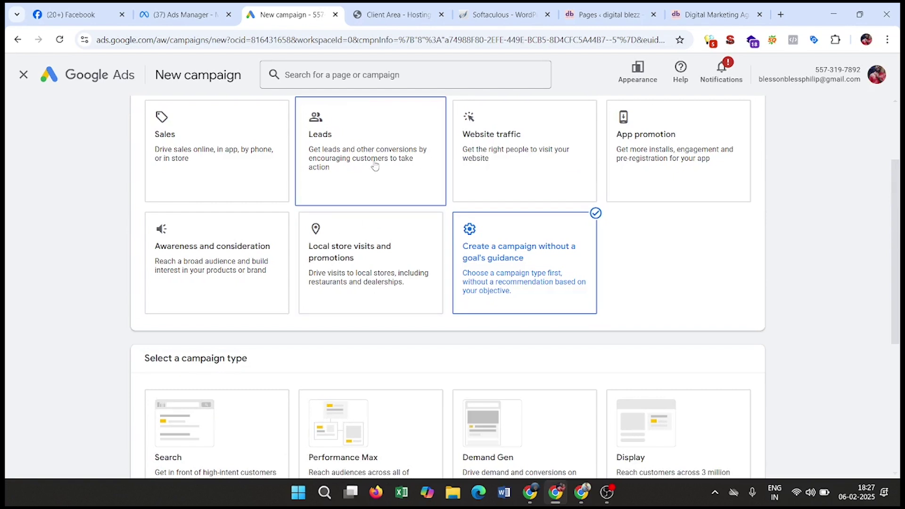
Select the Leads objective and examine the conversion goals listed for it
click(375, 166)
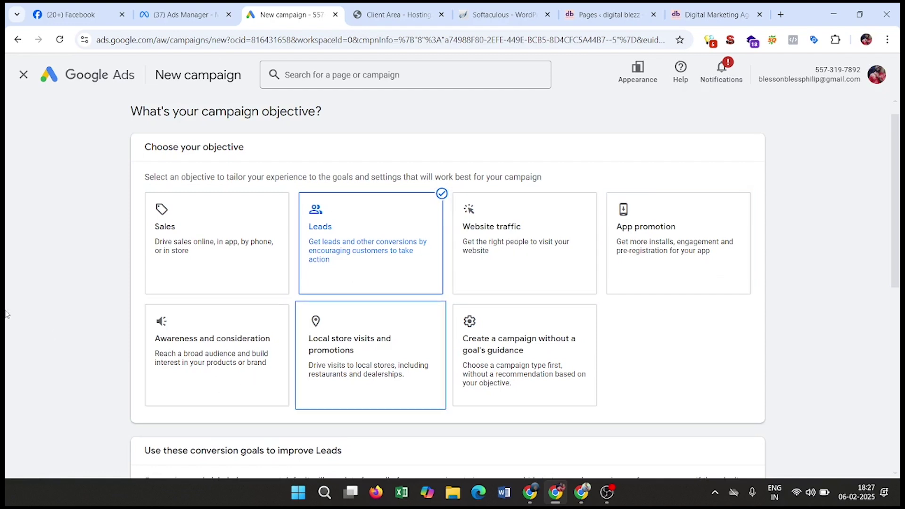
scroll(363, 339, up, 1)
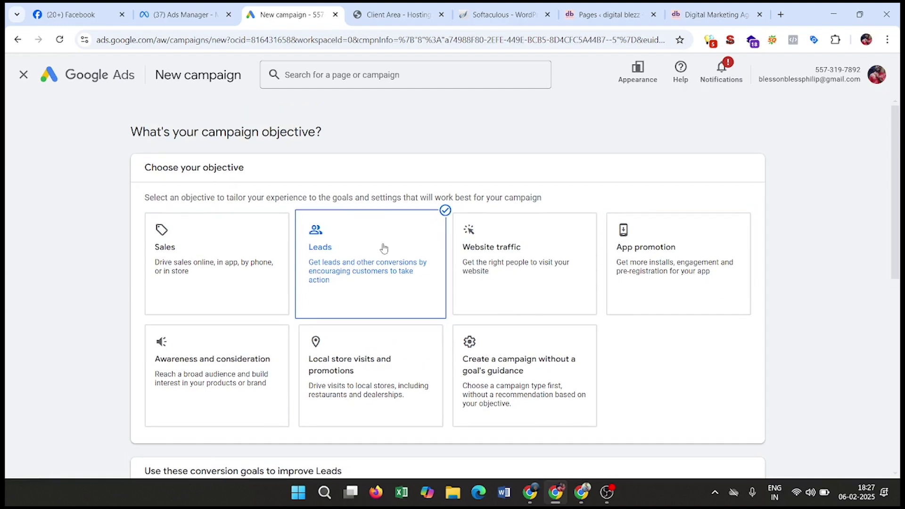
scroll(388, 246, down, 3)
scroll(388, 246, down, 2)
scroll(389, 249, up, 5)
scroll(393, 296, down, 5)
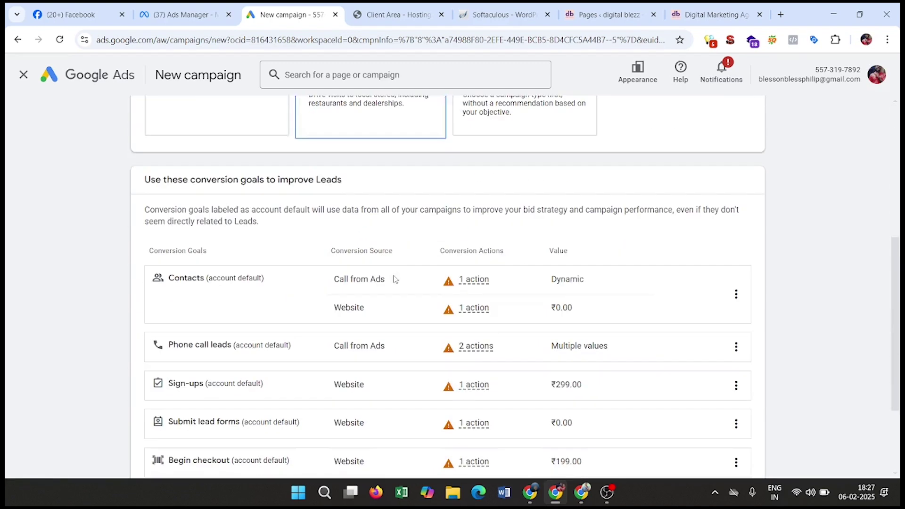
scroll(354, 268, up, 6)
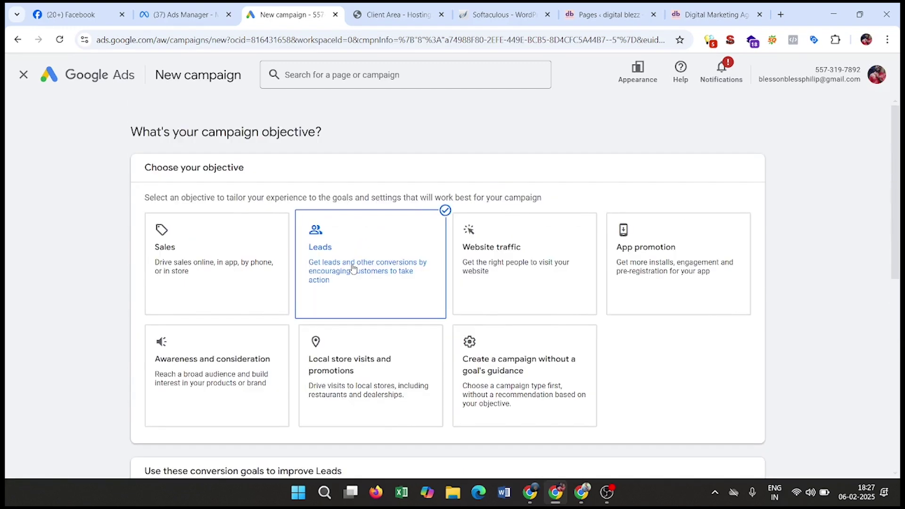
scroll(432, 285, down, 9)
scroll(431, 286, up, 9)
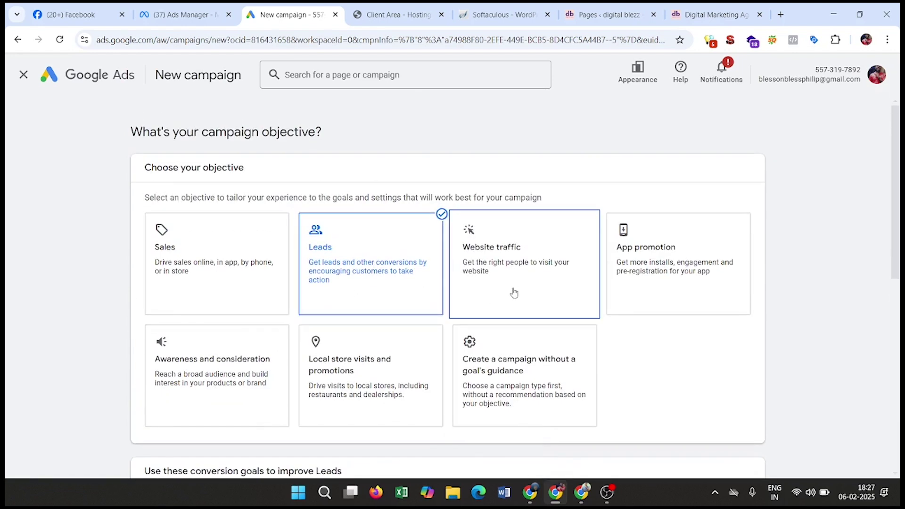
Select the Website traffic objective and continue with its account-default conversion goals
click(513, 292)
scroll(514, 293, down, 6)
scroll(514, 292, up, 4)
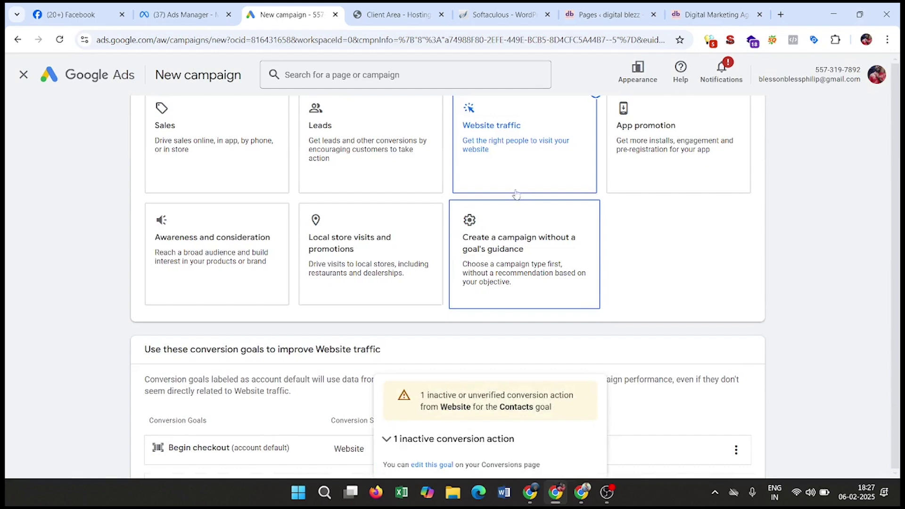
scroll(501, 262, down, 5)
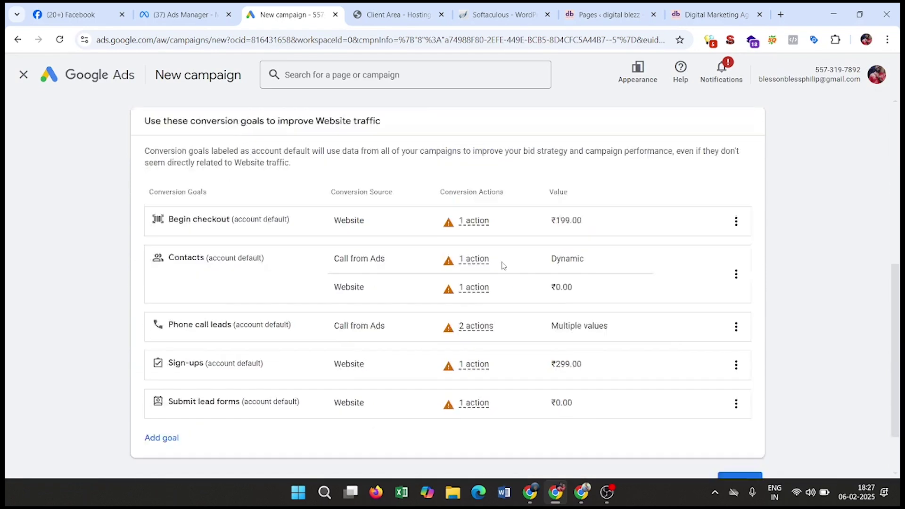
click(733, 432)
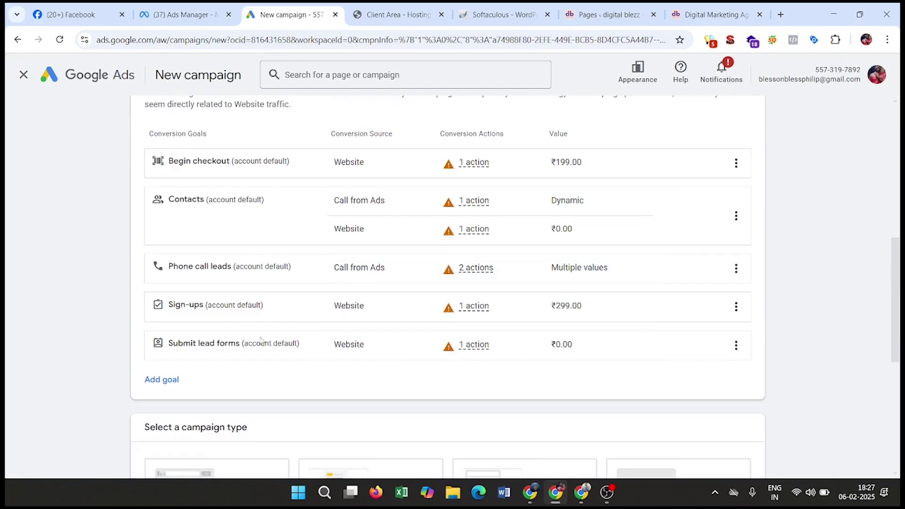
Examine the campaign types and conversion goals offered for the Website traffic objective
scroll(394, 307, down, 4)
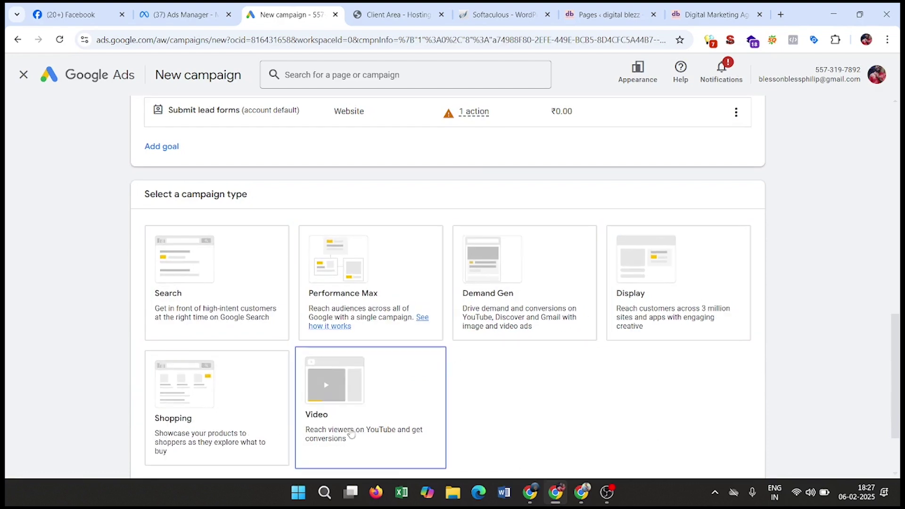
scroll(347, 426, up, 2)
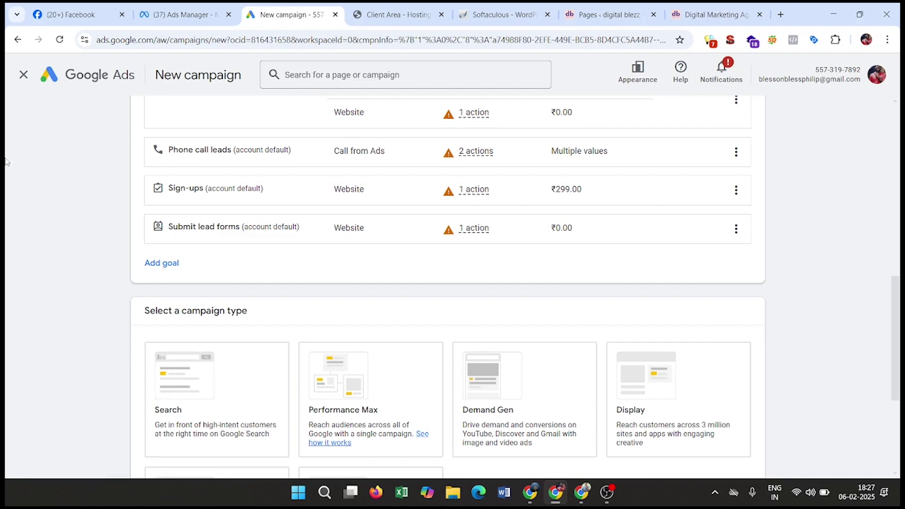
scroll(385, 283, down, 3)
scroll(386, 283, up, 6)
scroll(386, 283, up, 7)
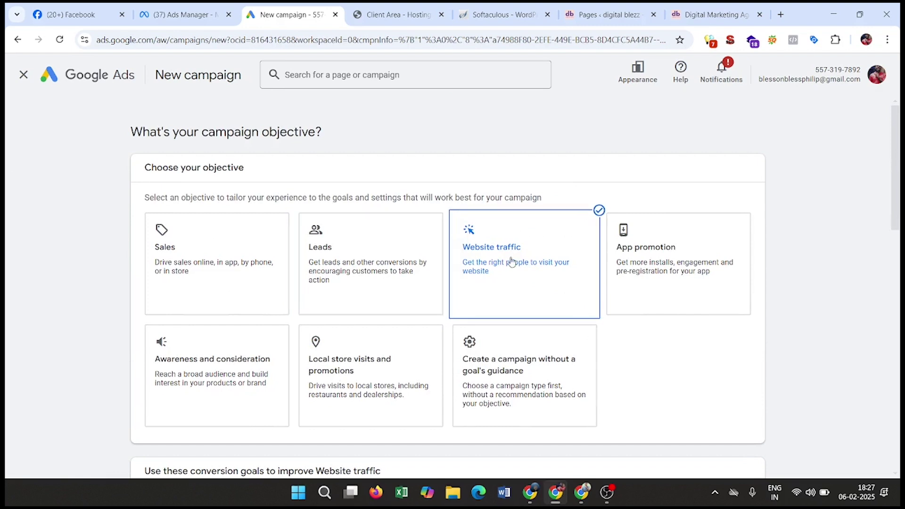
scroll(330, 330, down, 5)
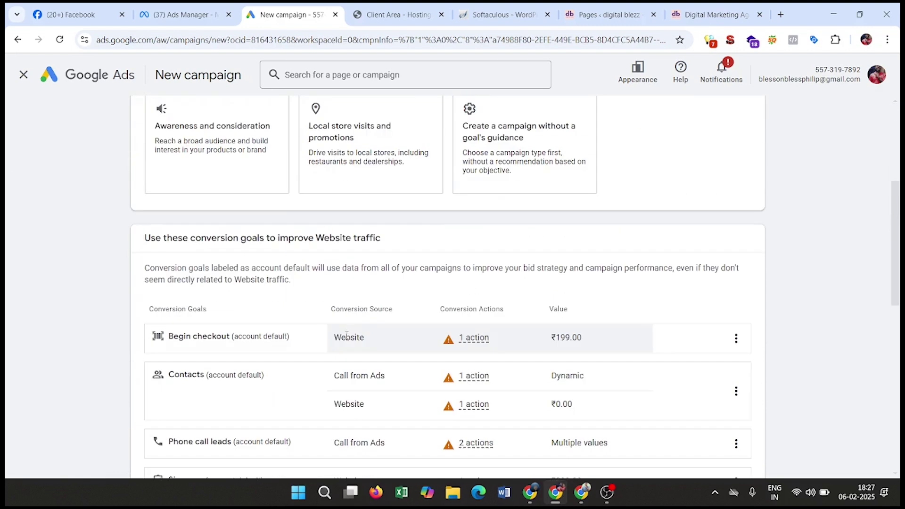
scroll(370, 327, down, 6)
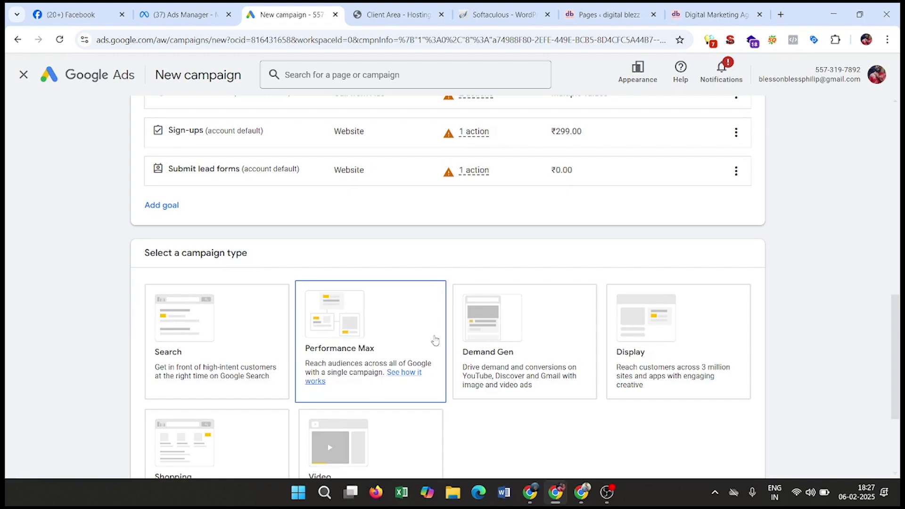
scroll(433, 344, up, 6)
scroll(580, 260, up, 3)
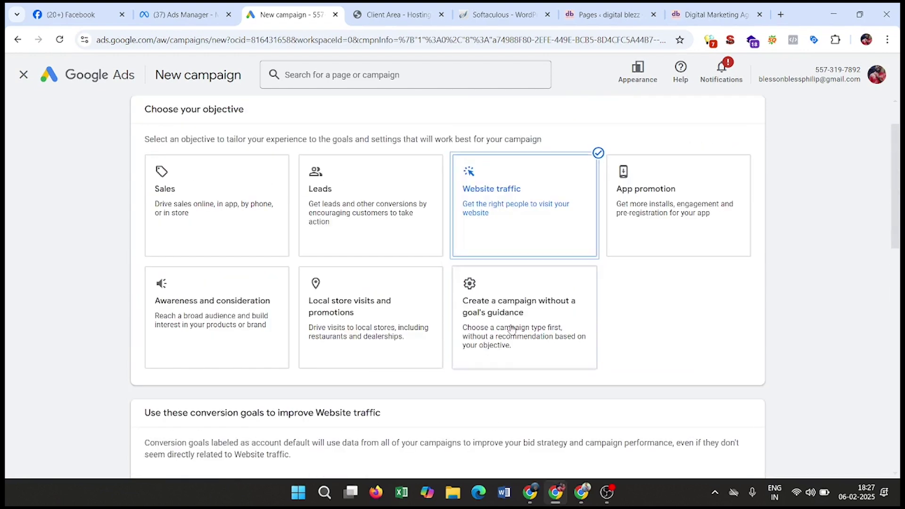
Set the objective to "Create a campaign without a goal's guidance" and choose Search as the campaign type
click(510, 330)
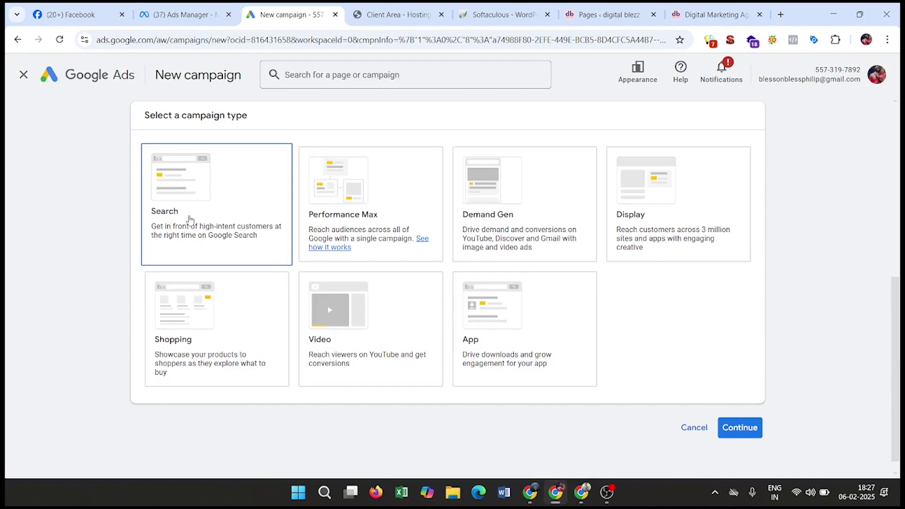
click(415, 243)
click(214, 218)
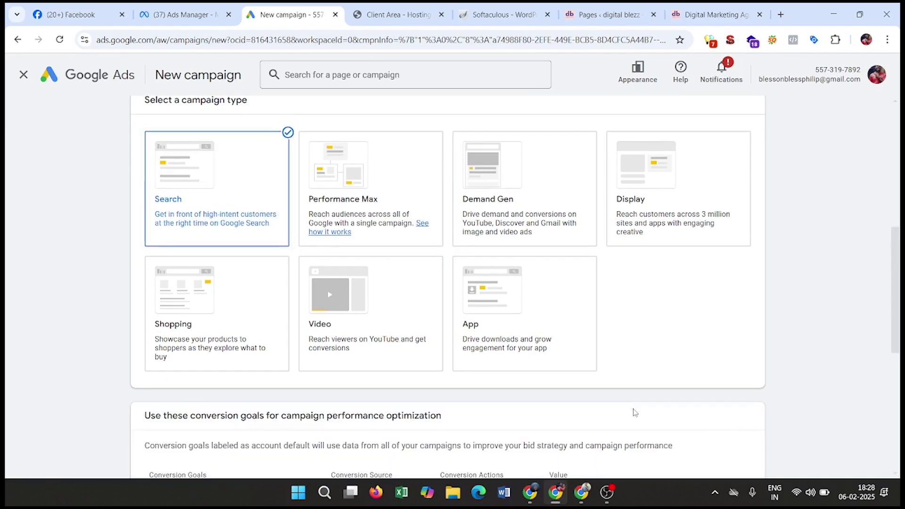
Review the Search campaign's conversion goals and remove the "Begin checkout" goal
scroll(512, 319, down, 5)
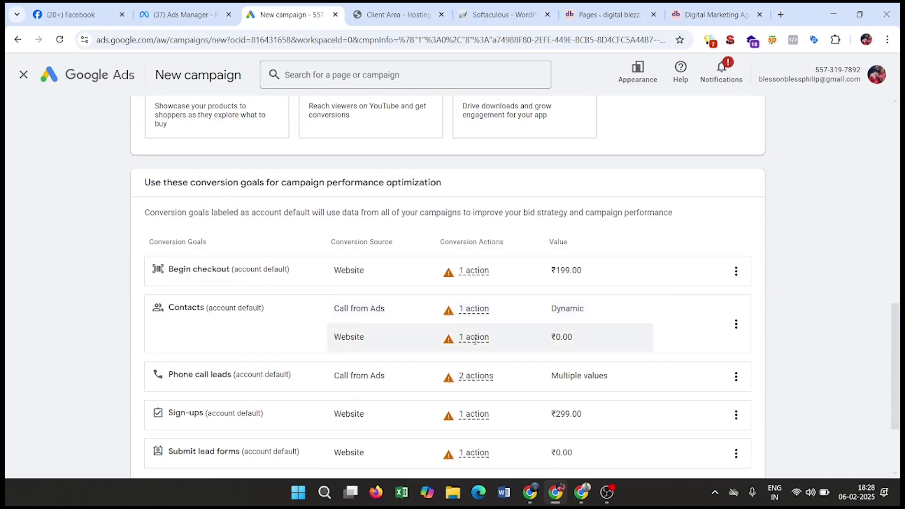
scroll(475, 340, down, 3)
scroll(475, 340, up, 1)
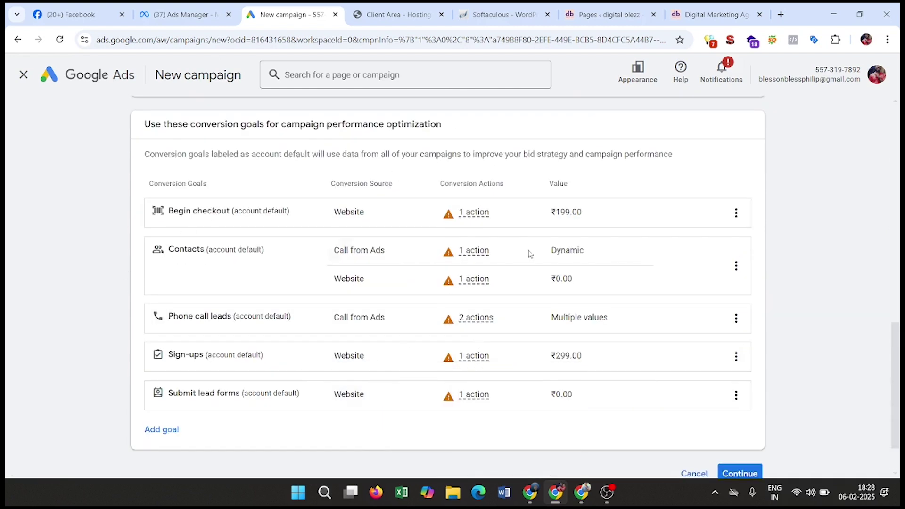
mouse_move(393, 255)
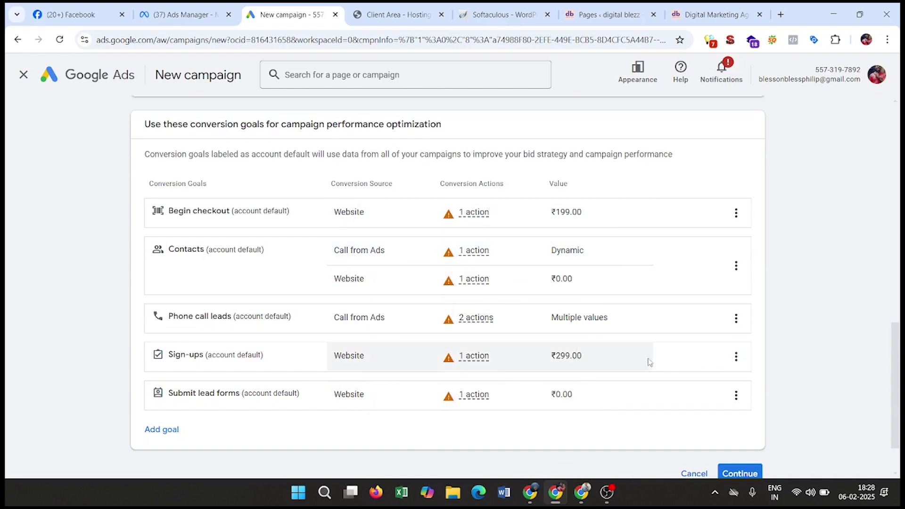
mouse_move(583, 349)
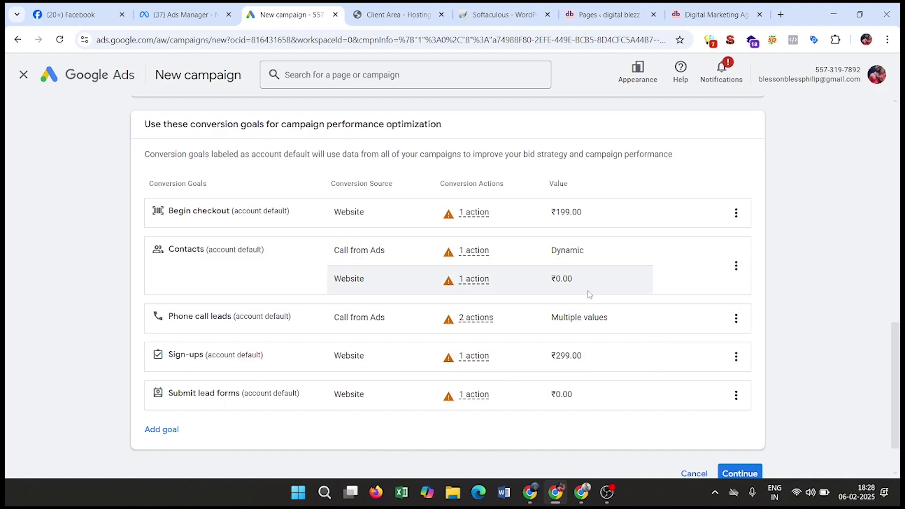
mouse_move(546, 304)
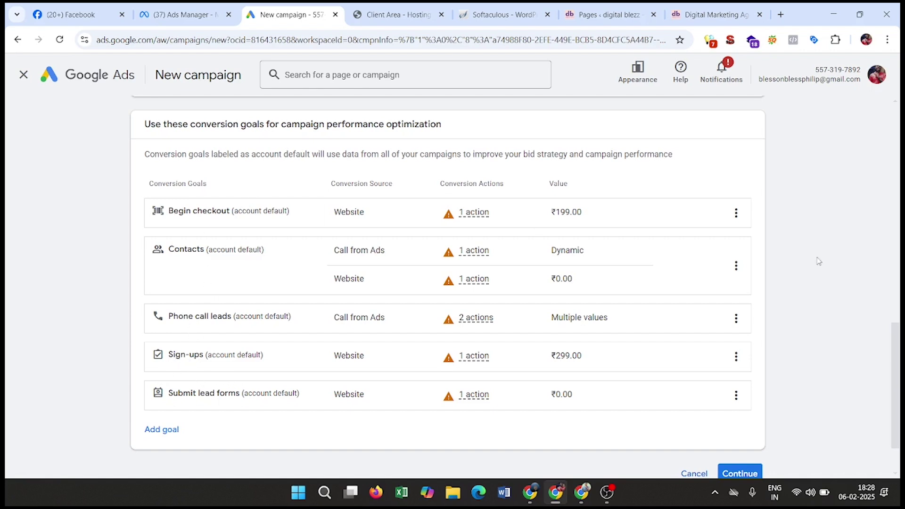
click(736, 213)
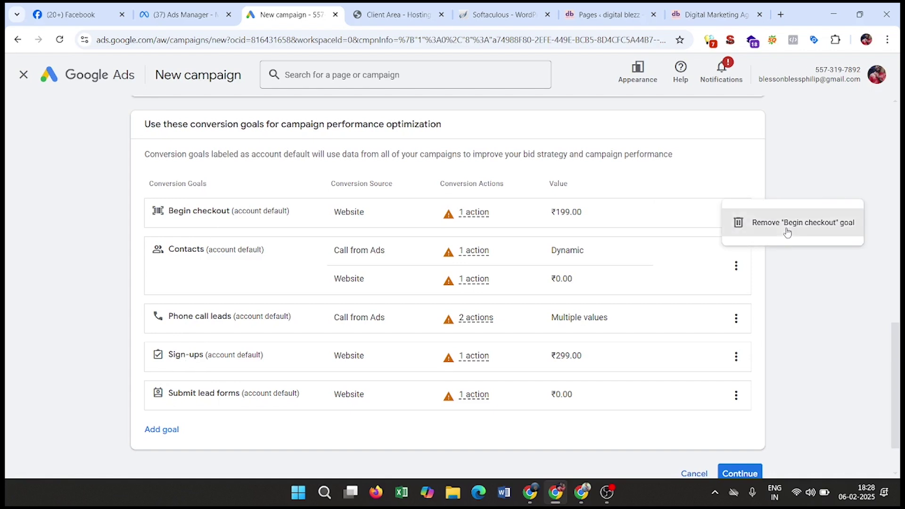
click(754, 223)
click(561, 302)
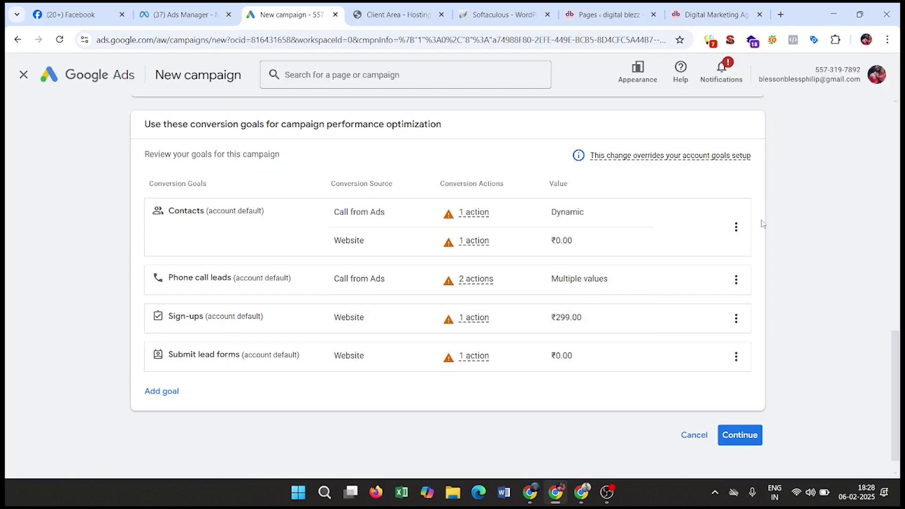
Remove the "Contacts", "Phone call leads" and "Submit lead forms" conversion goals, leaving only Sign-ups, and continue
click(736, 226)
click(767, 266)
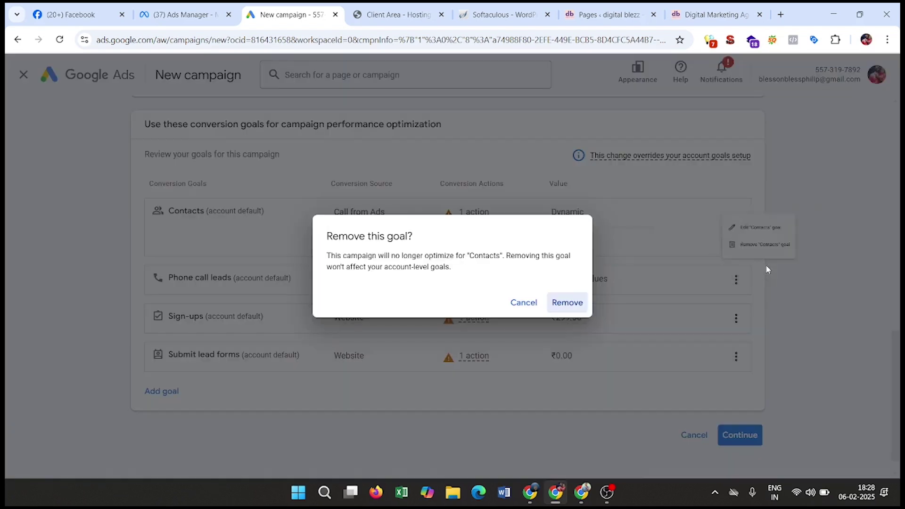
click(564, 303)
click(737, 258)
click(760, 265)
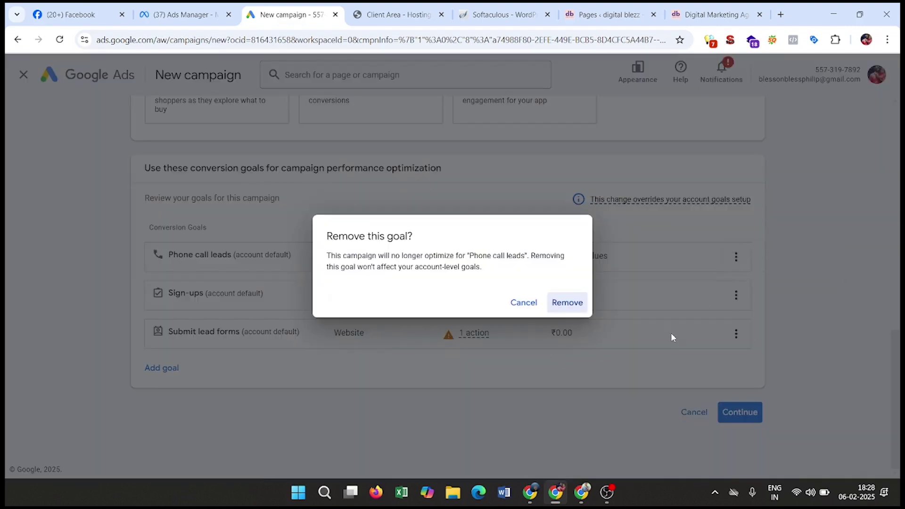
click(560, 304)
click(735, 334)
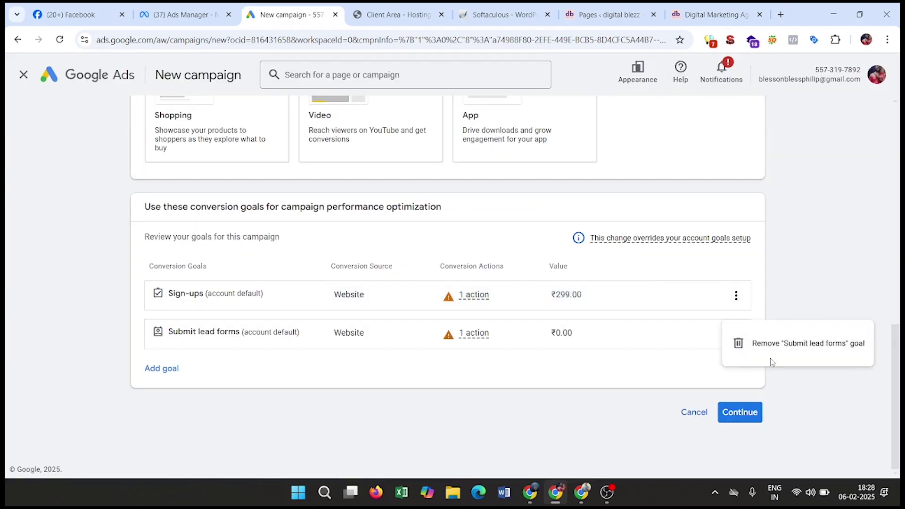
click(792, 344)
click(572, 305)
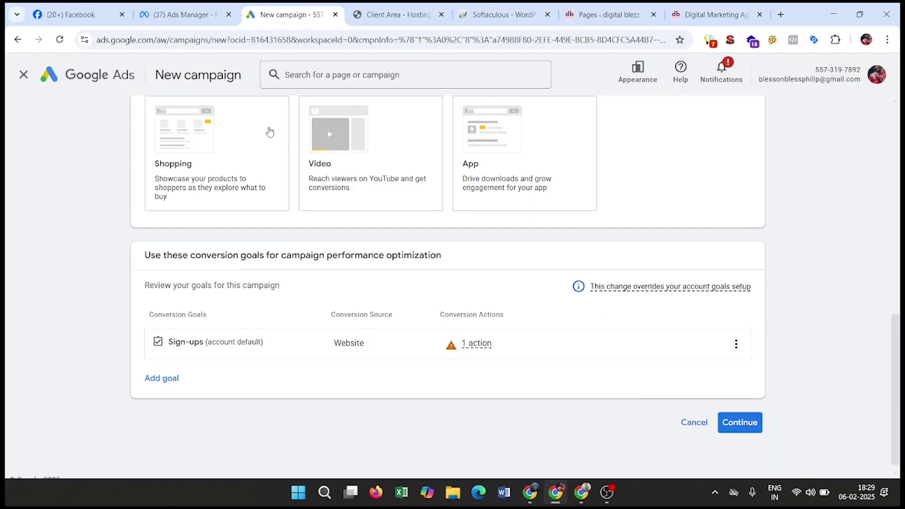
click(739, 423)
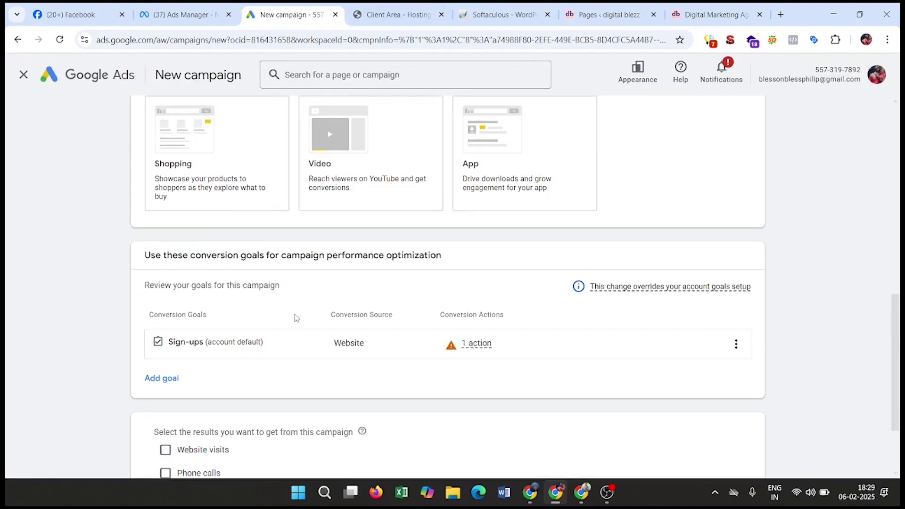
Try Phone calls as the result wanted from the campaign and view its country choices
scroll(355, 269, down, 3)
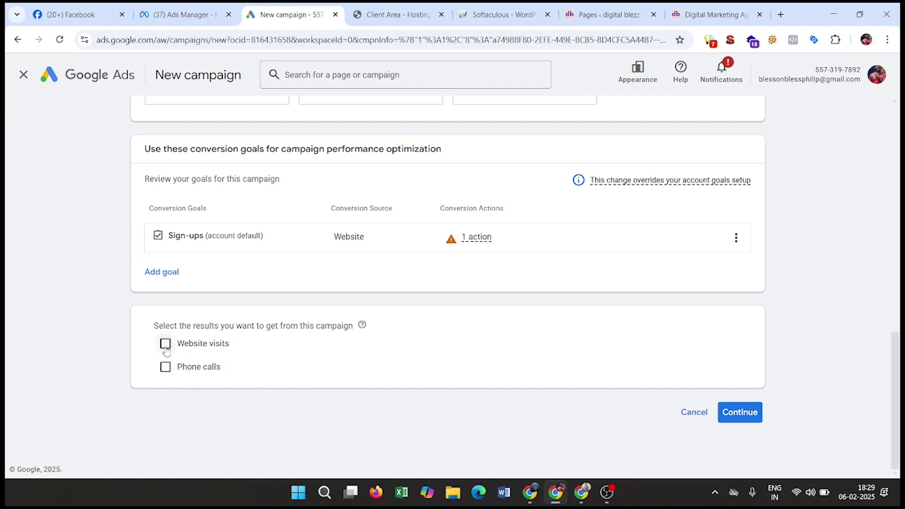
scroll(449, 354, up, 7)
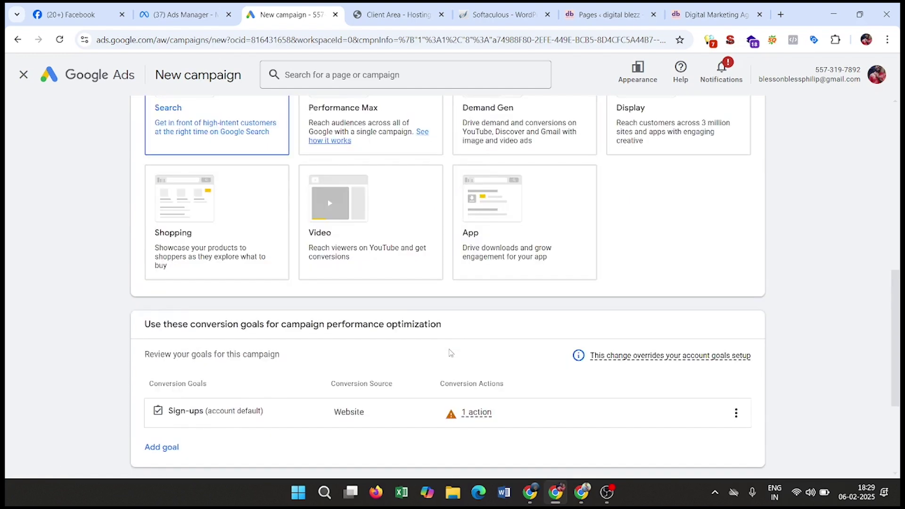
scroll(450, 355, down, 5)
scroll(452, 354, down, 2)
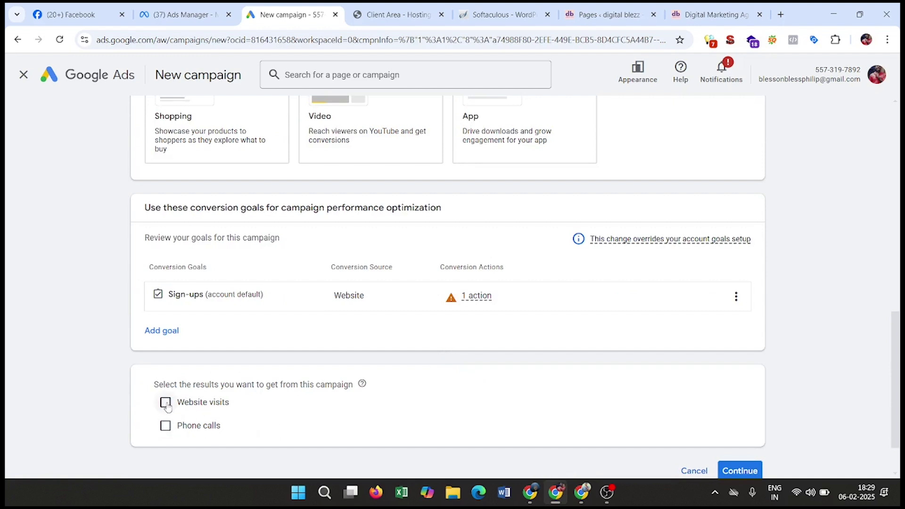
scroll(166, 406, down, 2)
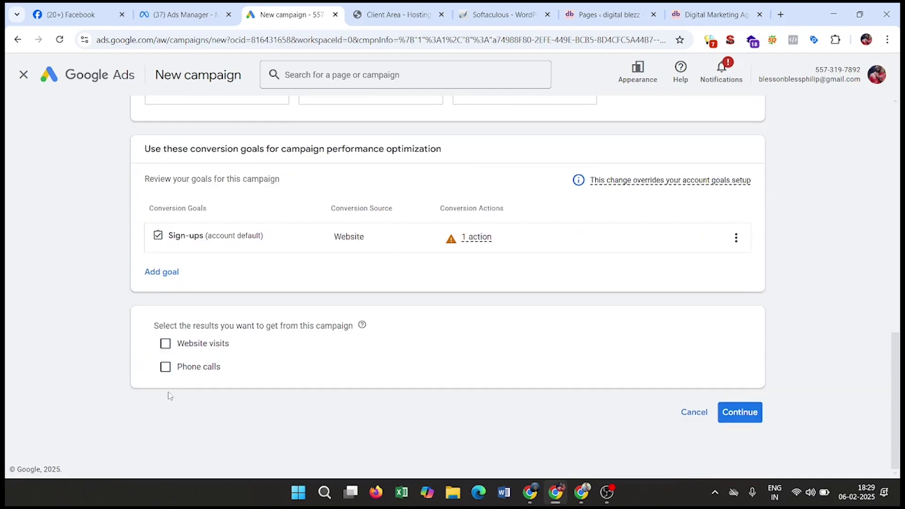
click(166, 367)
scroll(423, 392, down, 1)
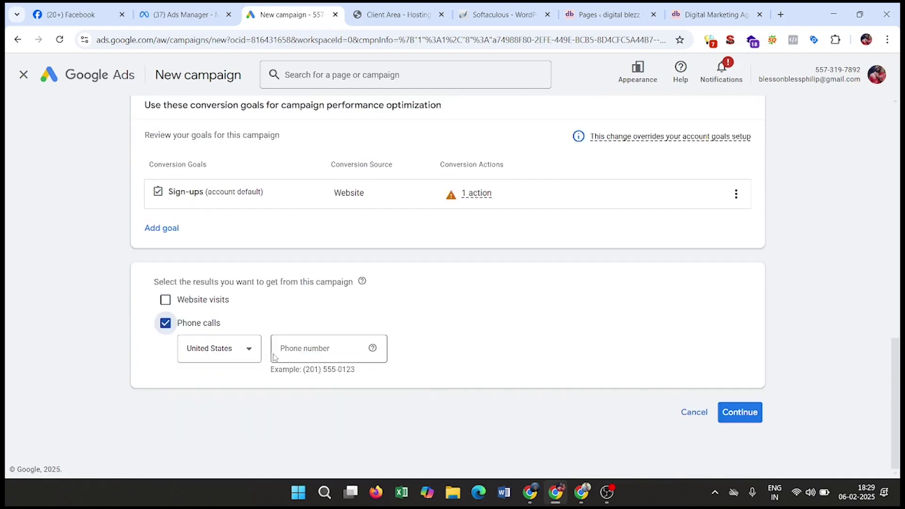
click(253, 355)
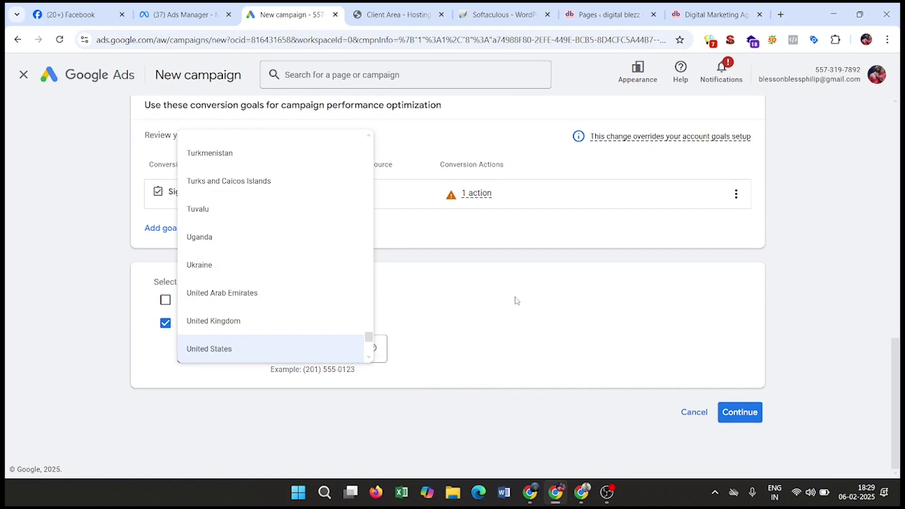
click(514, 259)
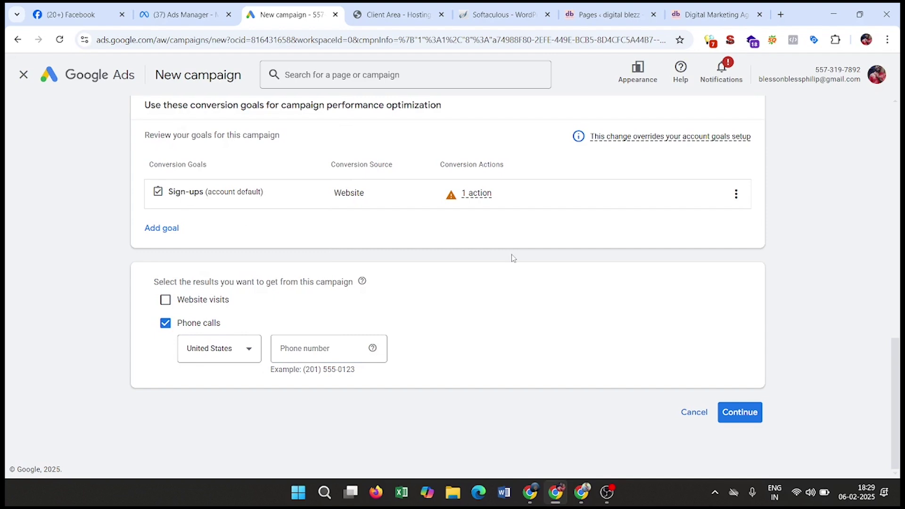
click(164, 305)
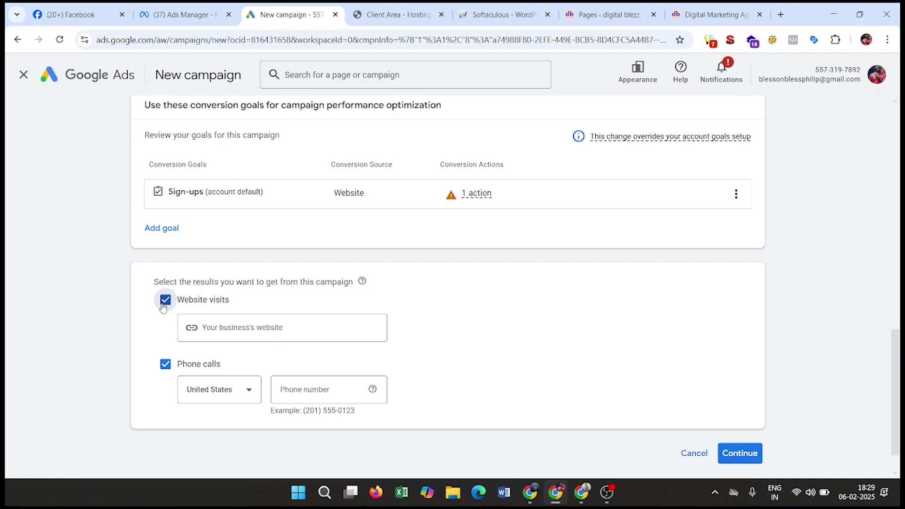
click(165, 368)
click(259, 329)
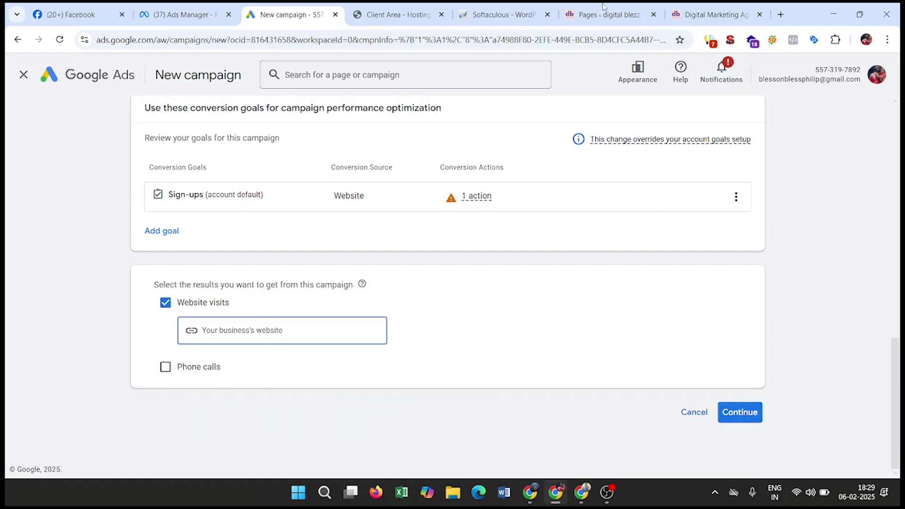
click(711, 15)
click(179, 40)
key(ctrl+c)
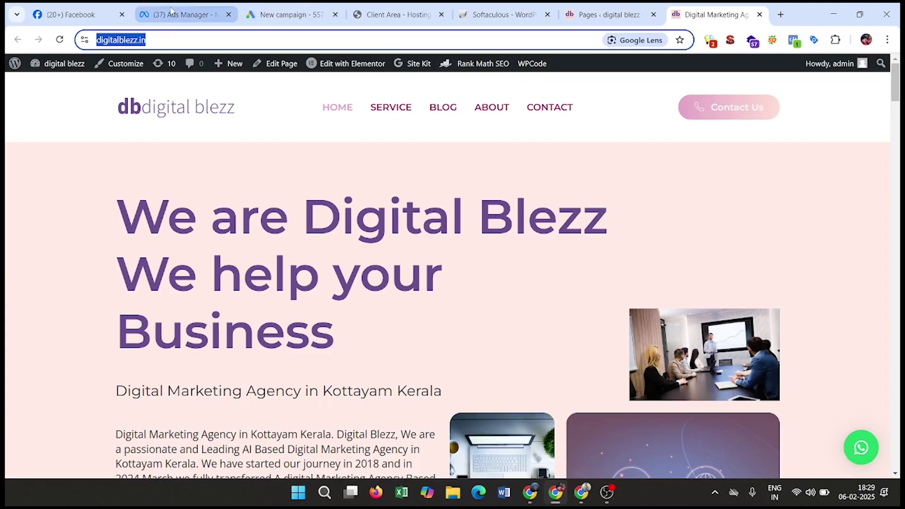
click(288, 15)
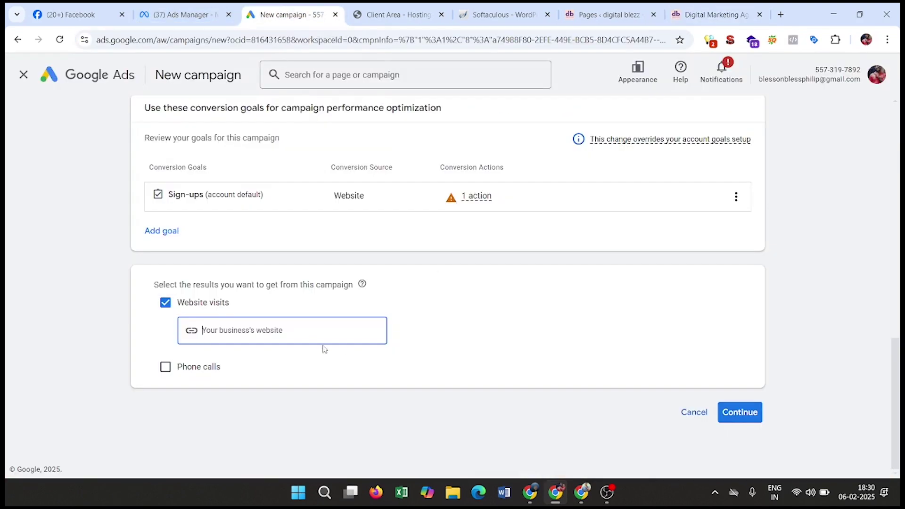
key(ctrl+v)
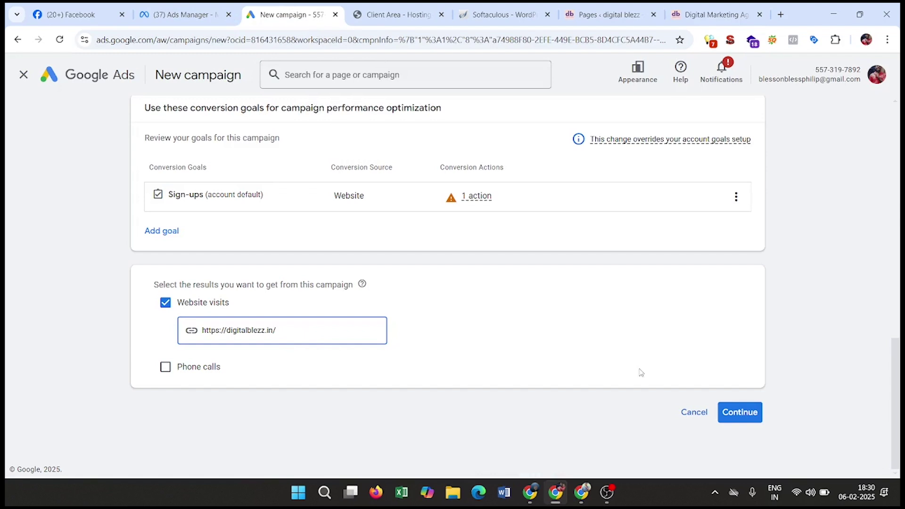
click(741, 414)
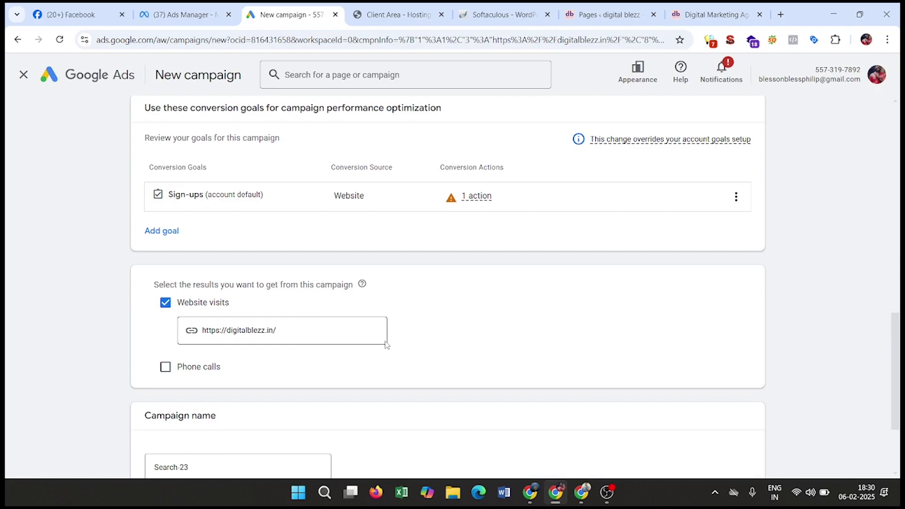
Name the campaign "Search 06.02.2025" and continue by starting a new campaign rather than a saved draft
scroll(387, 346, down, 3)
click(212, 347)
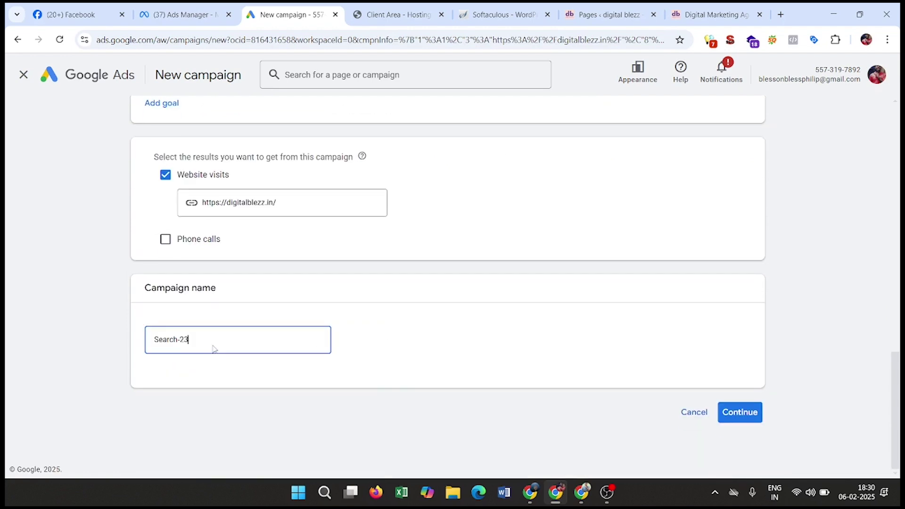
key(ctrl+a)
key(Caps_Lock)
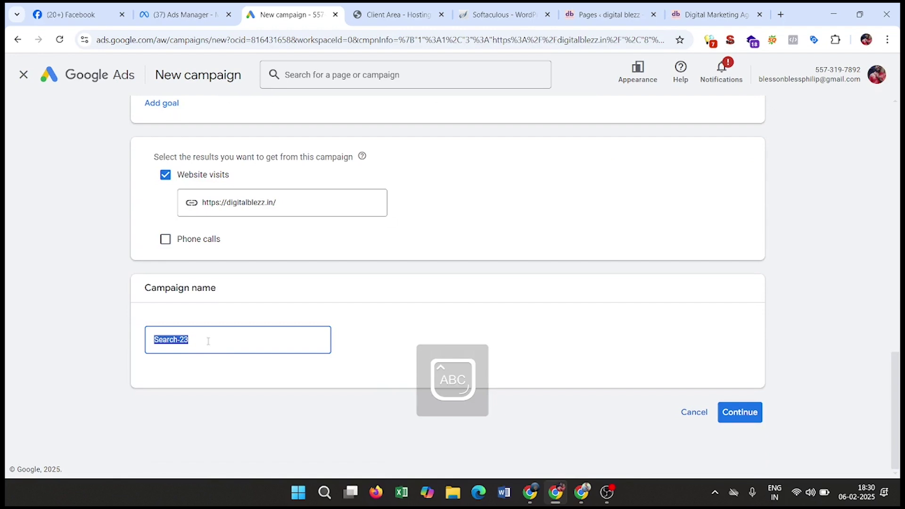
text(S)
key(Caps_Lock)
text(ea)
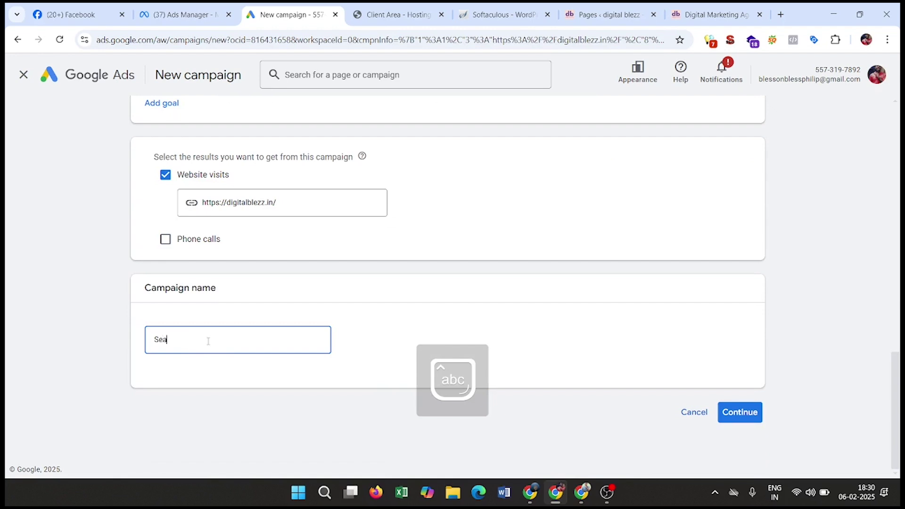
text(rch 06.05)
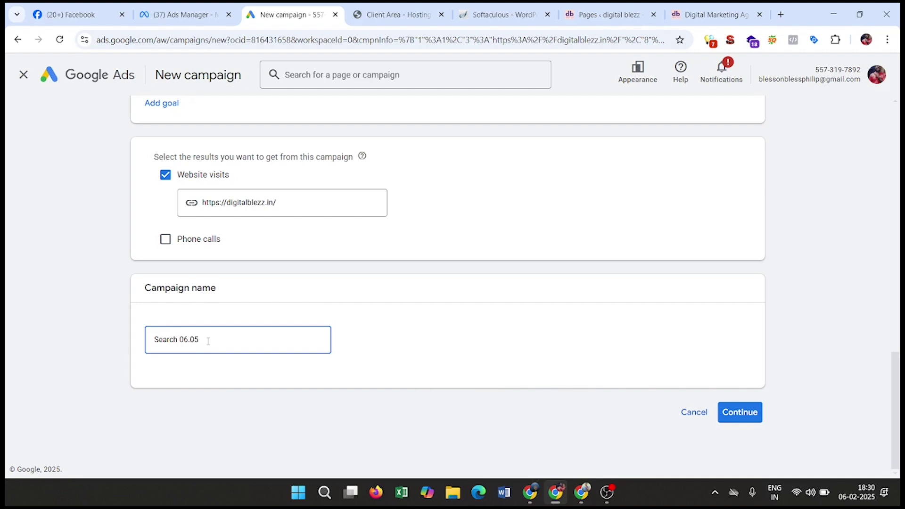
key(BackSpace)
text(2.2025)
click(744, 412)
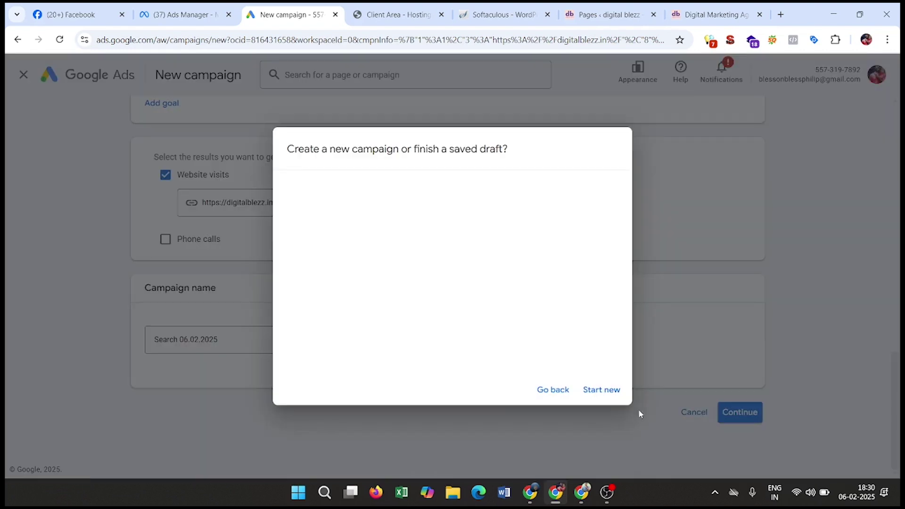
click(620, 395)
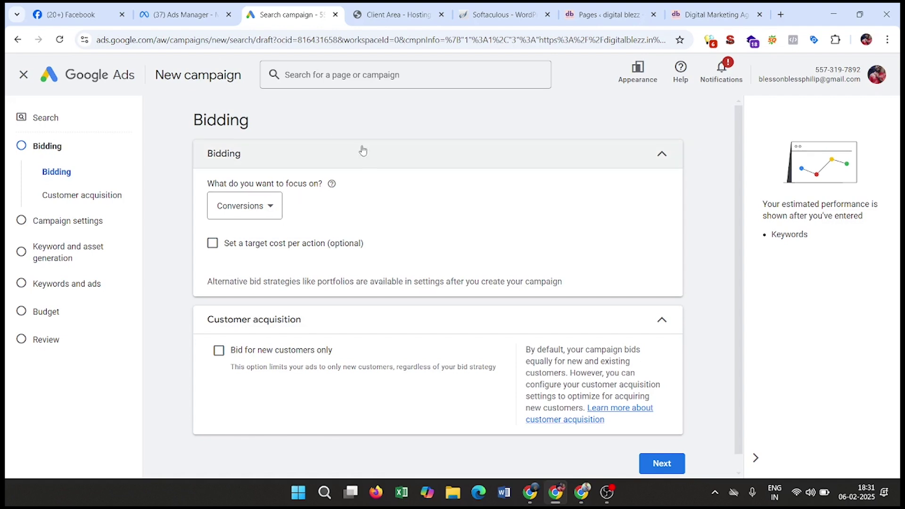
Review the bidding focus options, trying Conversion value and Clicks
click(271, 213)
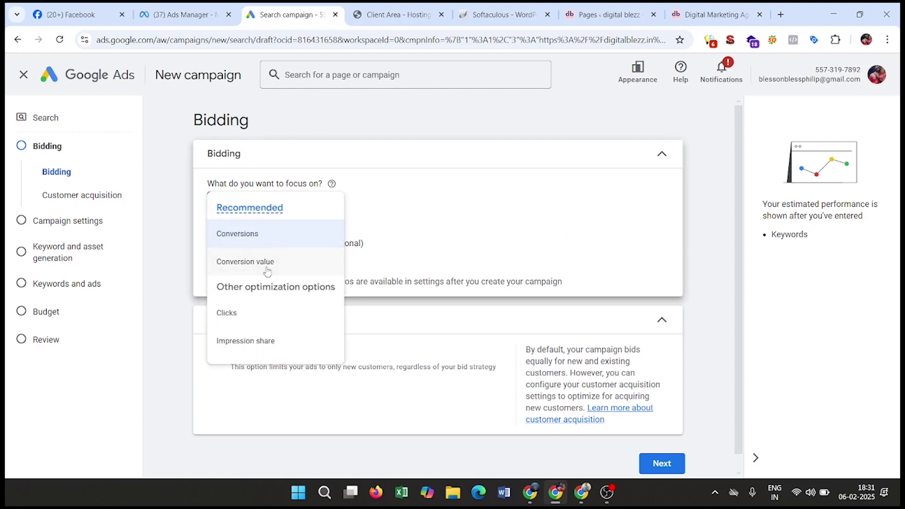
mouse_move(296, 341)
click(276, 264)
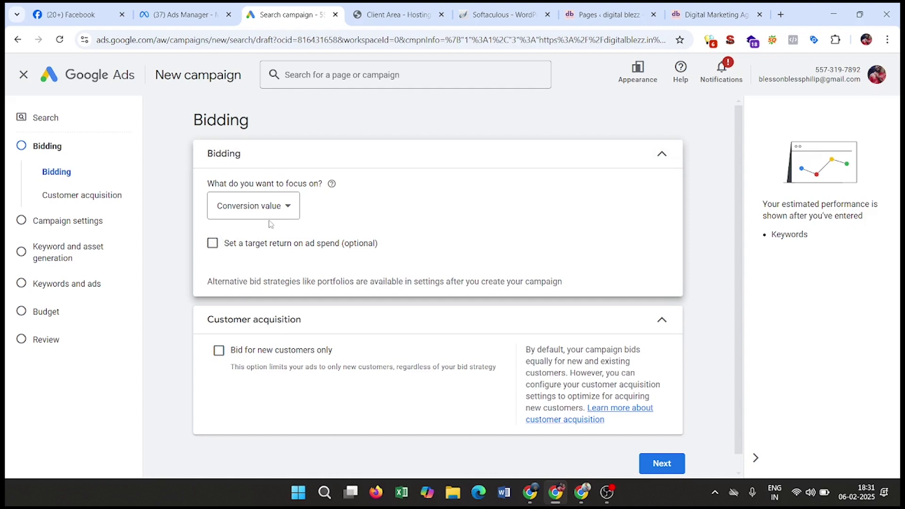
click(288, 206)
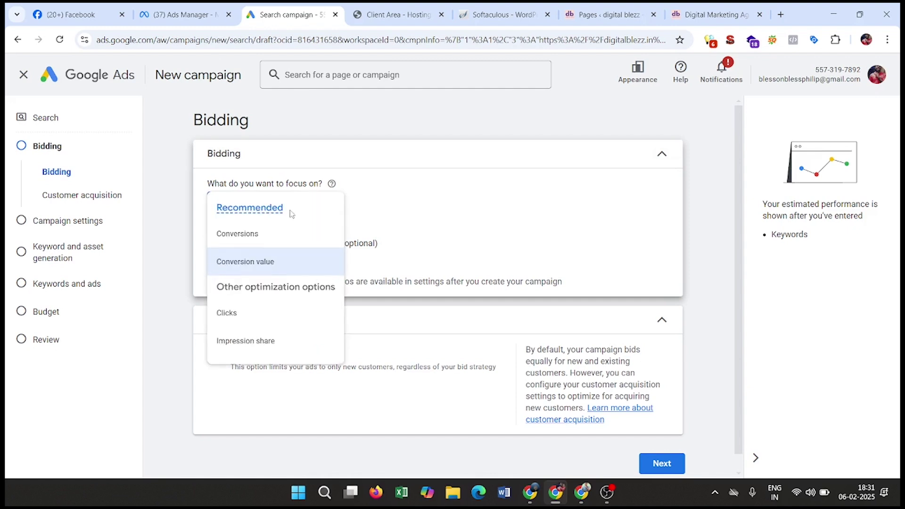
click(237, 313)
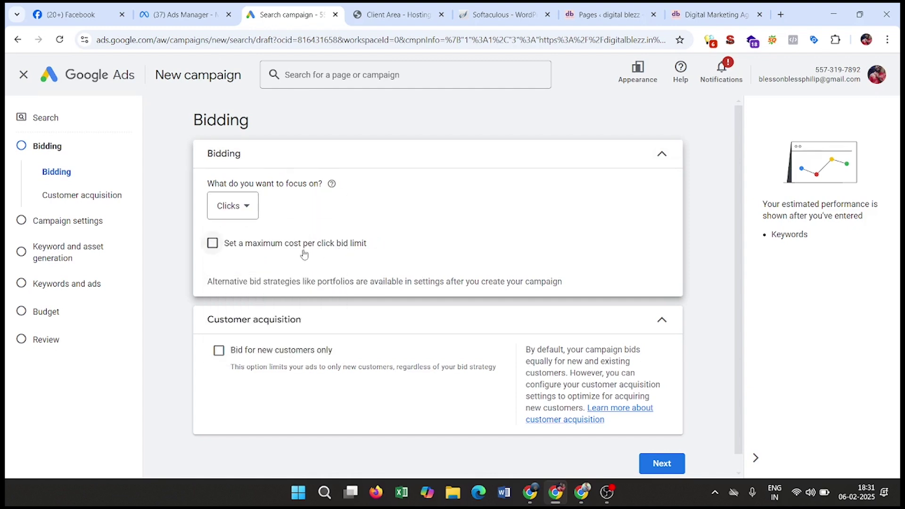
click(249, 211)
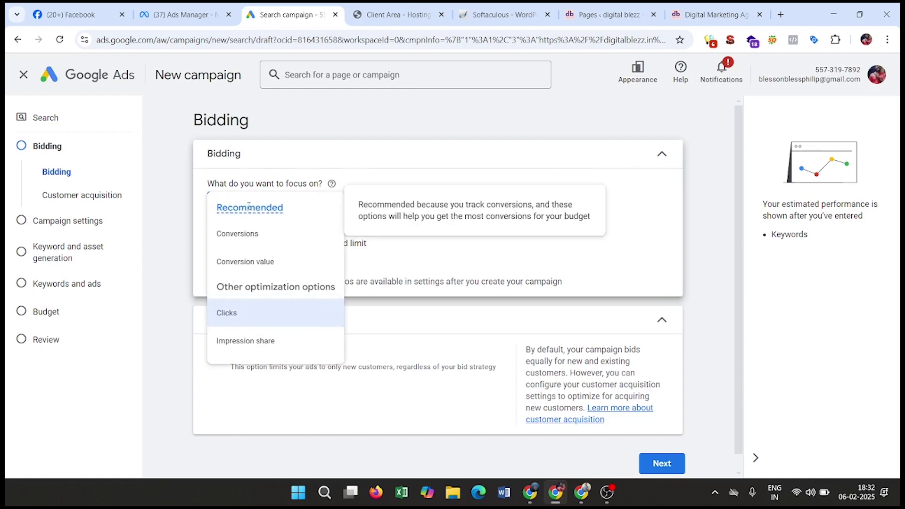
click(468, 130)
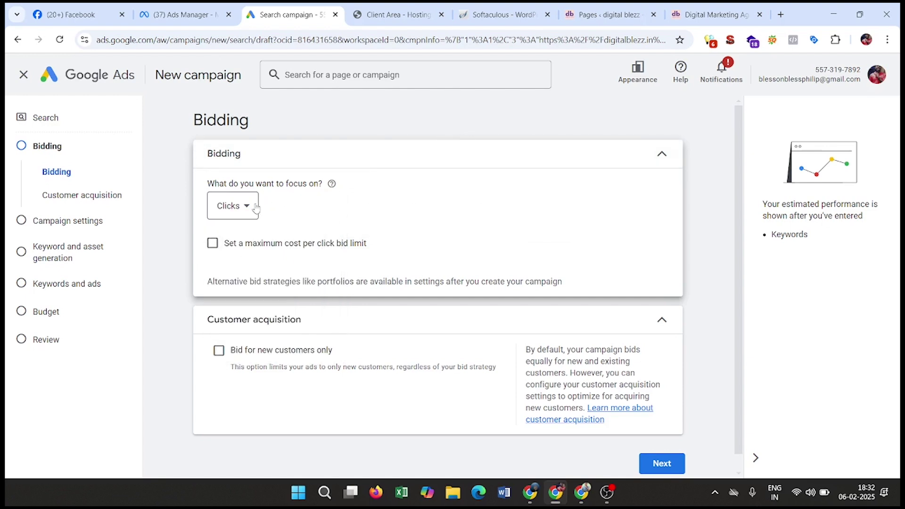
Set the bidding focus to Impression share and have the ads appear at "Top of results page"
click(256, 209)
click(263, 339)
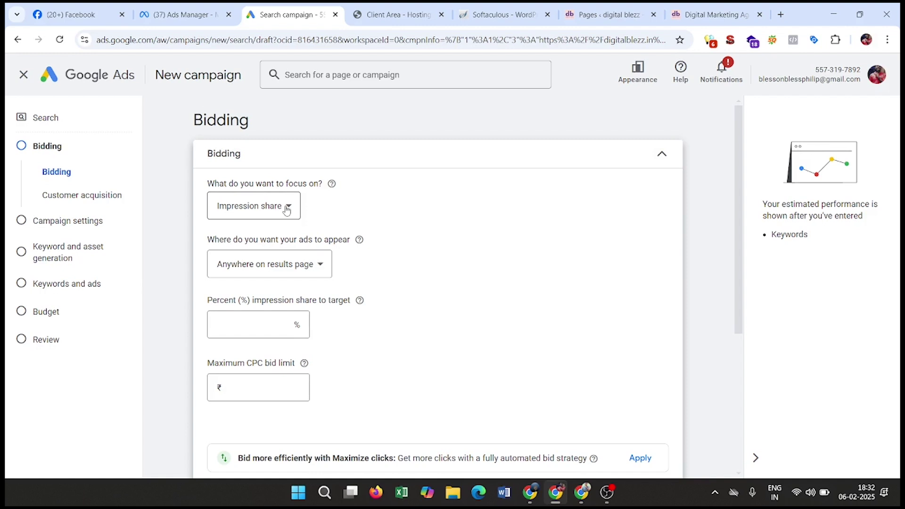
click(296, 265)
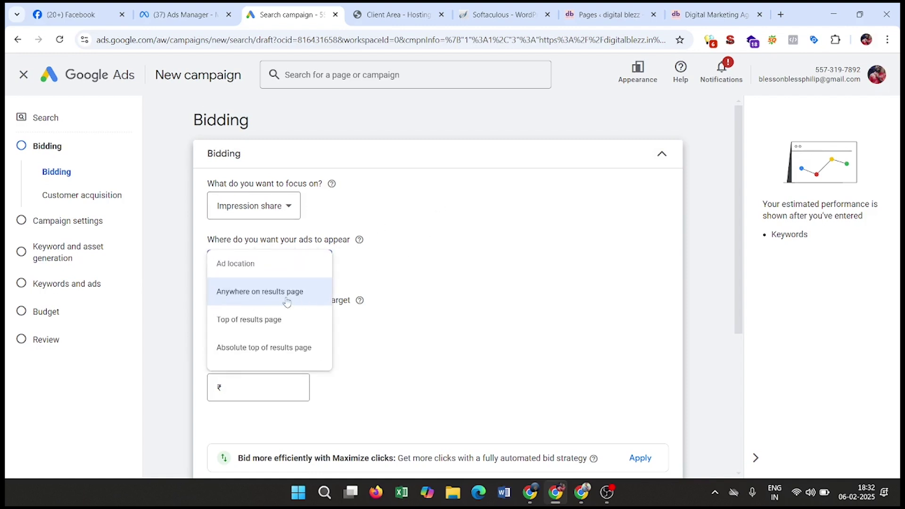
click(253, 320)
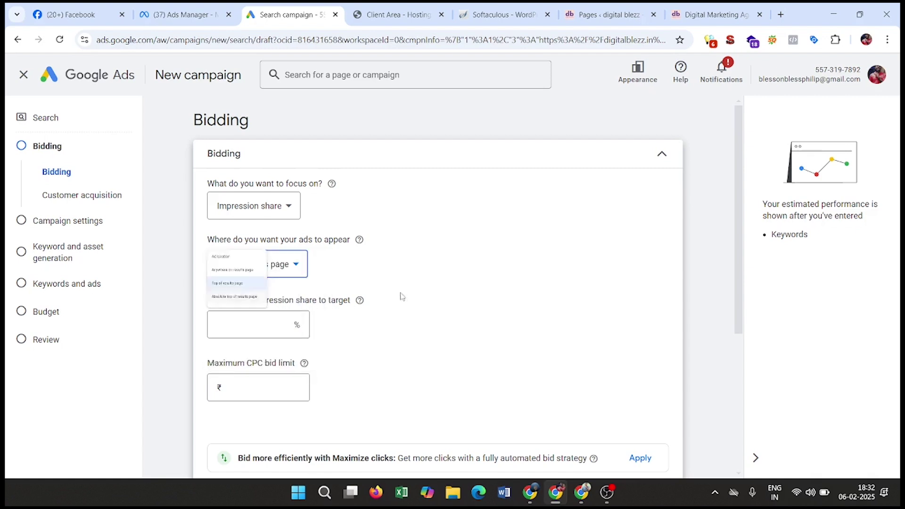
click(293, 275)
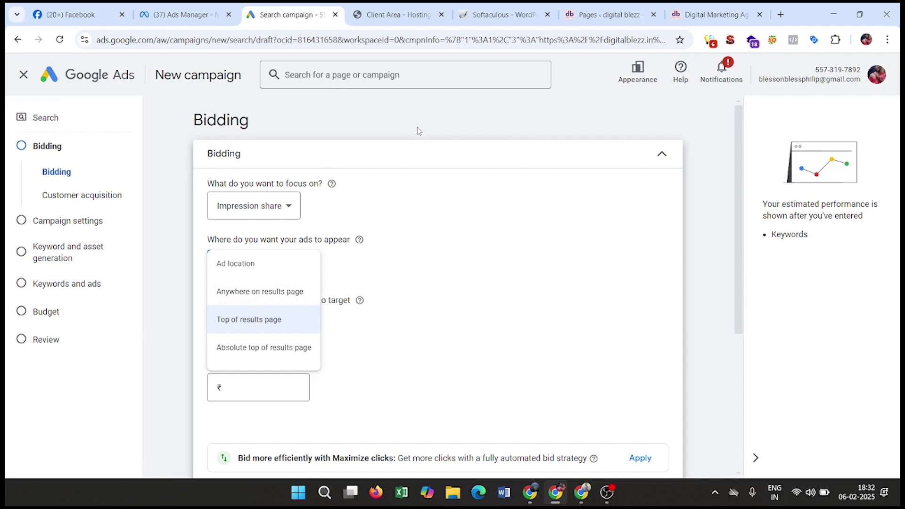
click(356, 201)
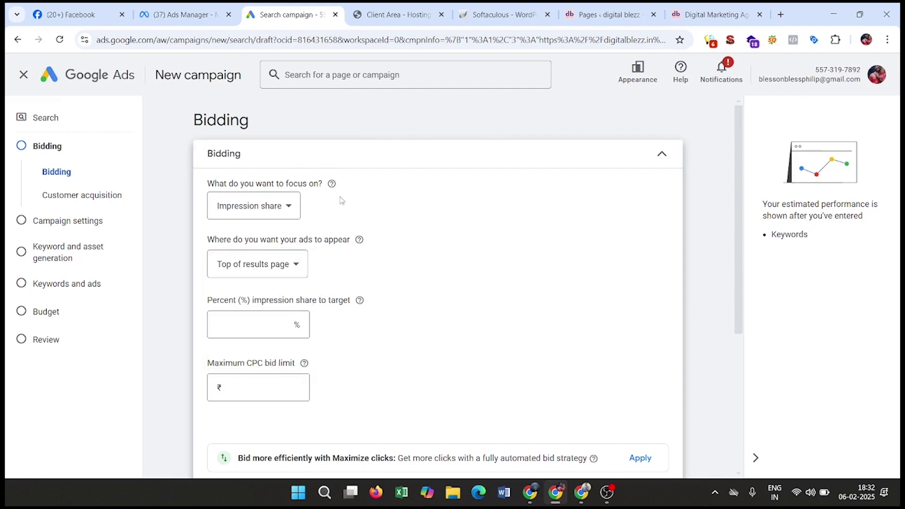
Try Clicks as the bidding focus with a maximum cost per click bid limit, leaving the limit empty and disabling it again
click(288, 206)
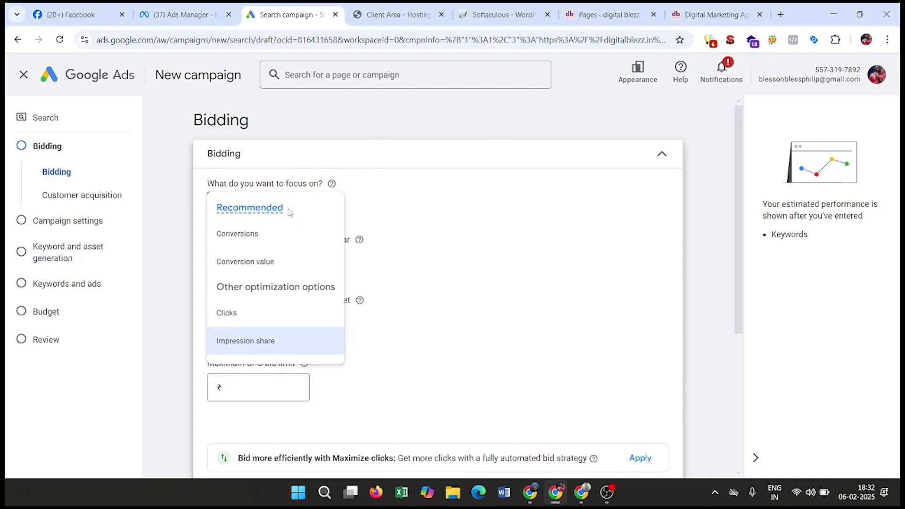
click(241, 323)
click(213, 243)
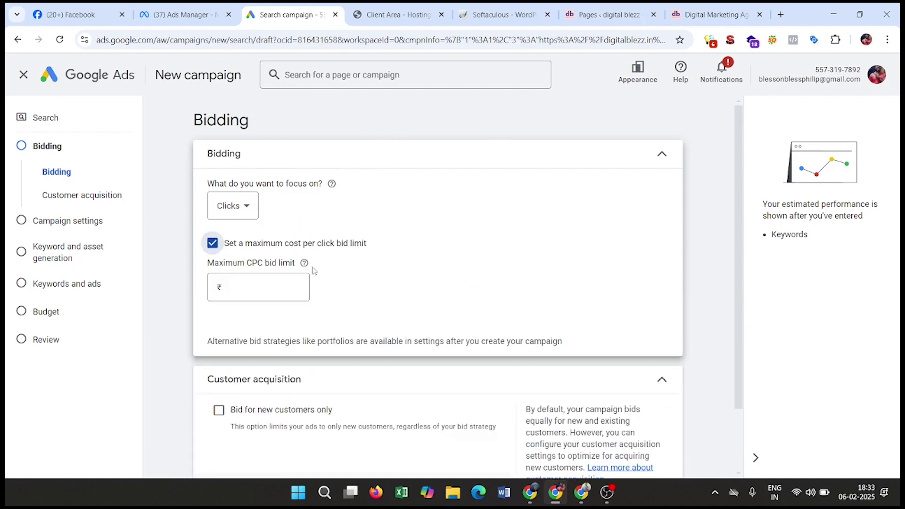
click(285, 287)
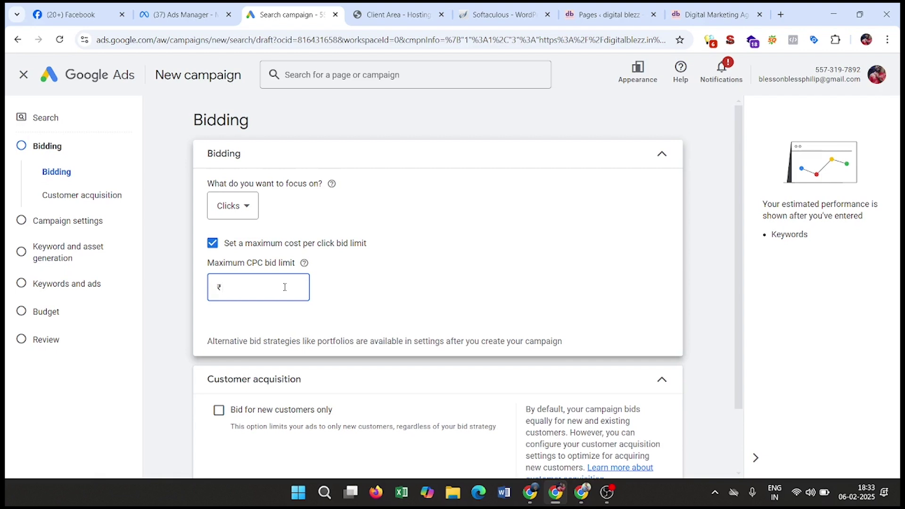
click(212, 244)
Try Conversion value as the bidding focus with a target return on ad spend, and turn that target off again
click(246, 207)
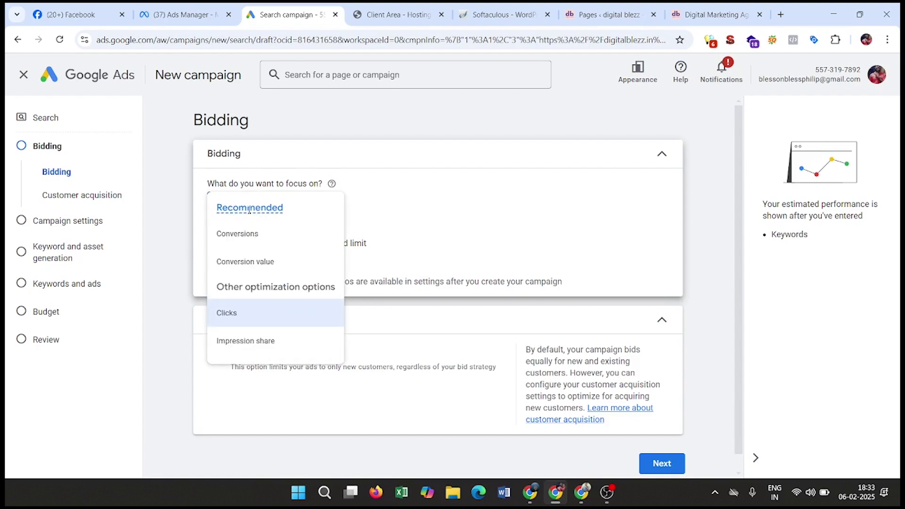
click(238, 262)
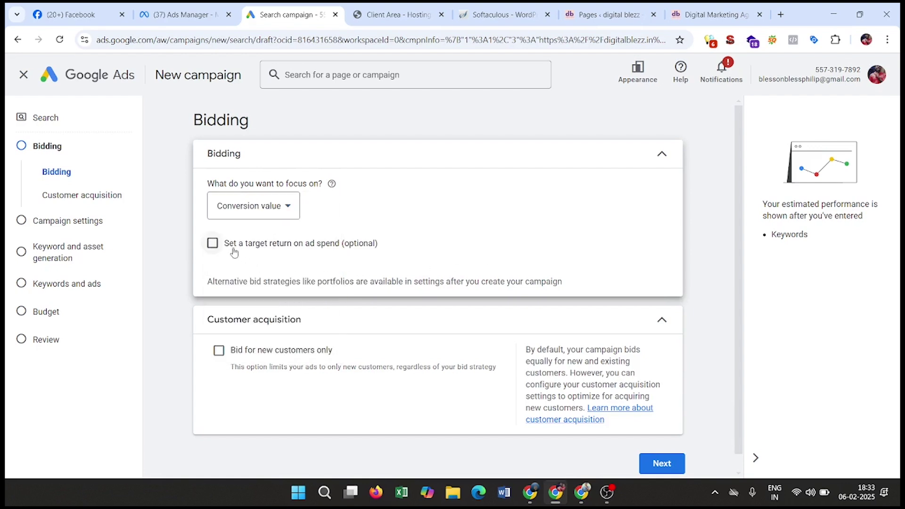
click(214, 245)
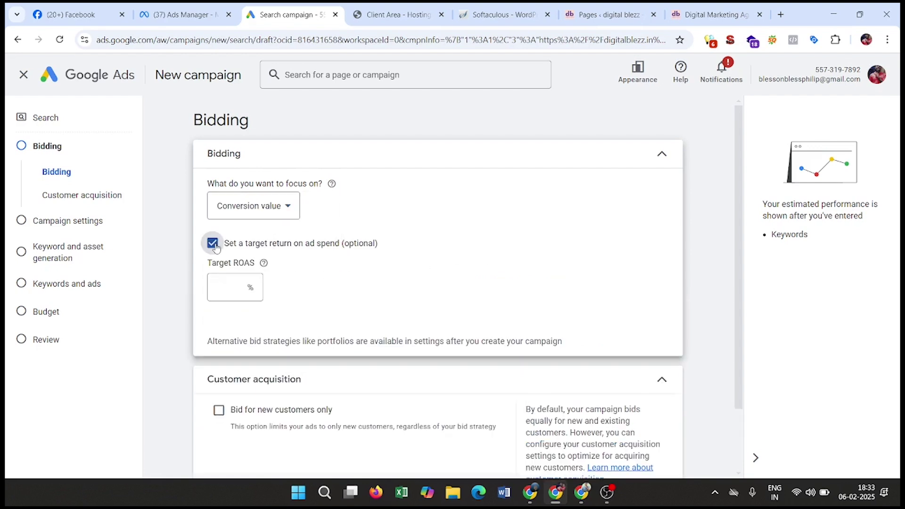
click(241, 287)
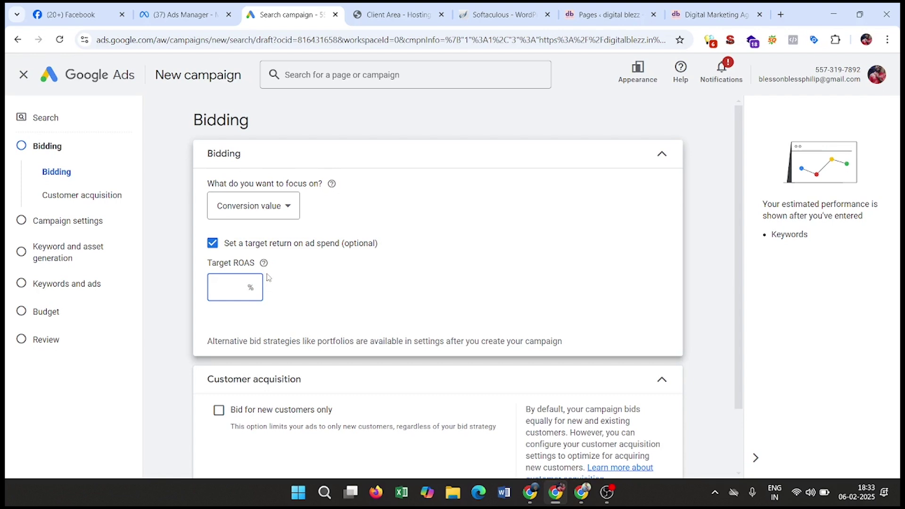
click(212, 243)
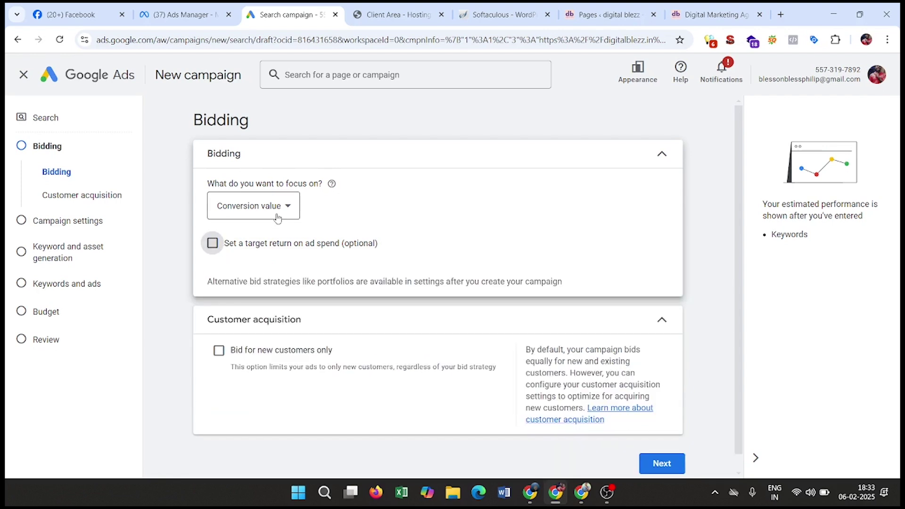
Set the bidding focus to Conversions, check the target cost per action option but leave it off, and continue to the campaign settings
click(275, 206)
click(263, 236)
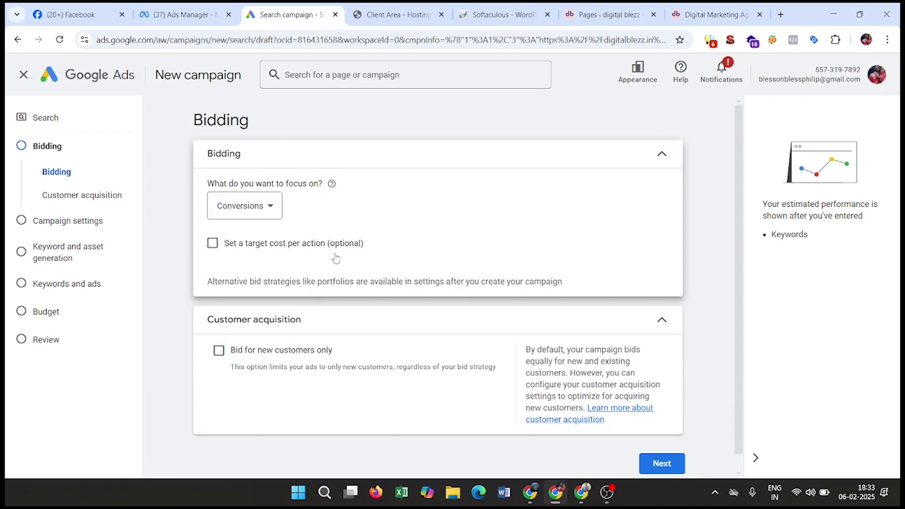
click(222, 246)
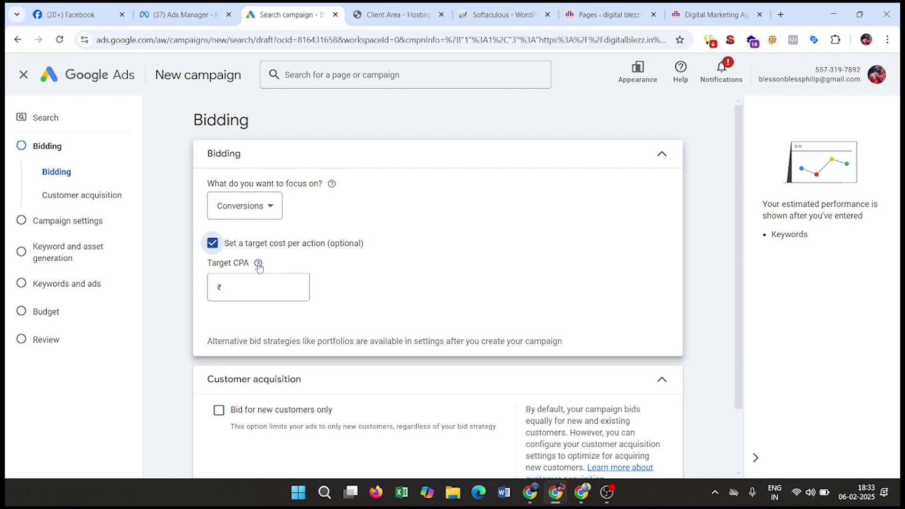
mouse_move(258, 266)
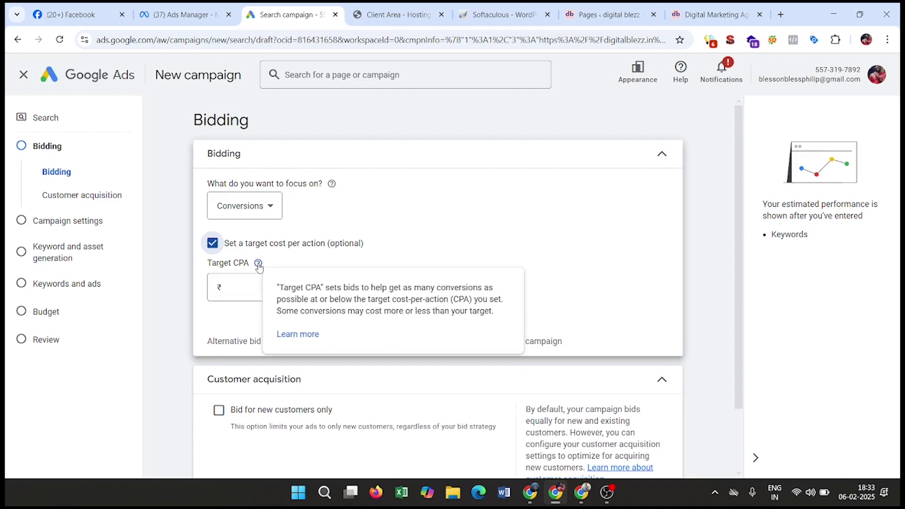
click(221, 286)
click(212, 242)
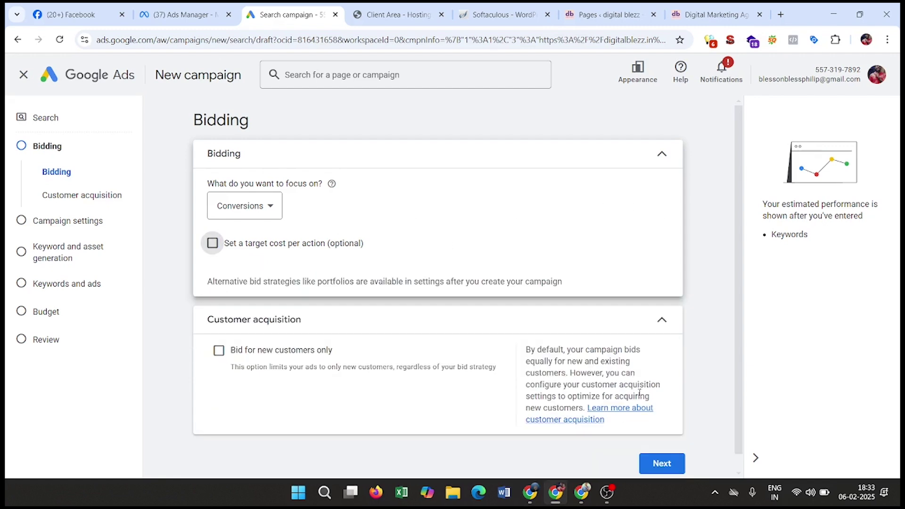
click(662, 464)
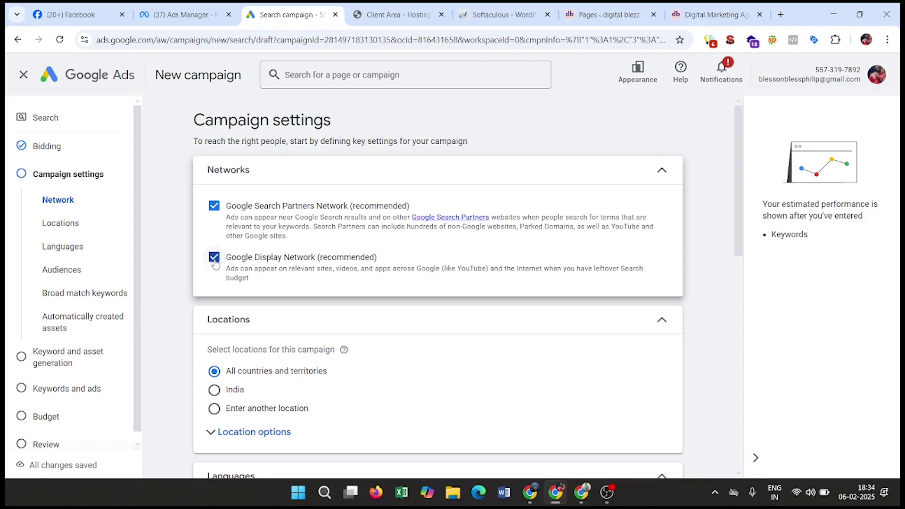
Exclude the Google Display Network from the campaign's networks and keep the Google Search Partners Network included
click(214, 207)
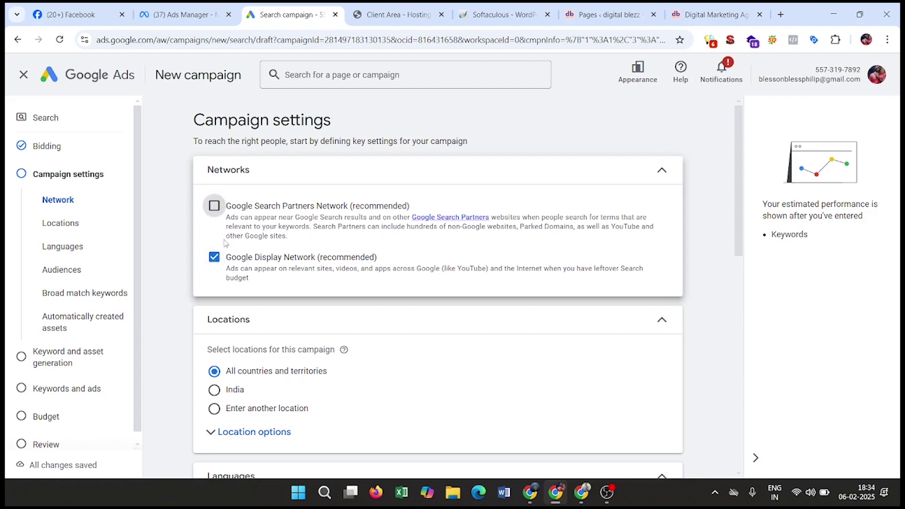
click(214, 257)
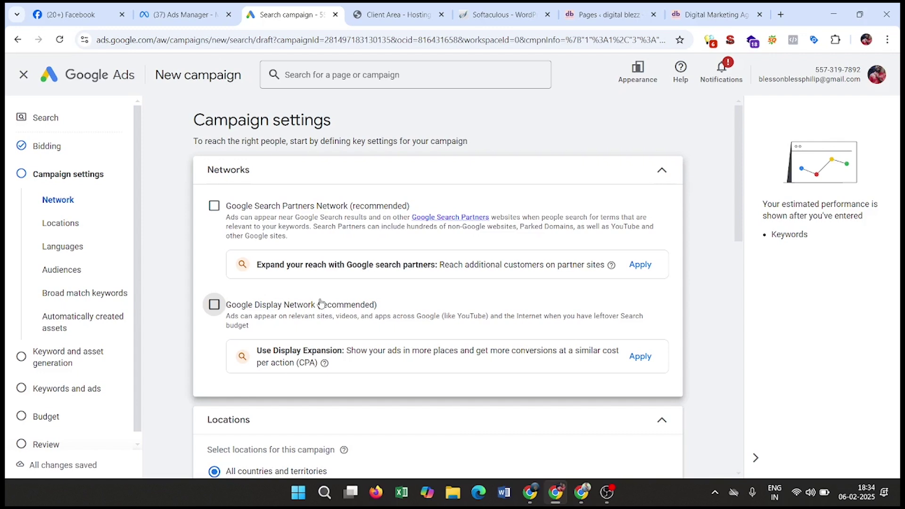
click(213, 206)
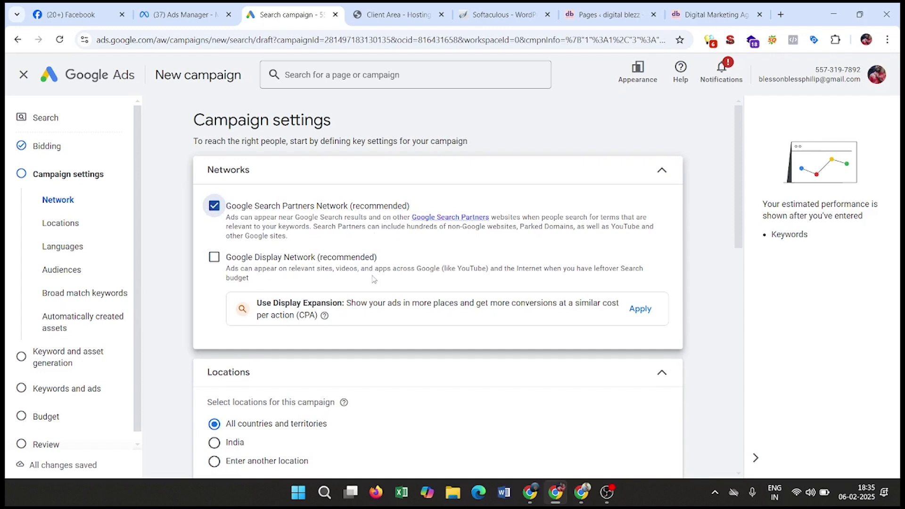
Target another location instead of all countries and territories, adding the state of Kerala, India
scroll(374, 278, down, 3)
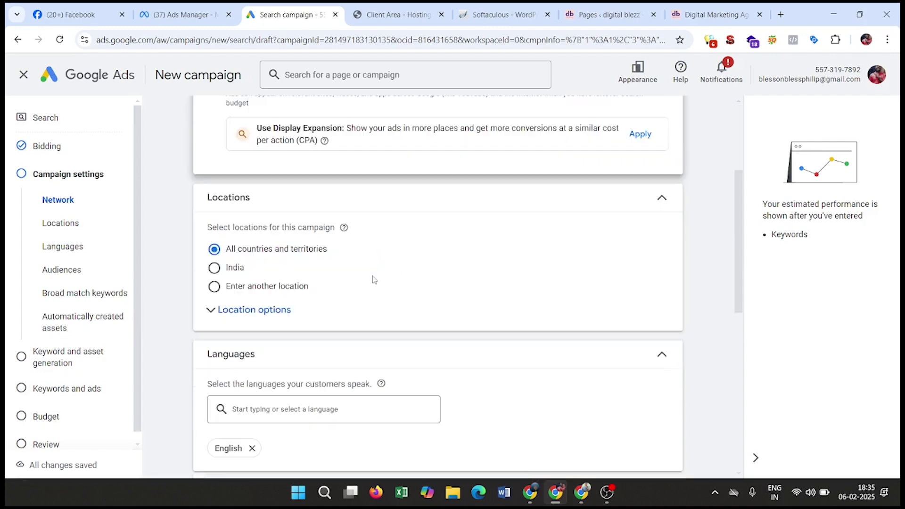
click(229, 289)
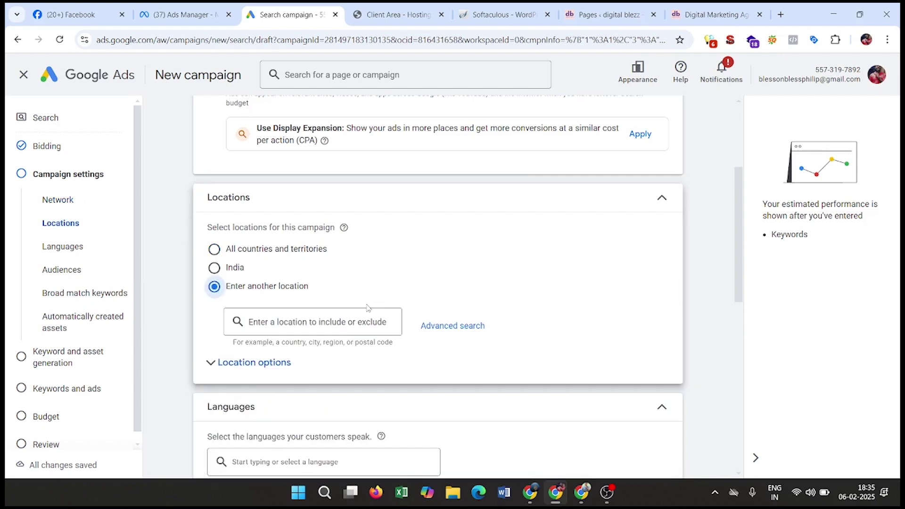
click(283, 318)
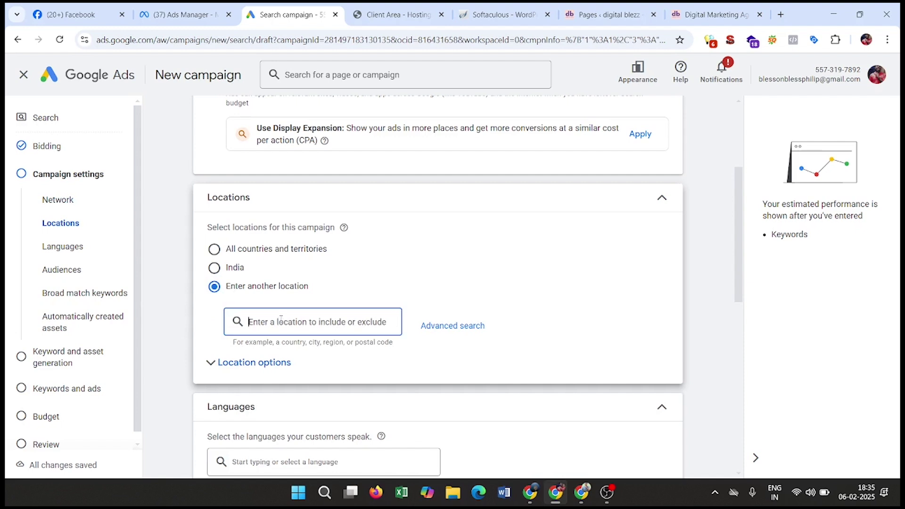
text(kerala)
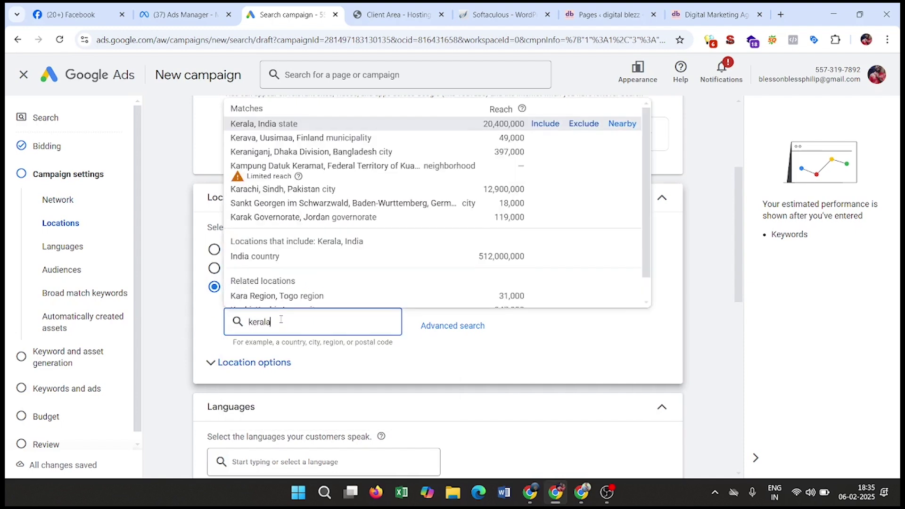
click(279, 124)
Examine the advanced location search with its map and Radius targeting mode, and cancel without changes
scroll(390, 303, down, 2)
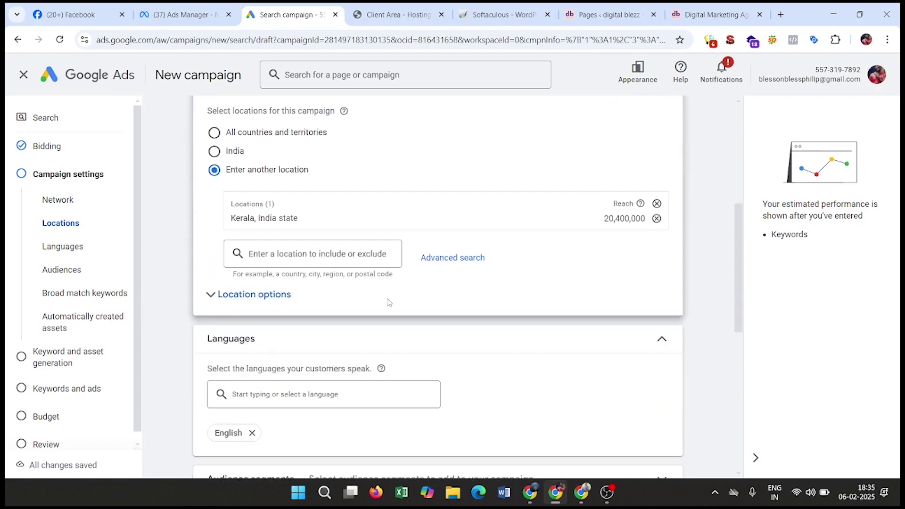
click(438, 258)
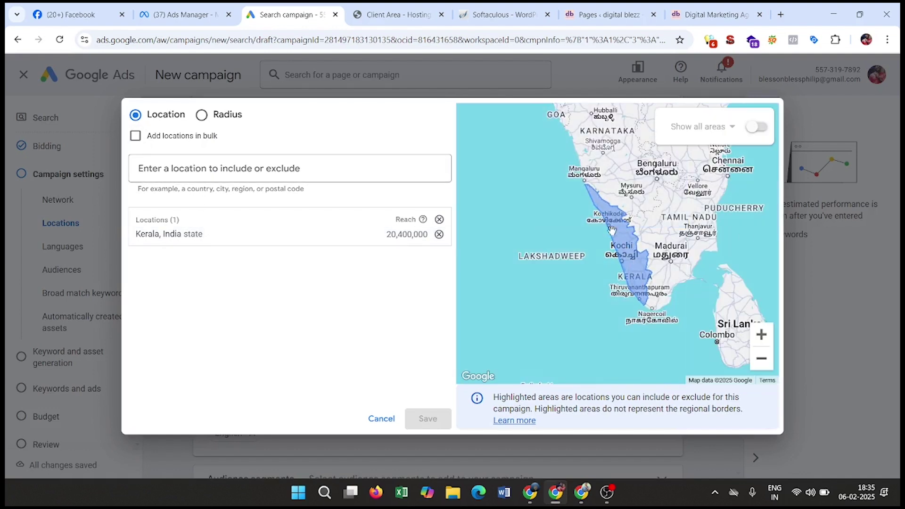
click(210, 124)
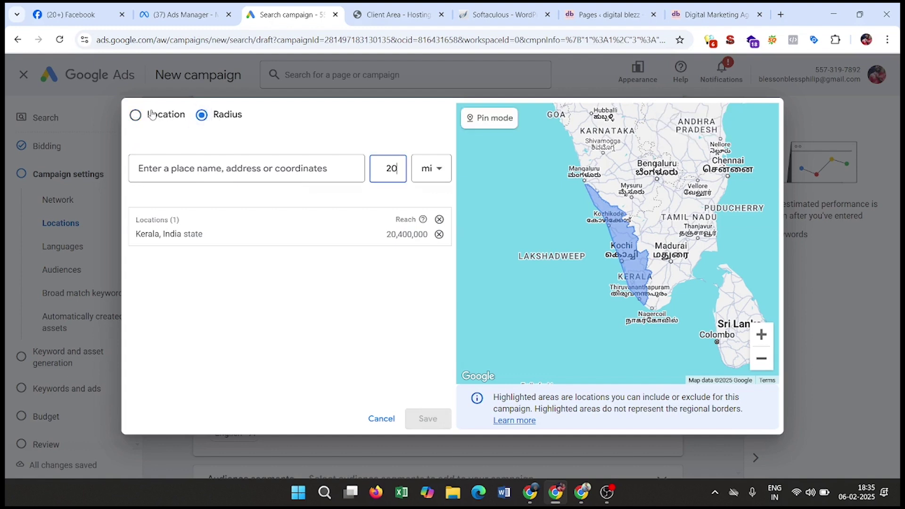
click(135, 116)
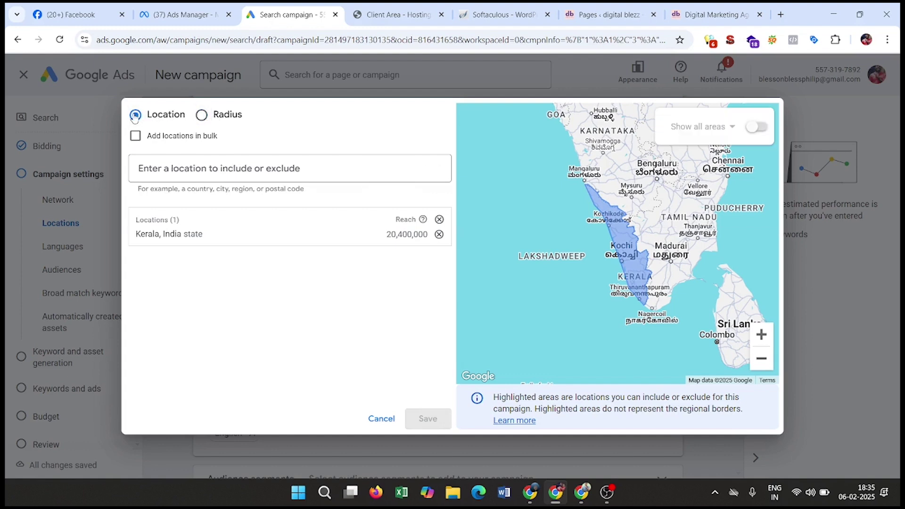
click(379, 420)
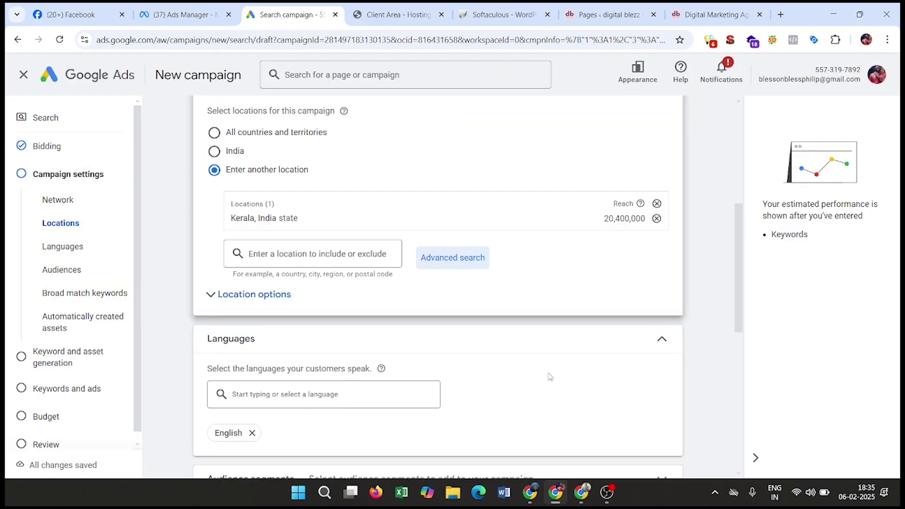
Try excluding the city of Kottayam, Kerala, India from the targeted locations, and remove that exclusion
click(294, 253)
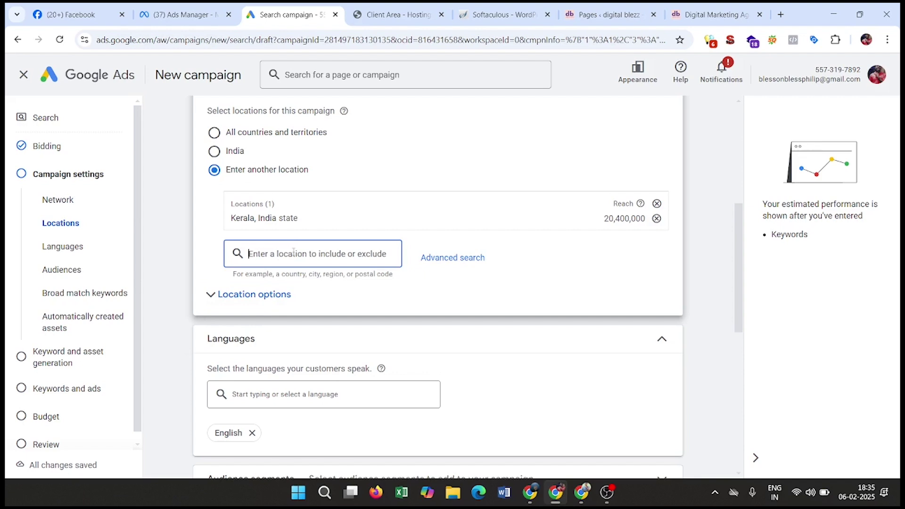
text(kottayam)
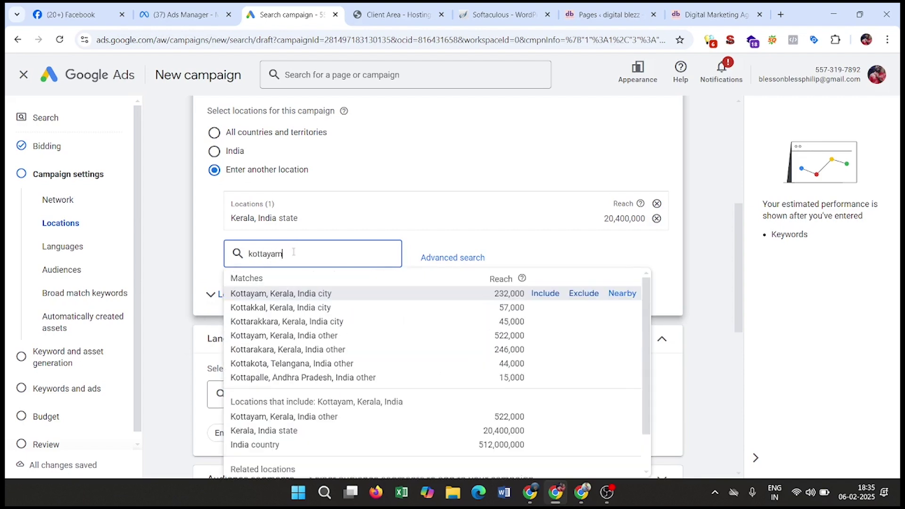
click(583, 295)
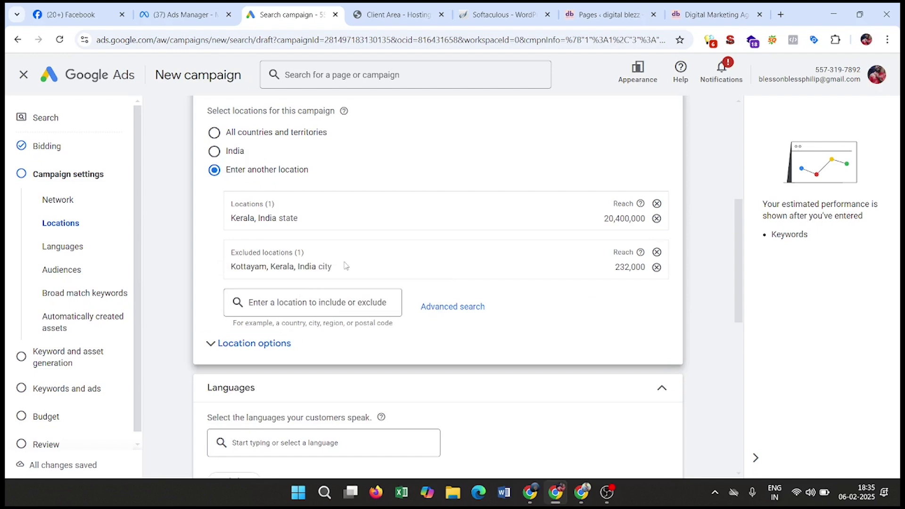
click(657, 267)
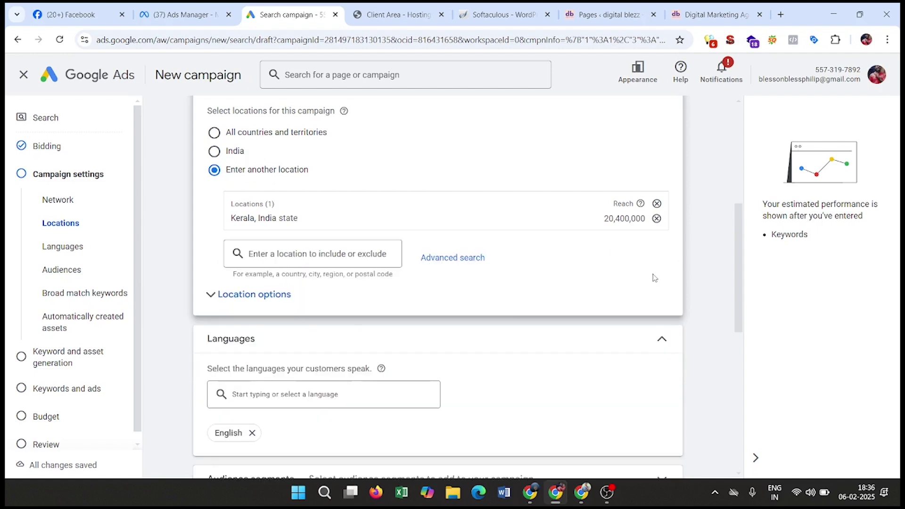
Set the location options to include only "Presence: People in or regularly in your included locations"
click(243, 296)
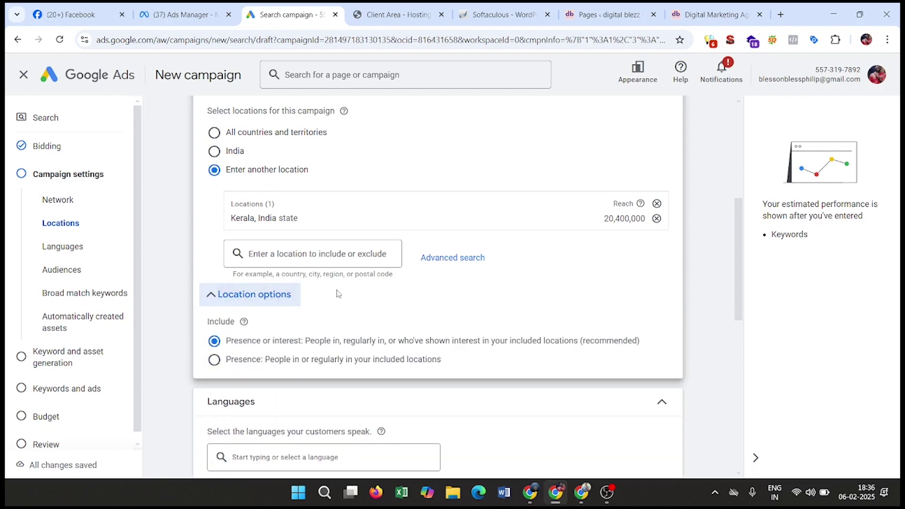
scroll(337, 294, down, 1)
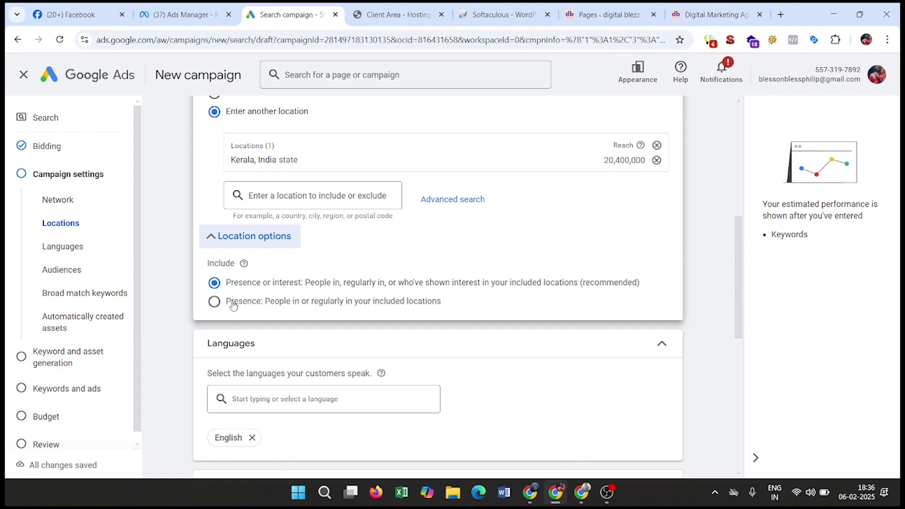
click(215, 302)
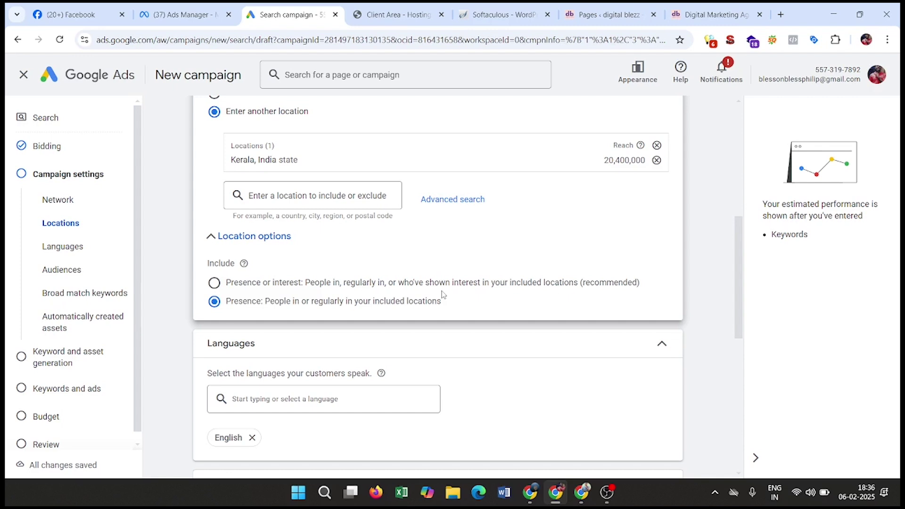
click(214, 283)
click(214, 302)
Add Malayalam to the languages the campaign's customers speak, alongside English
scroll(433, 302, down, 2)
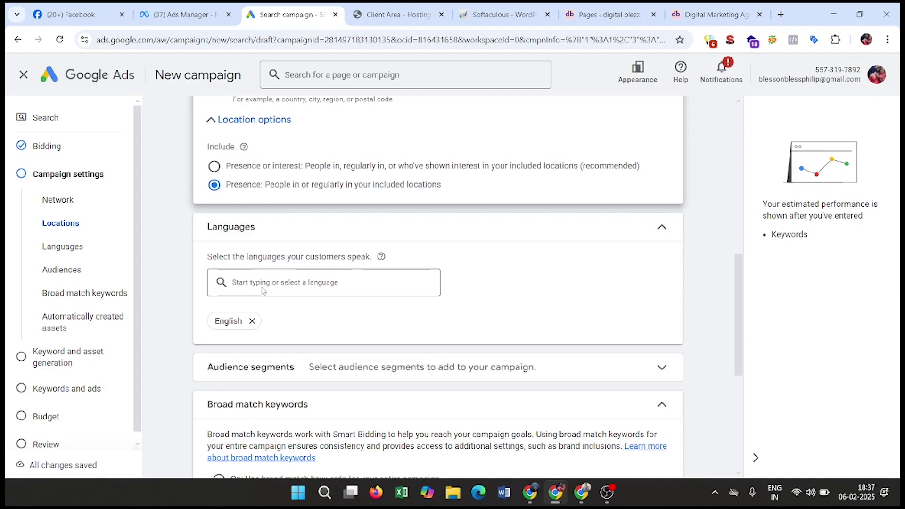
click(279, 283)
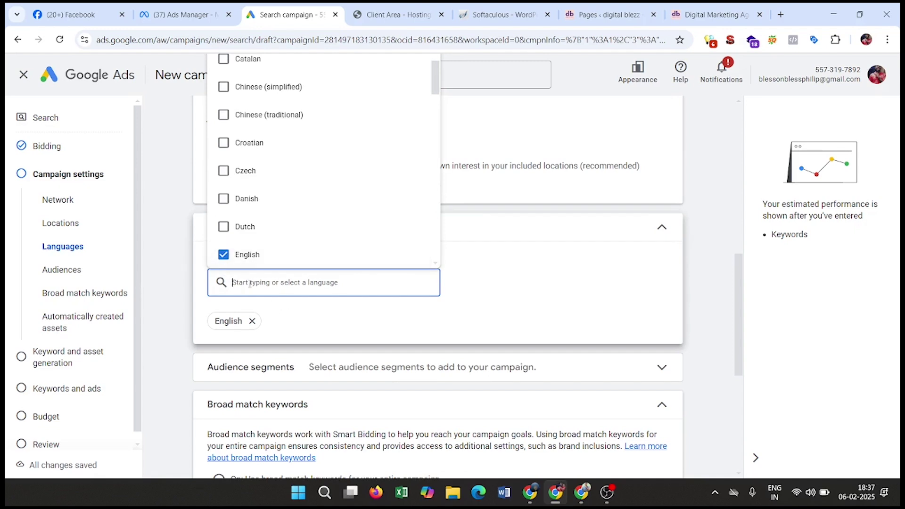
text(mal)
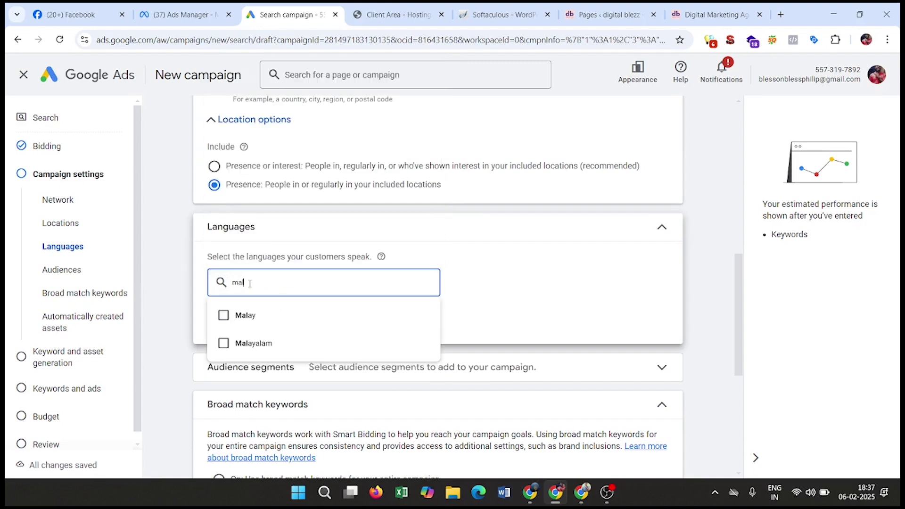
text(ayal)
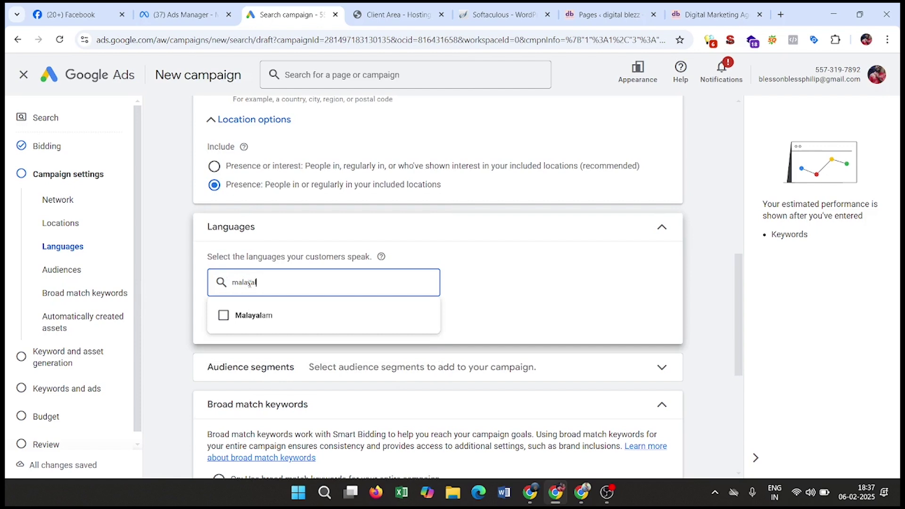
text(am)
click(264, 317)
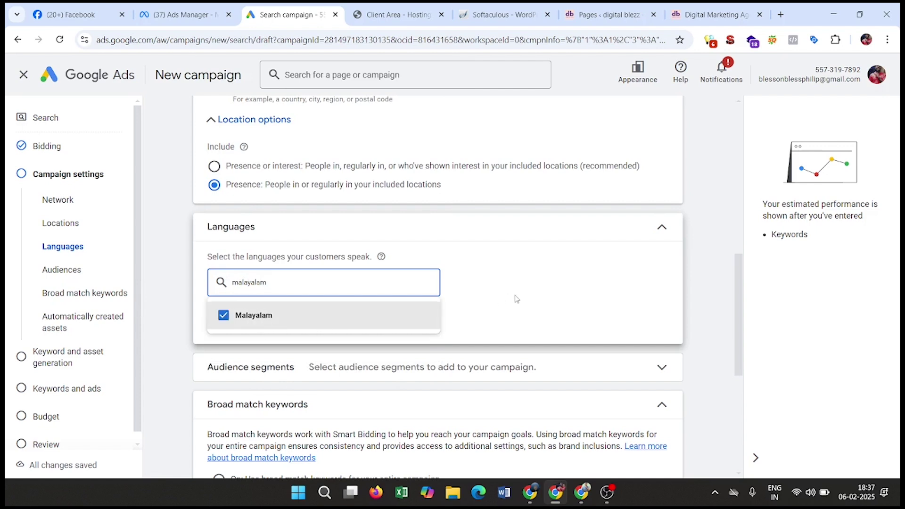
click(611, 301)
Expand the audience segments and search them for "digital marketing"
scroll(515, 305, down, 3)
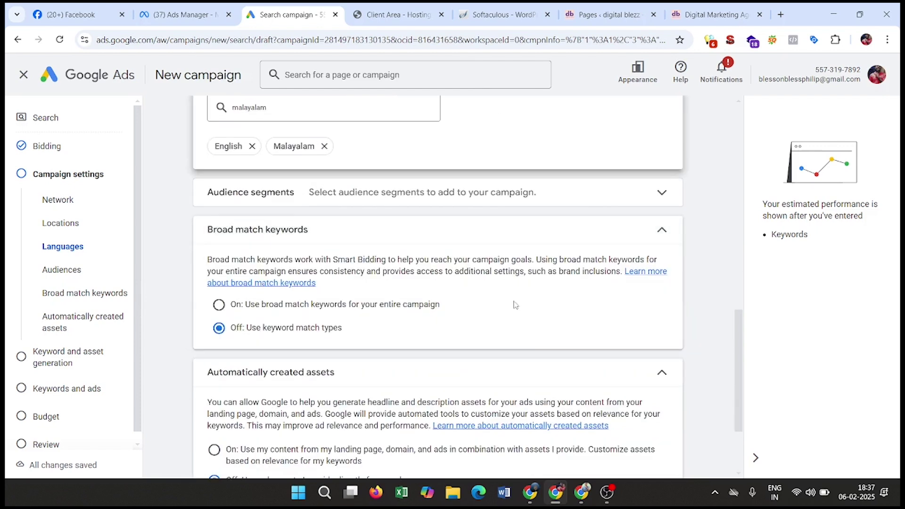
click(369, 205)
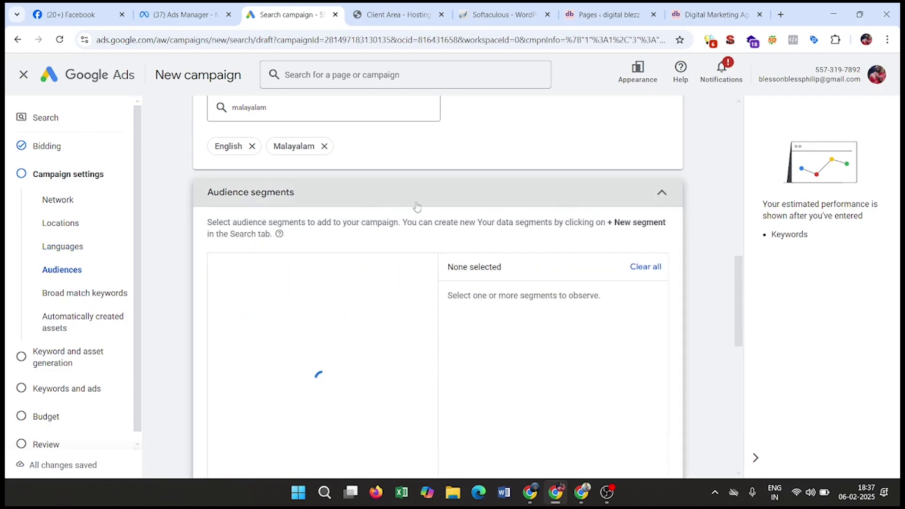
scroll(433, 308, down, 2)
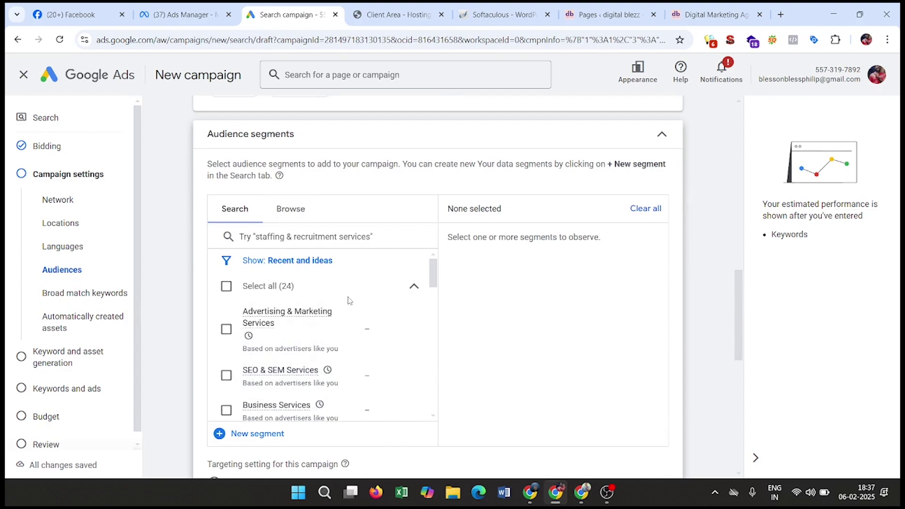
click(287, 240)
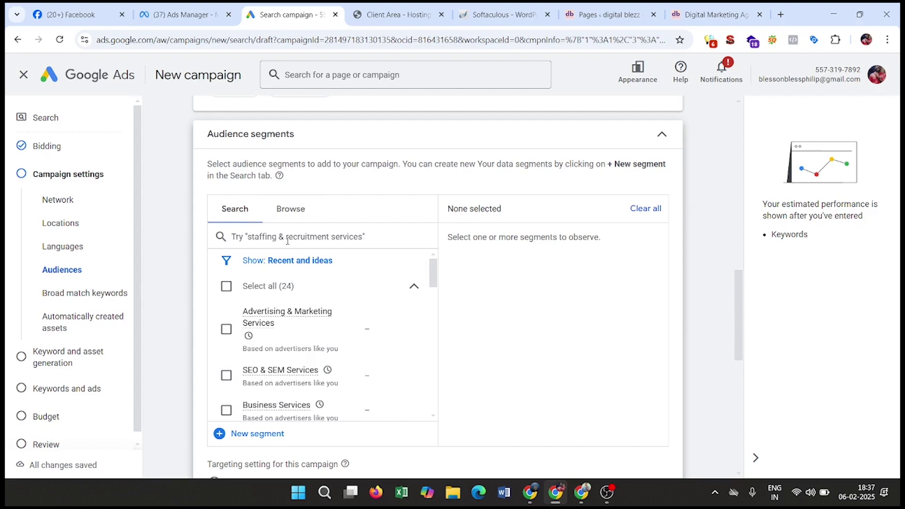
text(di)
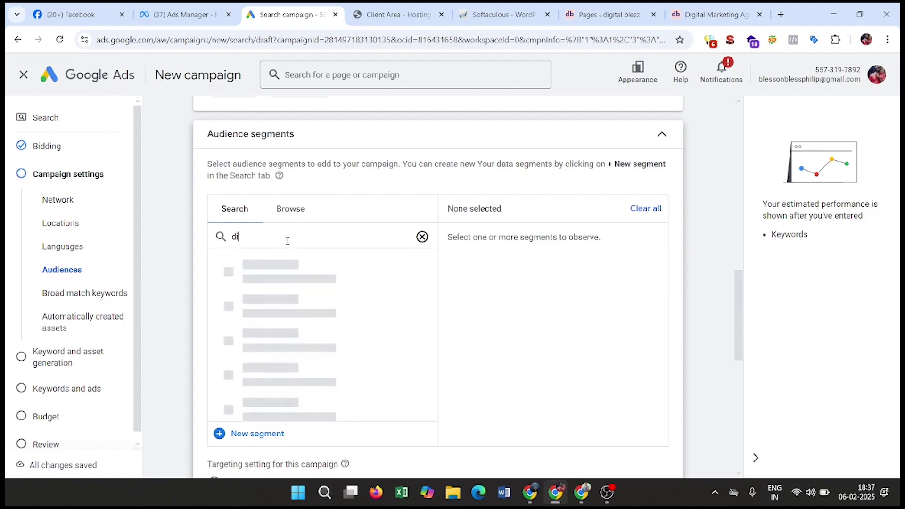
text(gital)
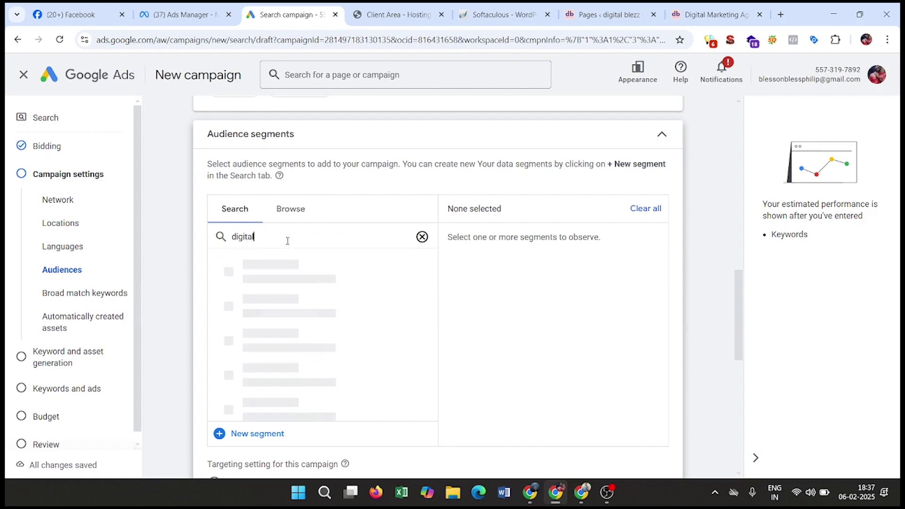
text( marketing)
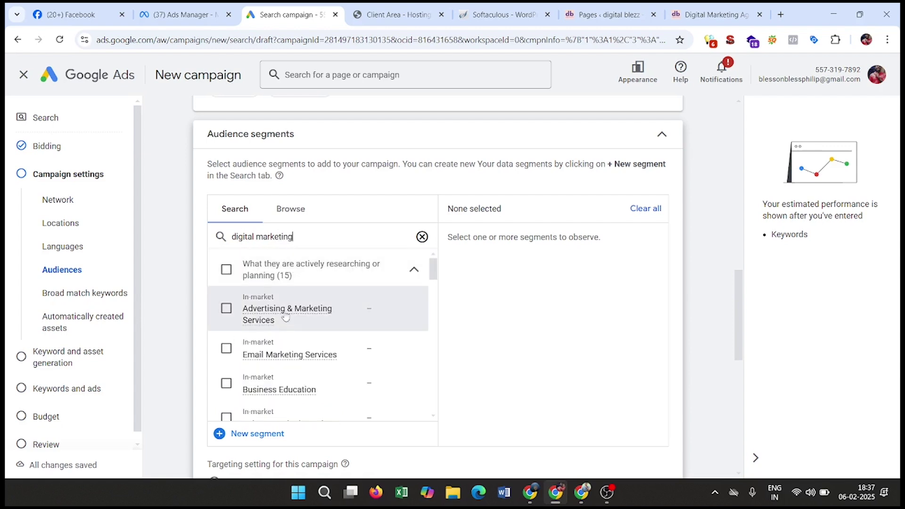
Search the audience segments for "owners" and look through the detailed demographics suggestions
triple_click(306, 242)
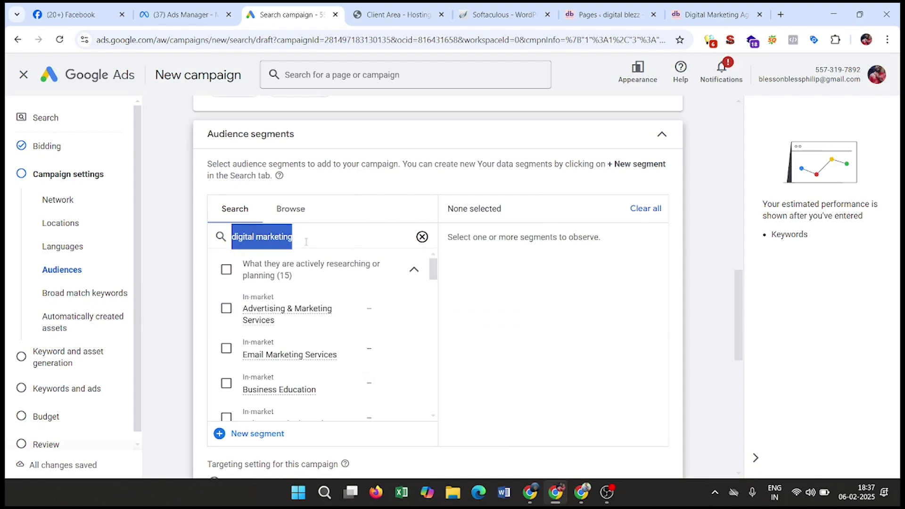
text(own)
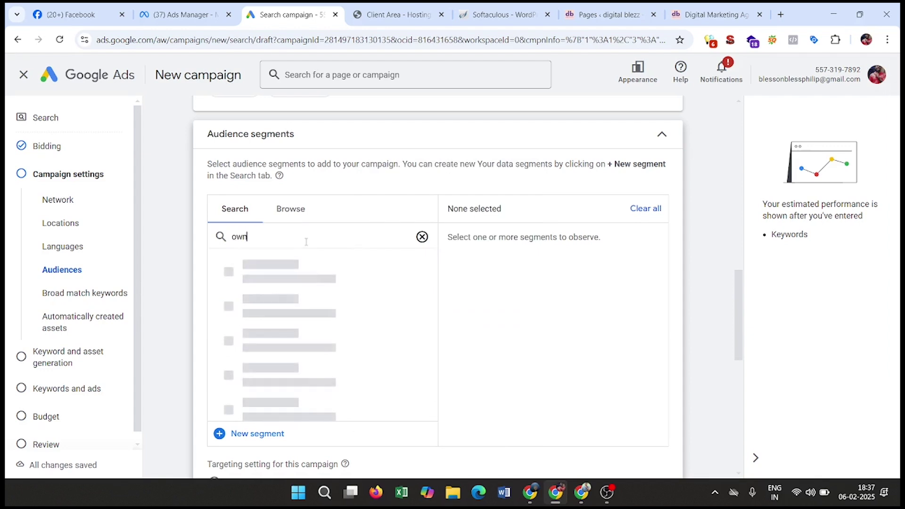
text(ers)
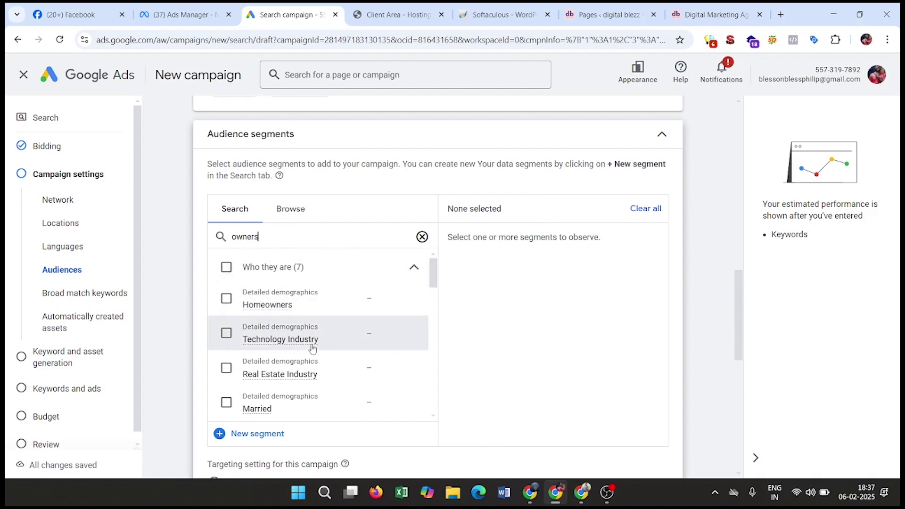
scroll(313, 354, down, 1)
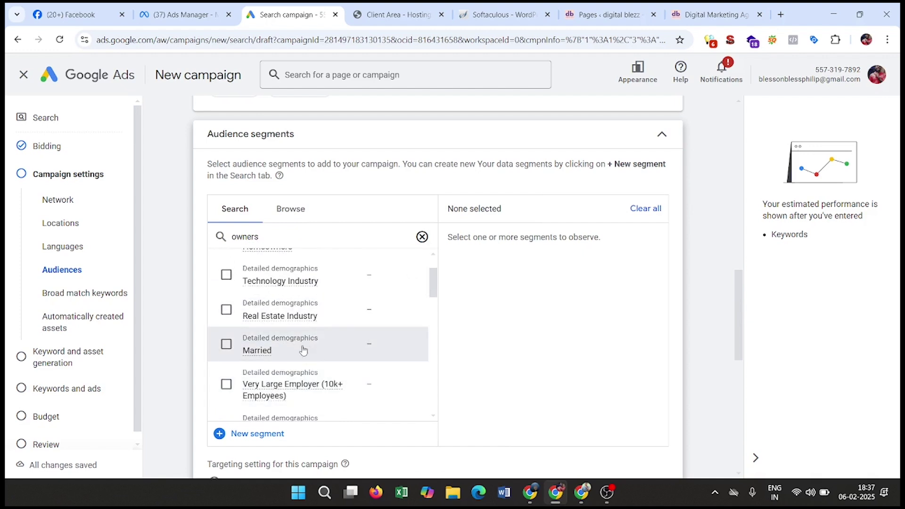
Search the audience segments for "entreprenur" and look through the suggested affinity and in-market segments
double_click(279, 238)
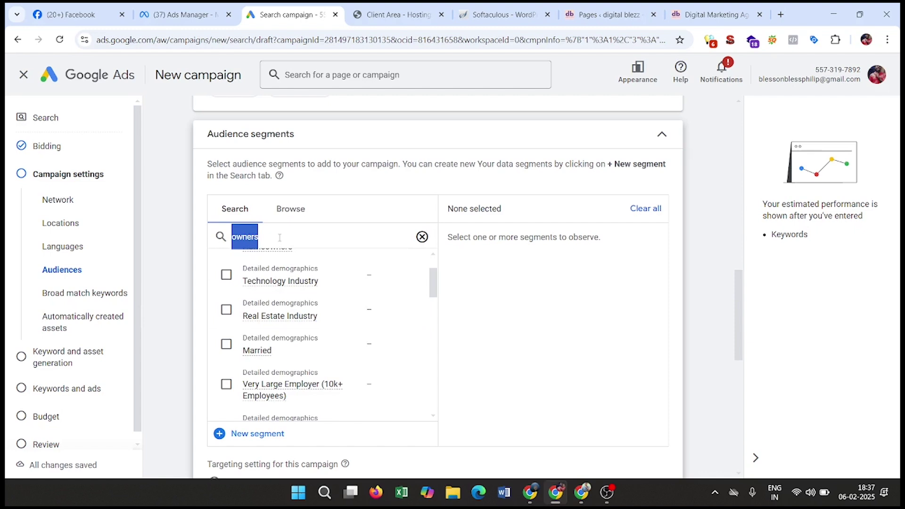
text(enm)
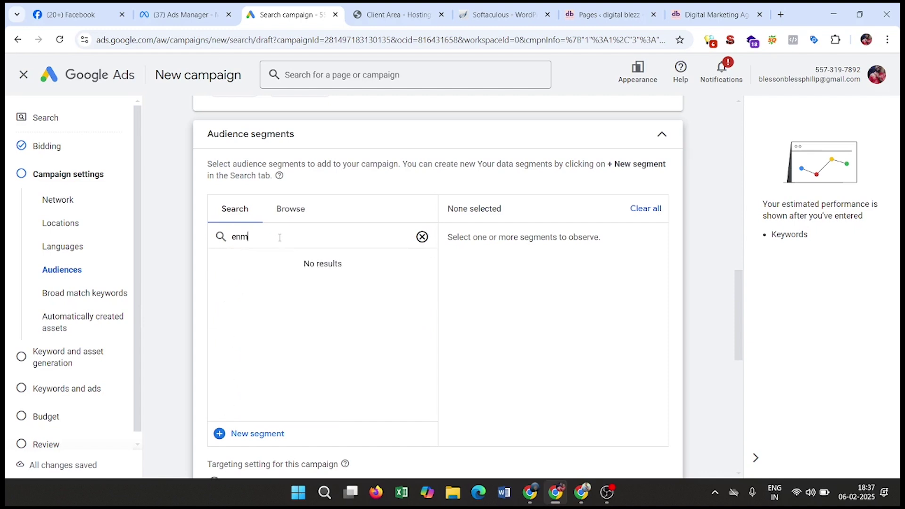
key(BackSpace)
text(t)
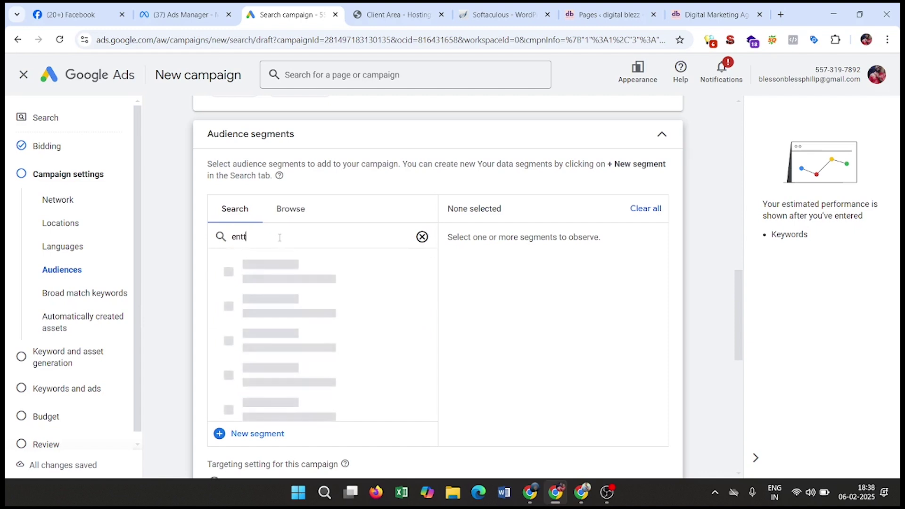
text(repr)
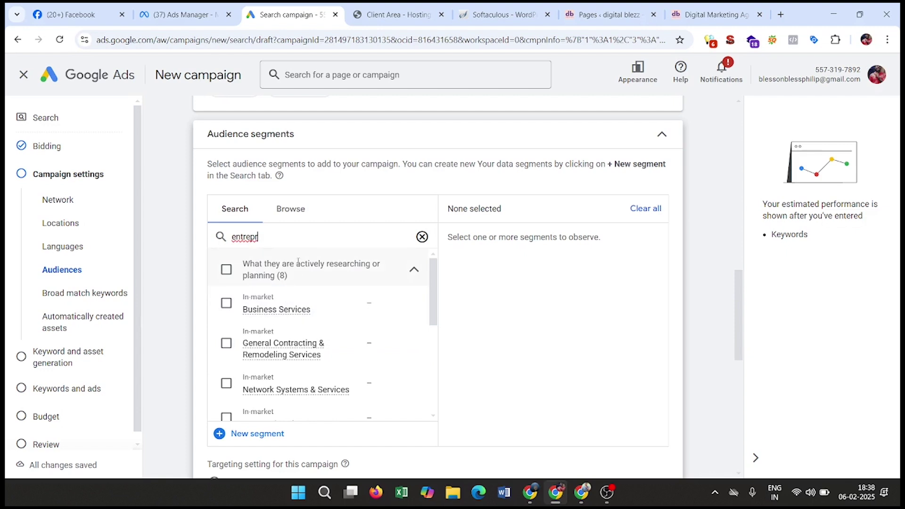
text(enur)
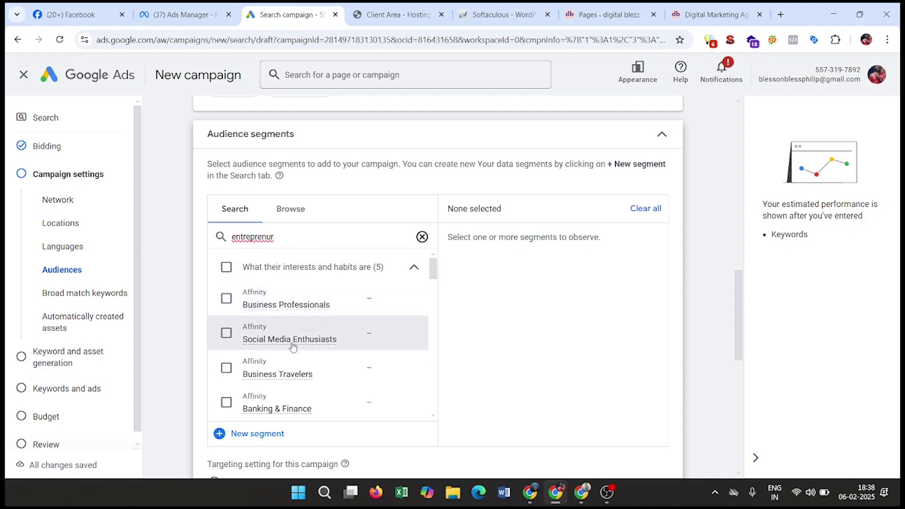
scroll(379, 314, down, 5)
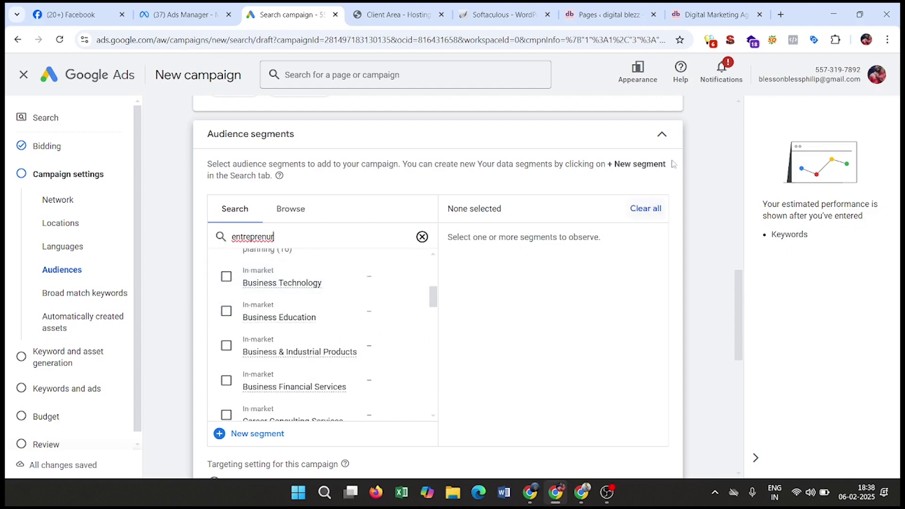
Browse the audience segment categories, viewing the "Who they are" detailed demographics and returning to the category list
click(661, 136)
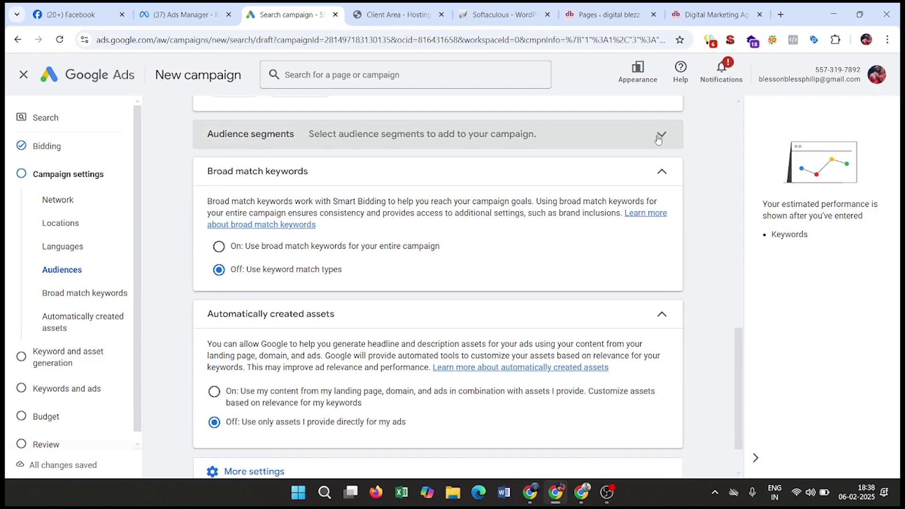
click(662, 138)
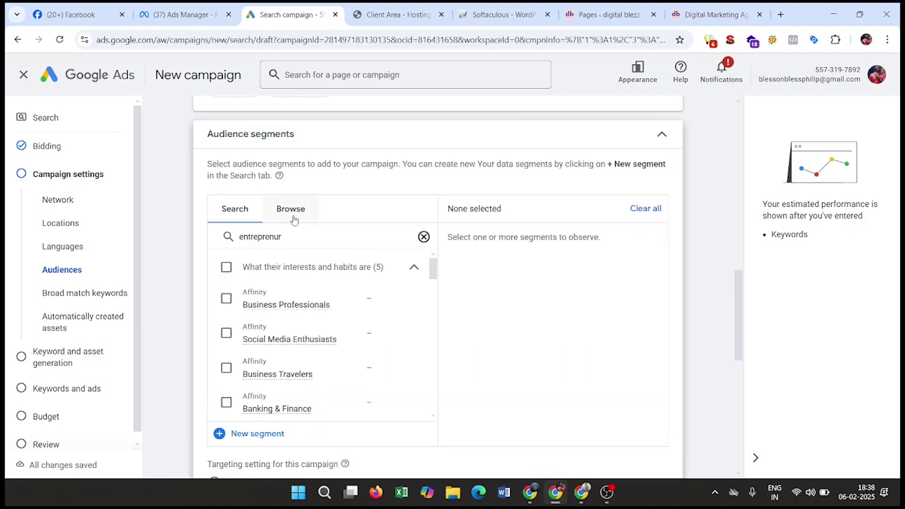
click(290, 208)
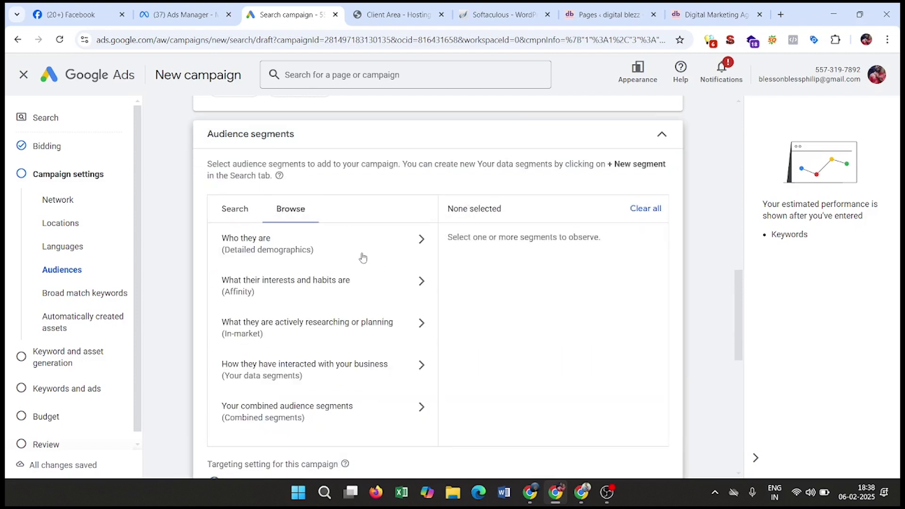
click(329, 255)
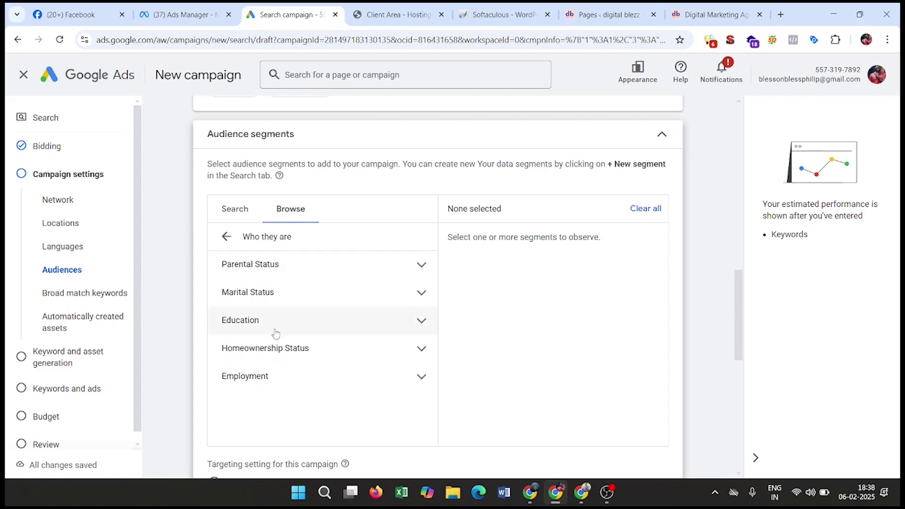
click(227, 238)
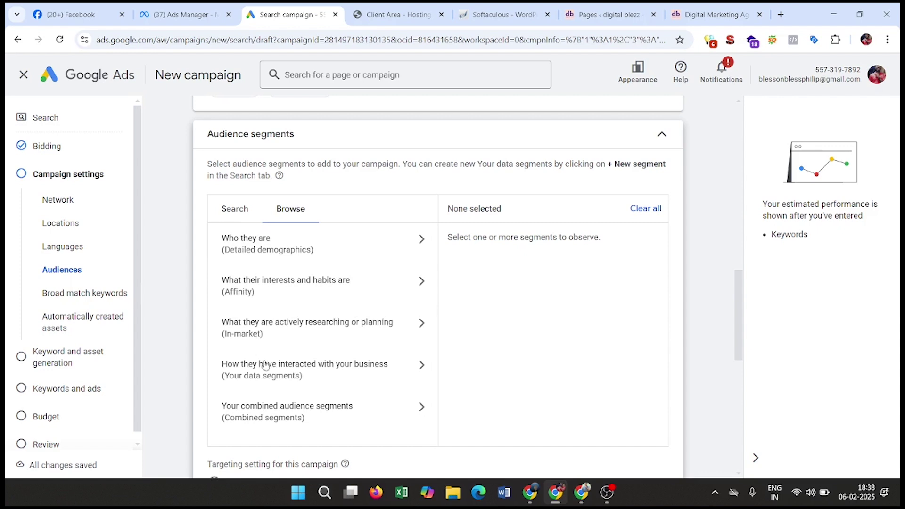
Turn on broad match keywords for the entire campaign
scroll(262, 353, down, 5)
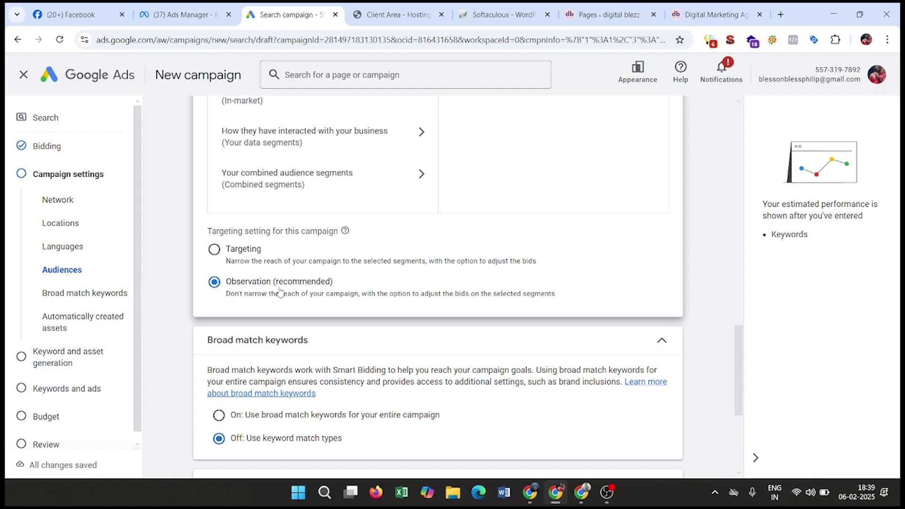
scroll(321, 312, down, 1)
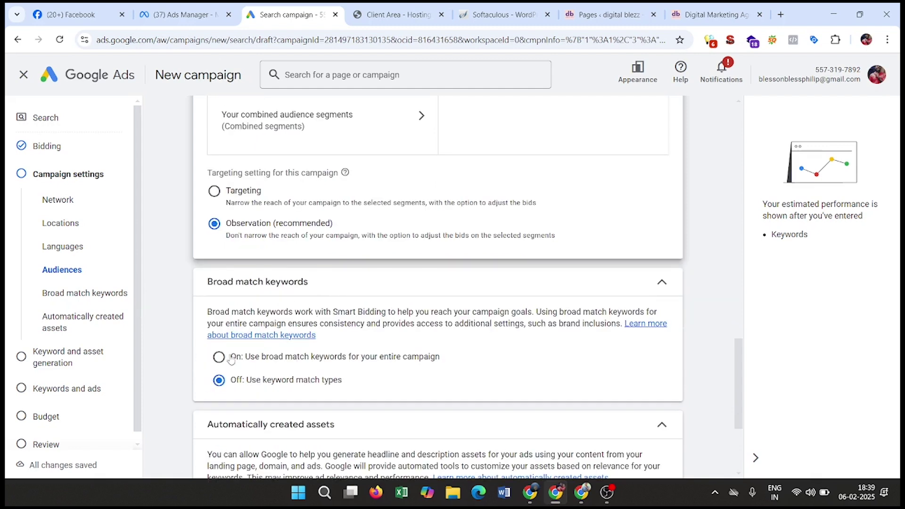
scroll(279, 343, down, 2)
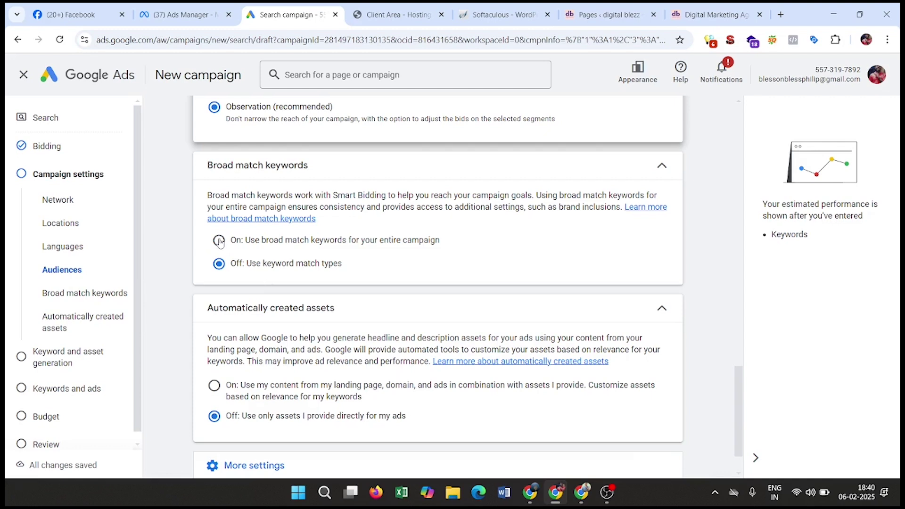
click(219, 241)
Try to turn on automatically created assets, and cancel the confirmation
scroll(338, 348, down, 1)
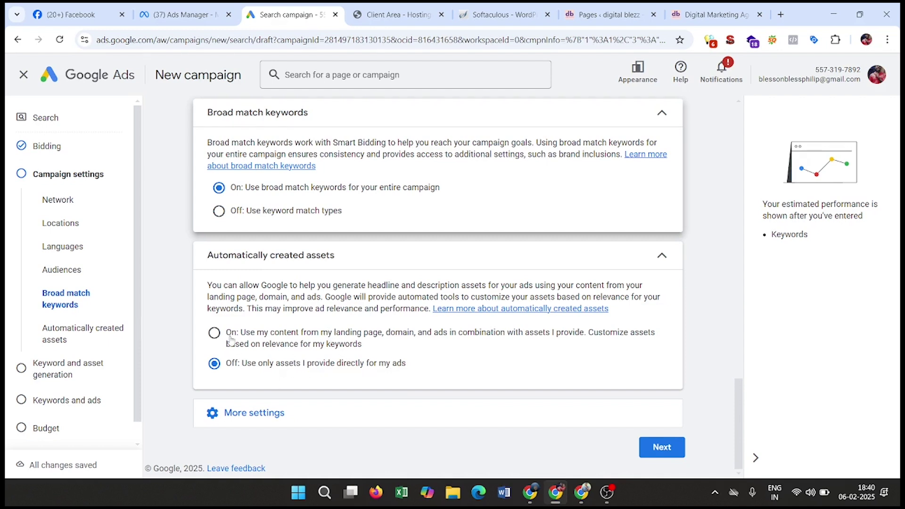
click(215, 334)
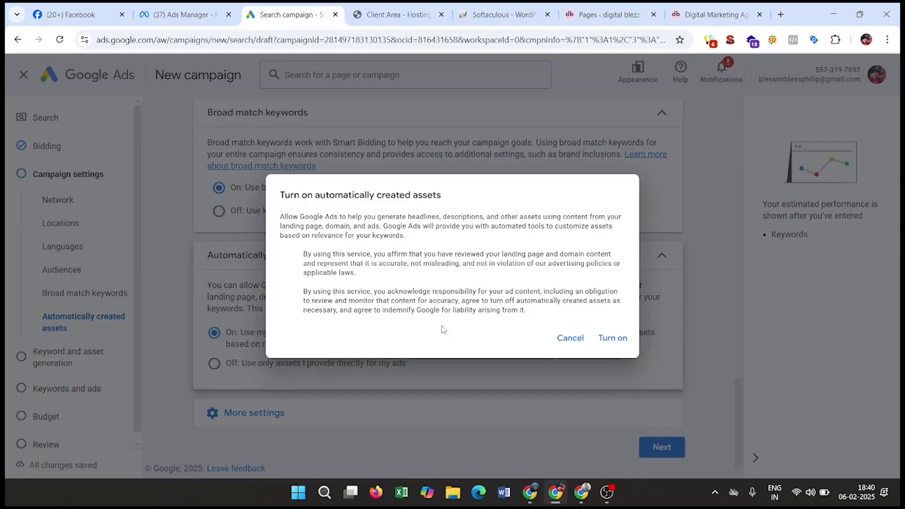
click(571, 338)
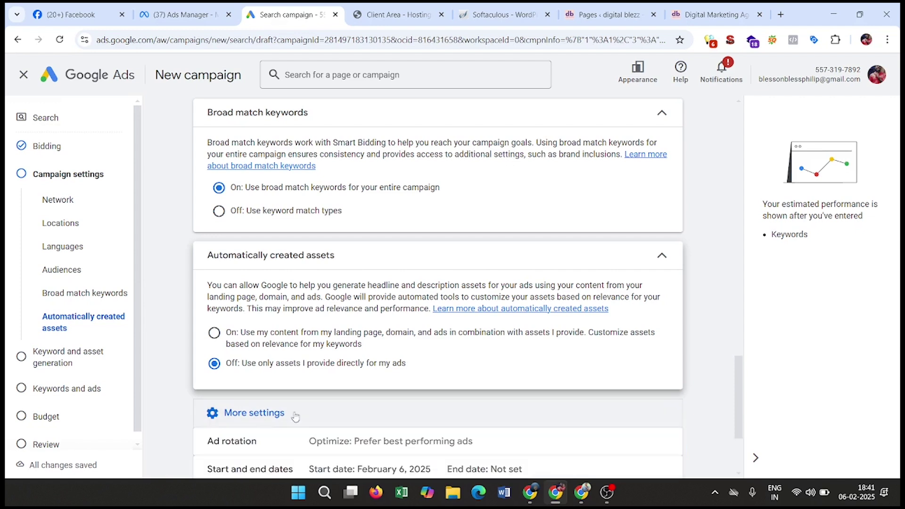
Expand the additional campaign settings and view the ad rotation options and the start and end dates
click(255, 413)
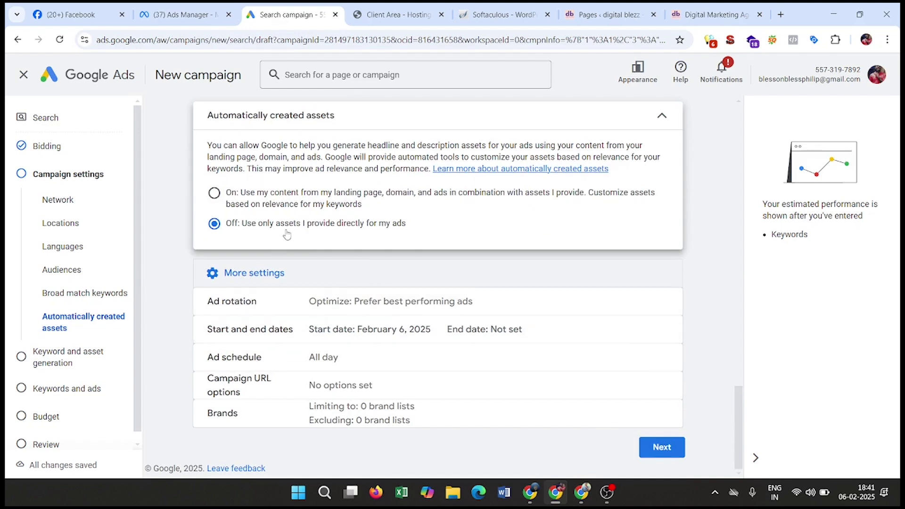
click(428, 304)
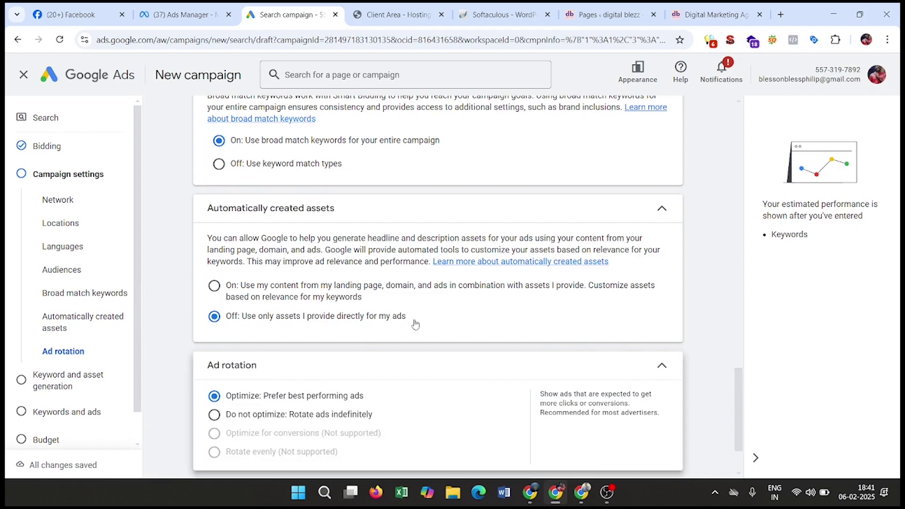
scroll(355, 332, down, 1)
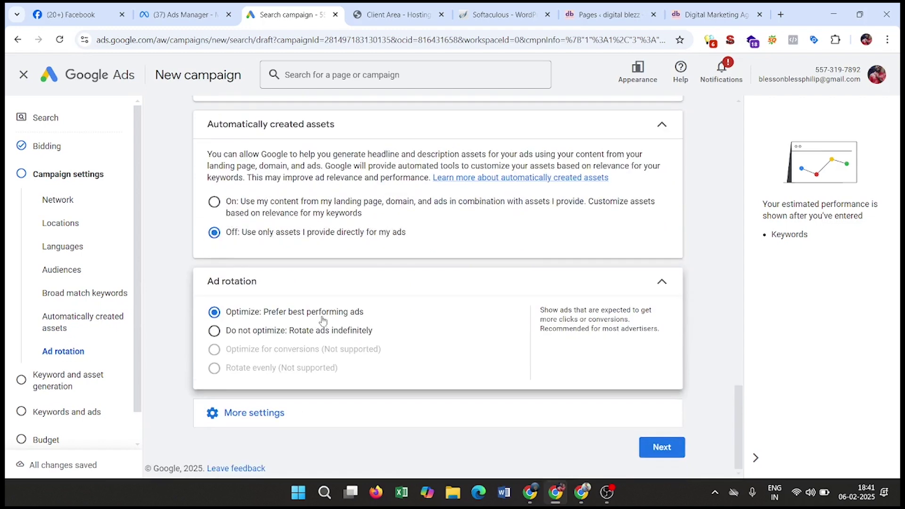
click(285, 415)
scroll(330, 391, down, 3)
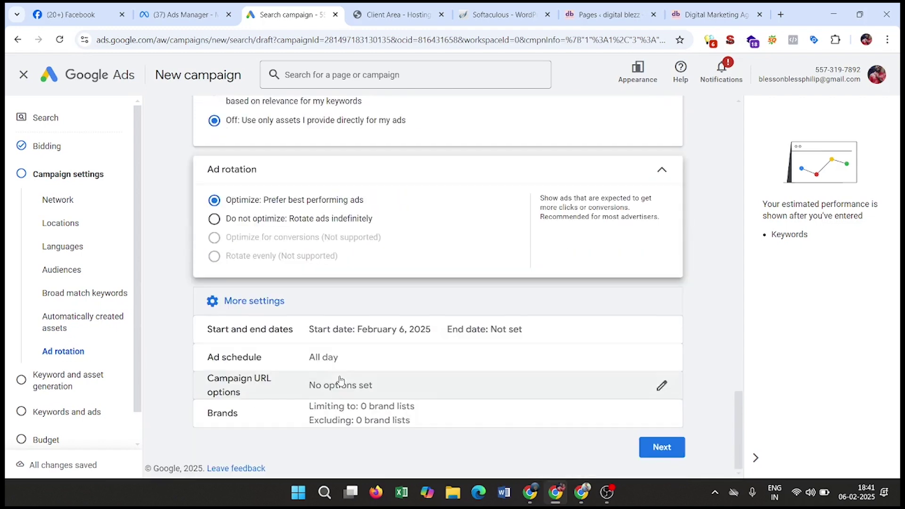
click(377, 337)
scroll(380, 337, down, 2)
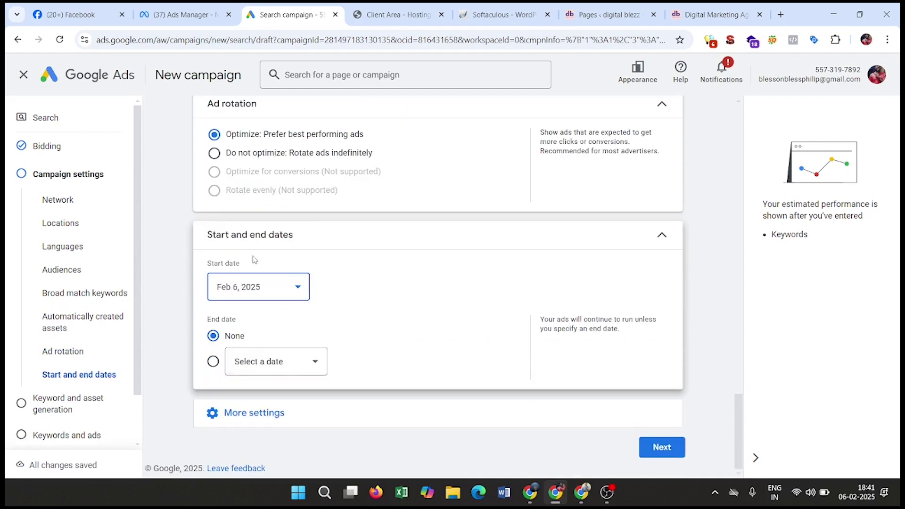
Open the campaign's brand settings and check the available brand lists for brand exclusions
click(311, 411)
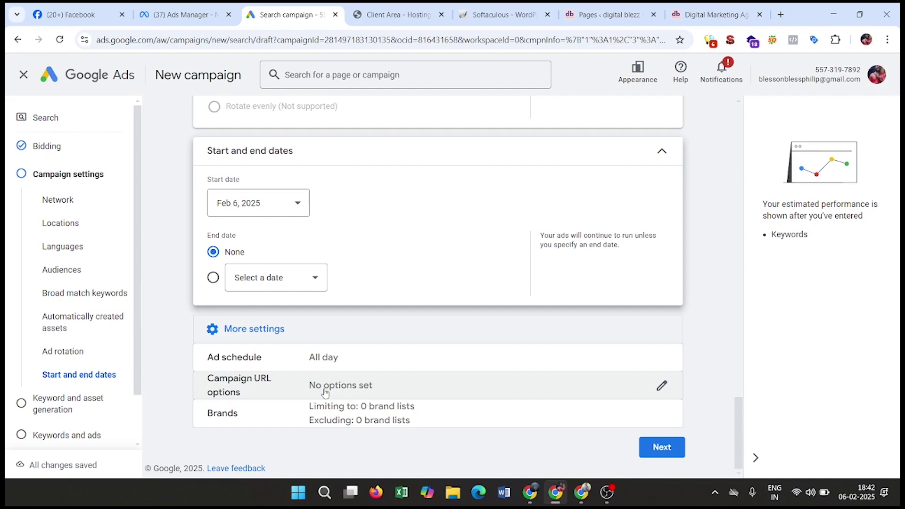
click(326, 418)
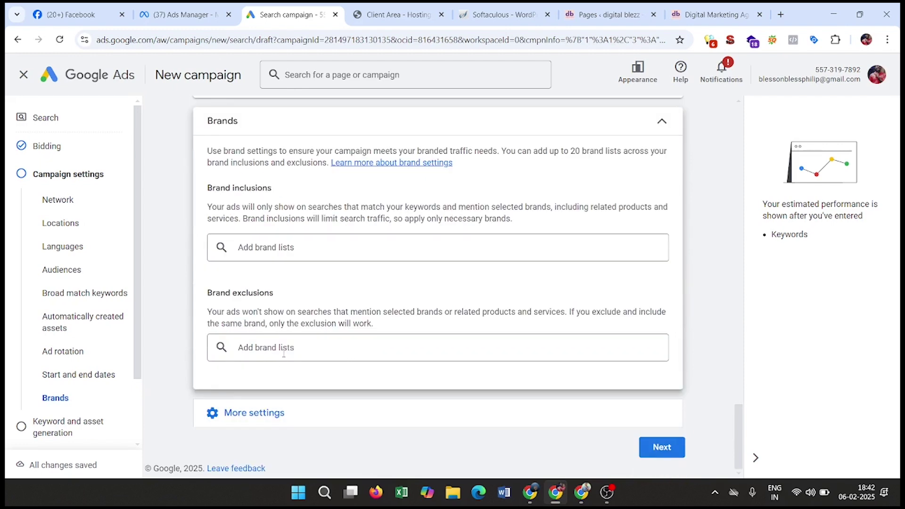
click(284, 353)
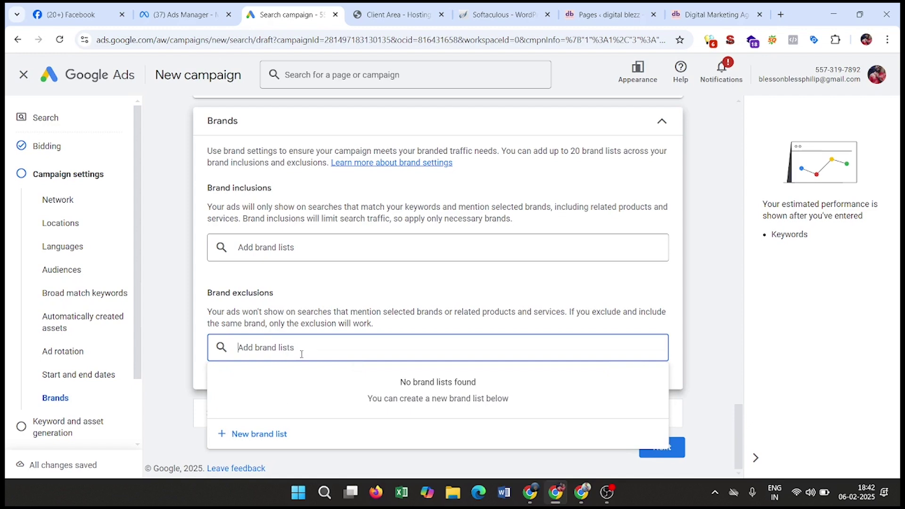
click(725, 295)
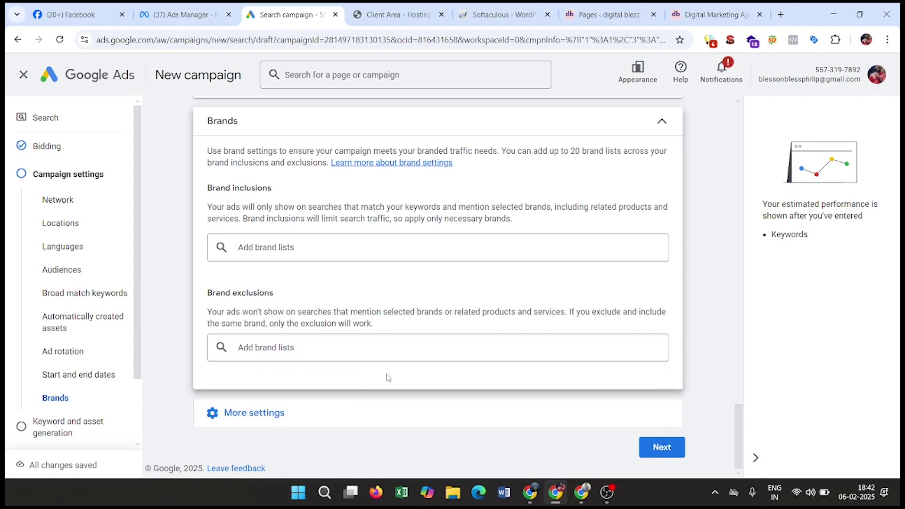
Continue through keyword and asset generation to the keywords and ads stage, reviewing the final URL and business description on the way
click(672, 448)
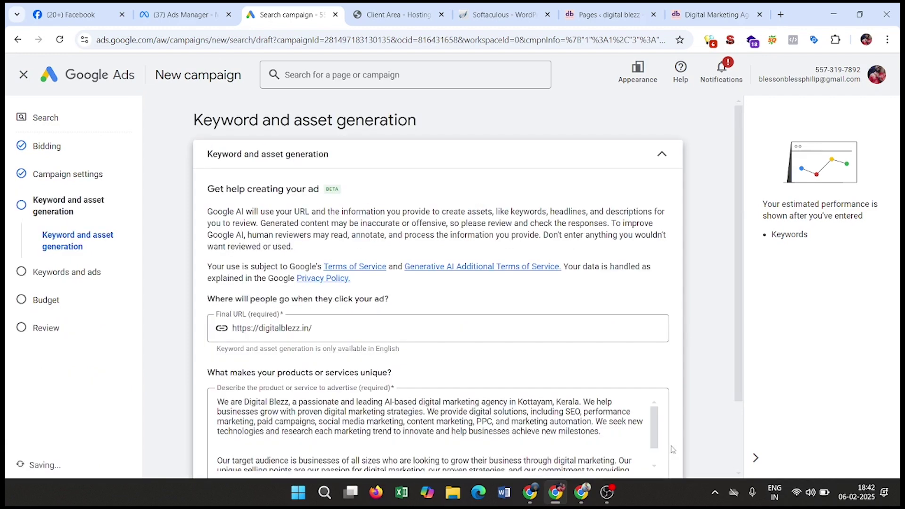
scroll(283, 333, down, 2)
scroll(292, 335, down, 2)
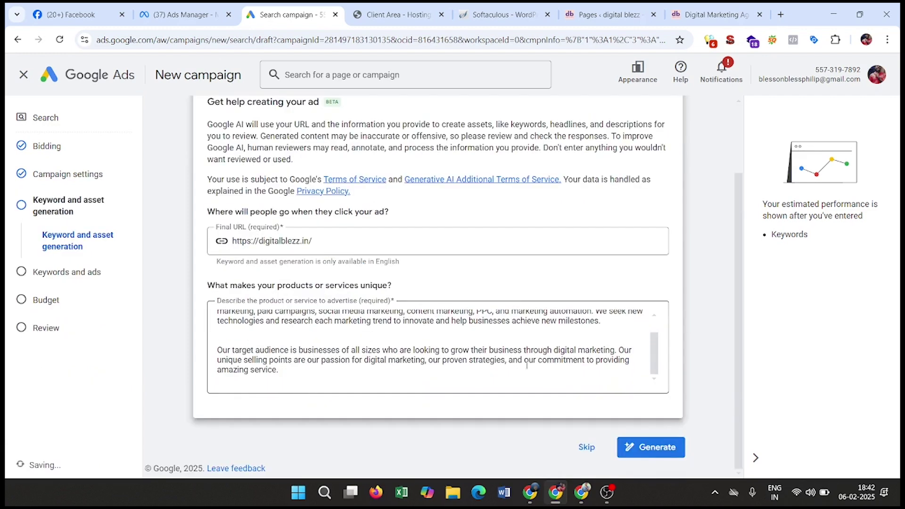
scroll(438, 363, up, 2)
scroll(389, 310, up, 2)
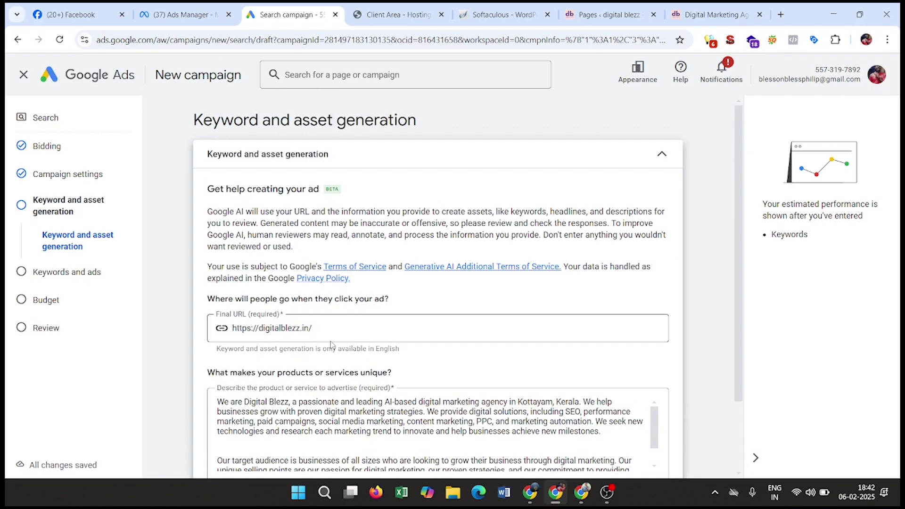
scroll(334, 342, down, 1)
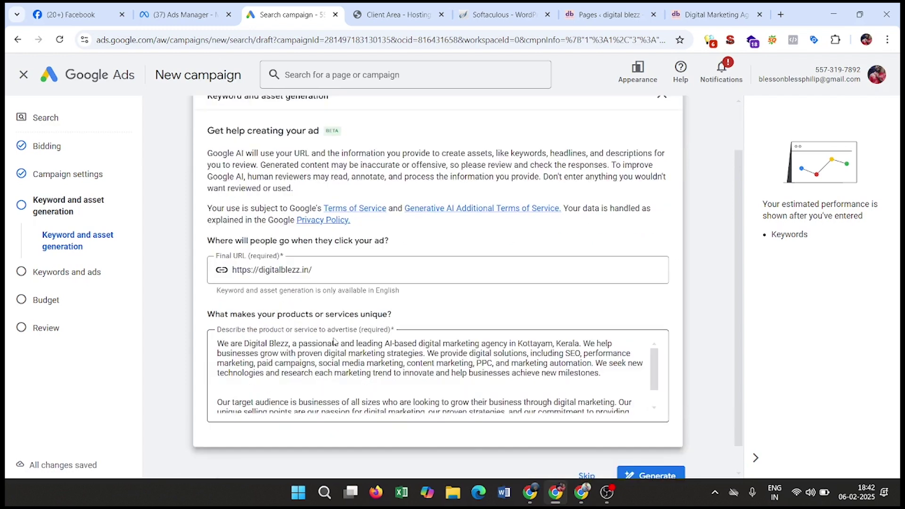
scroll(334, 342, up, 1)
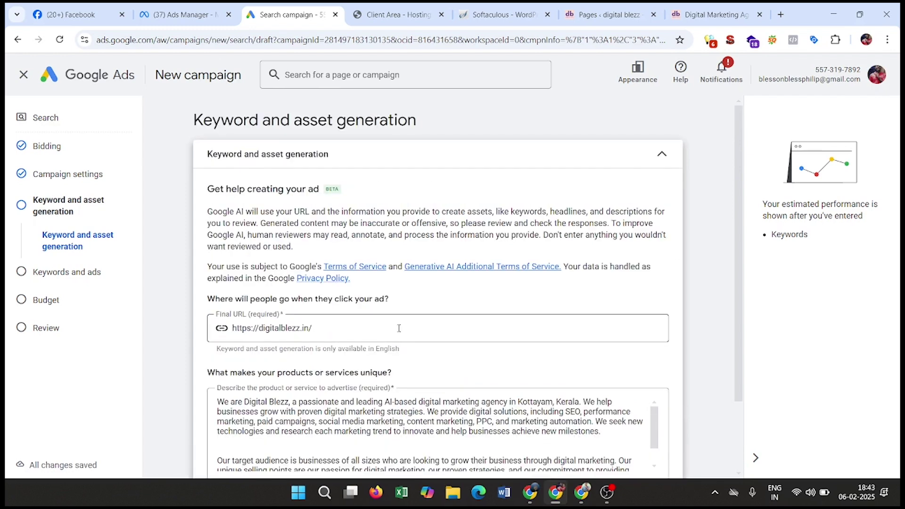
scroll(439, 330, down, 2)
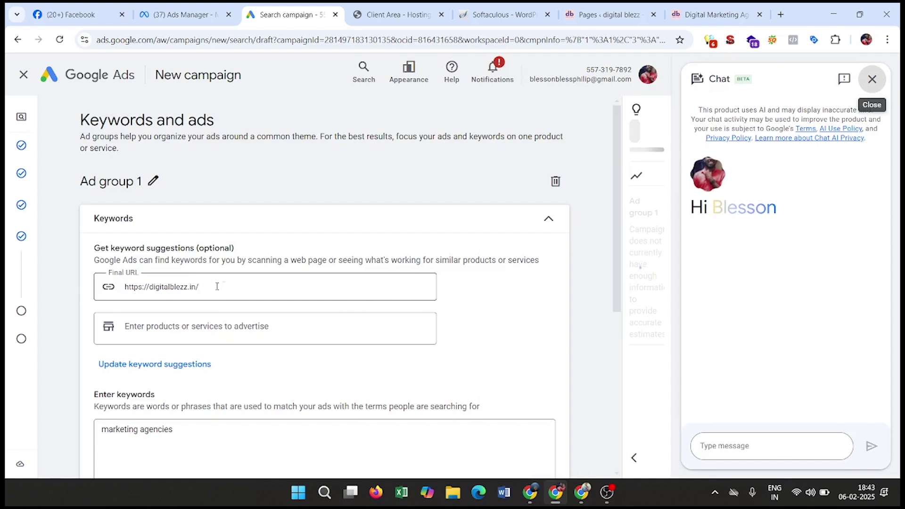
Close the chat assistant and expand the optimization score and weekly estimates, looking over the ad group's keyword section
click(872, 79)
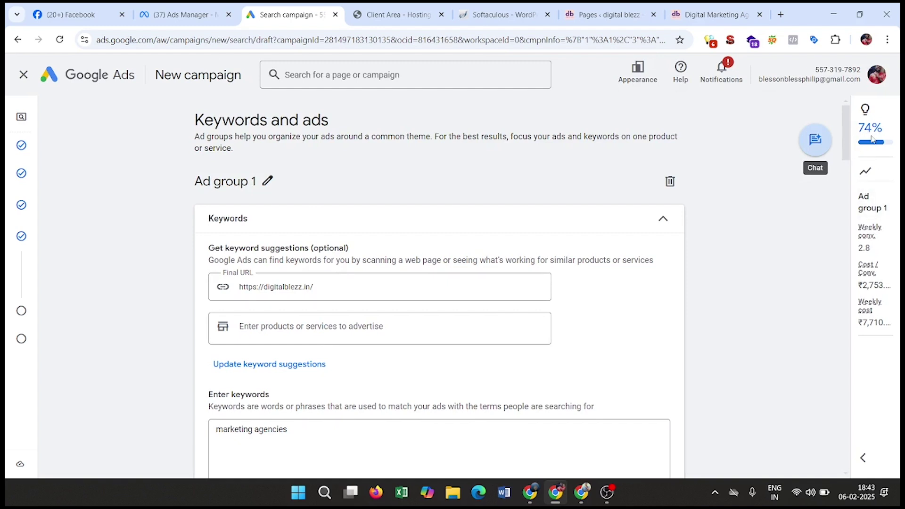
click(864, 458)
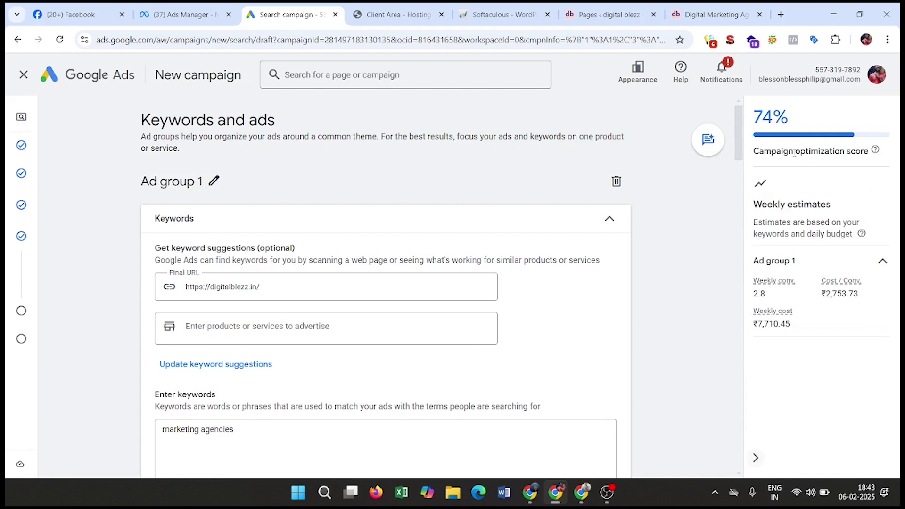
scroll(400, 294, down, 3)
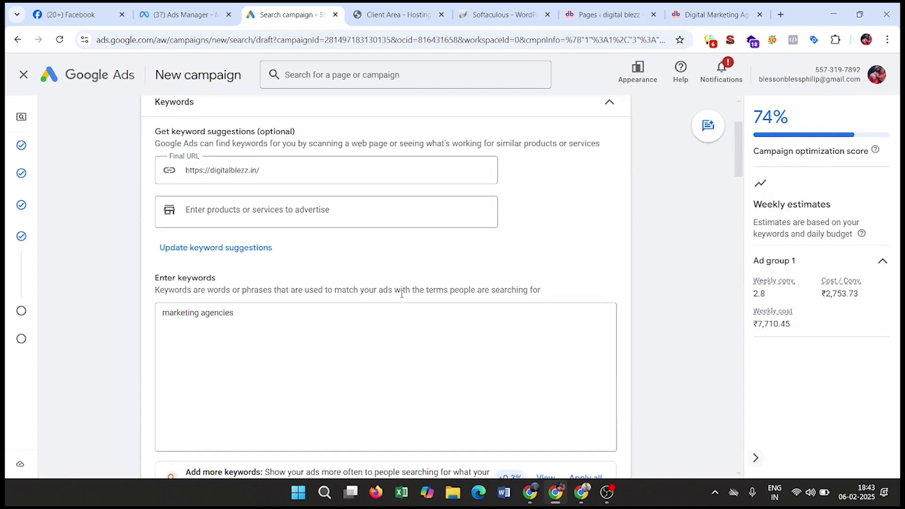
scroll(406, 304, down, 2)
scroll(407, 304, up, 1)
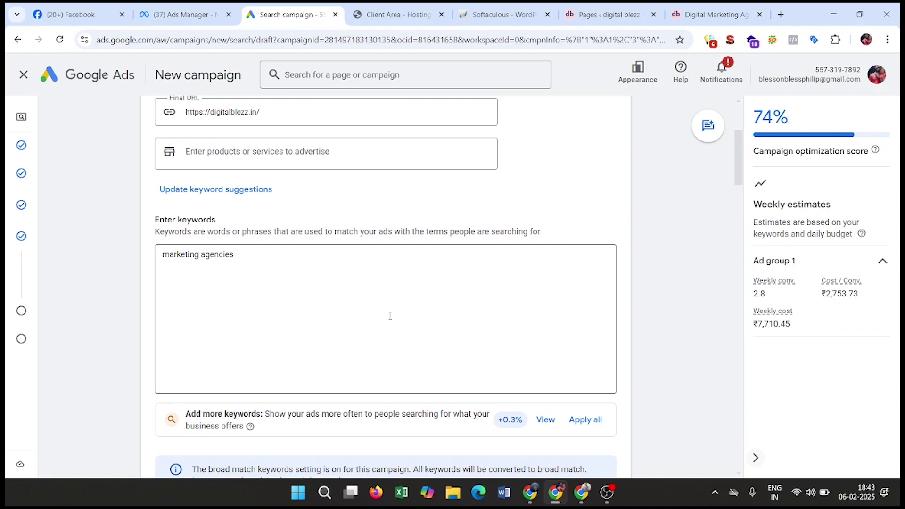
scroll(268, 306, up, 2)
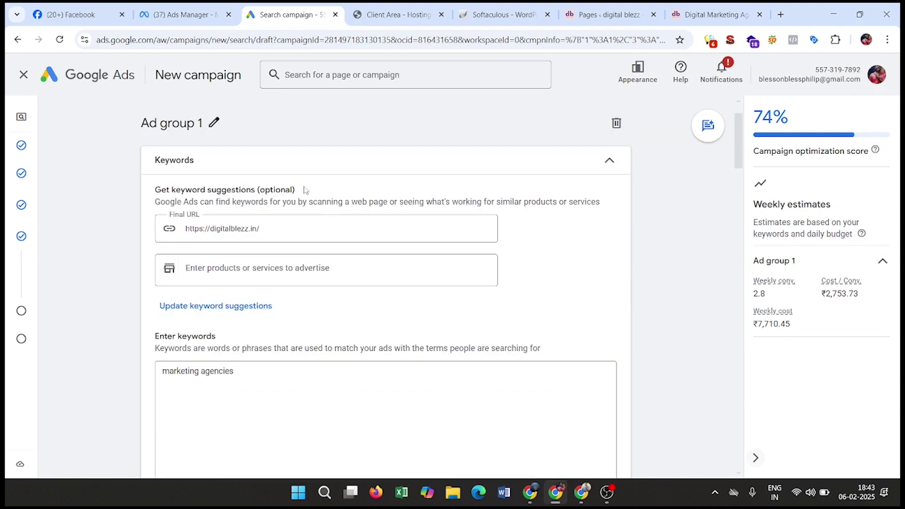
Rename the ad group as "Search 05.02.2025"
click(216, 123)
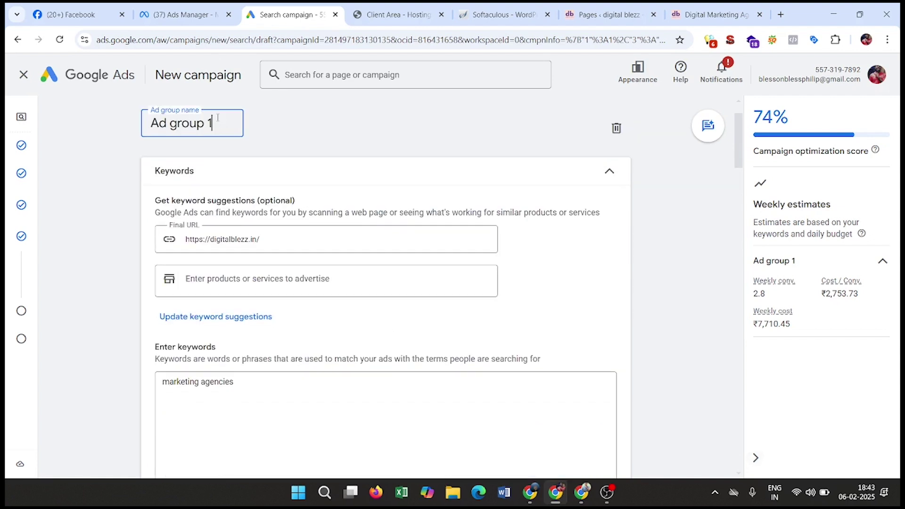
key(ctrl+a)
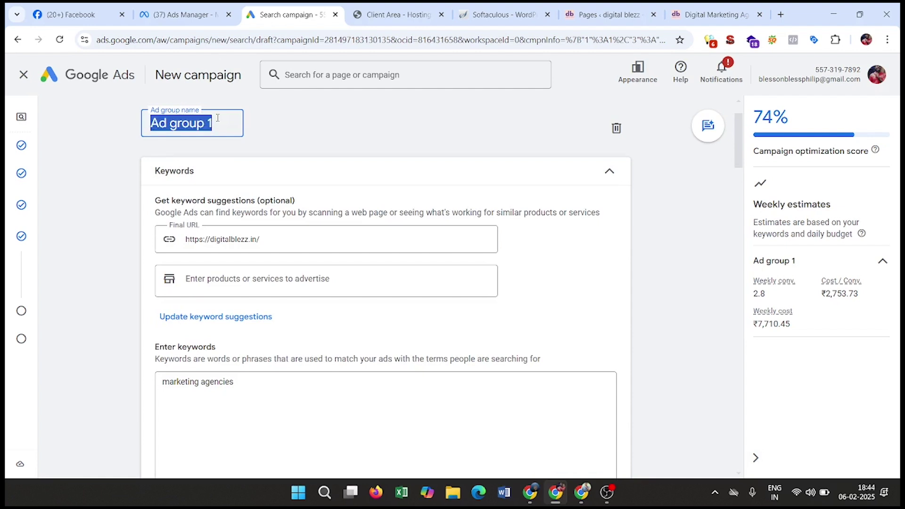
text(Search )
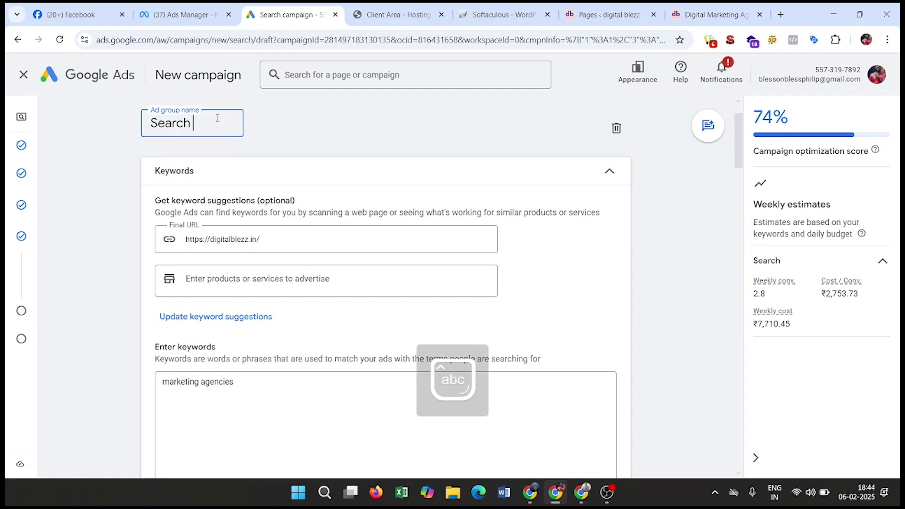
text(05)
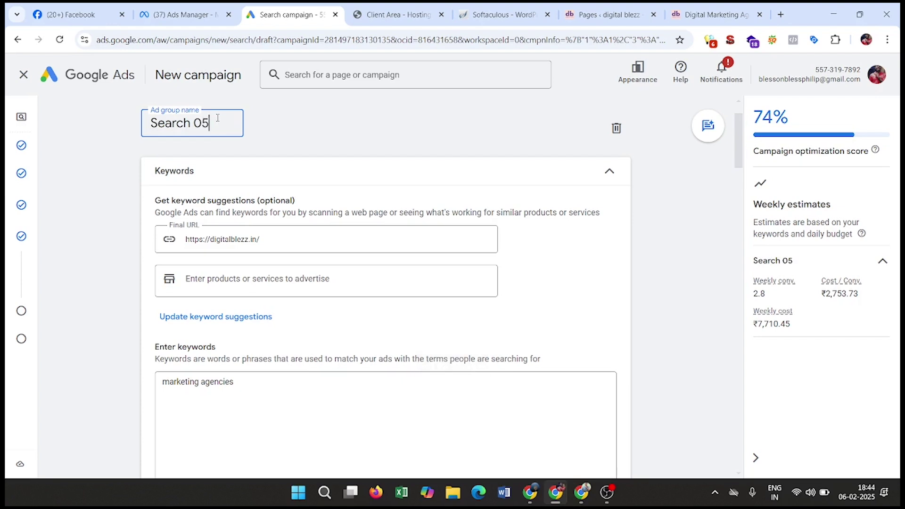
text(.02.2025)
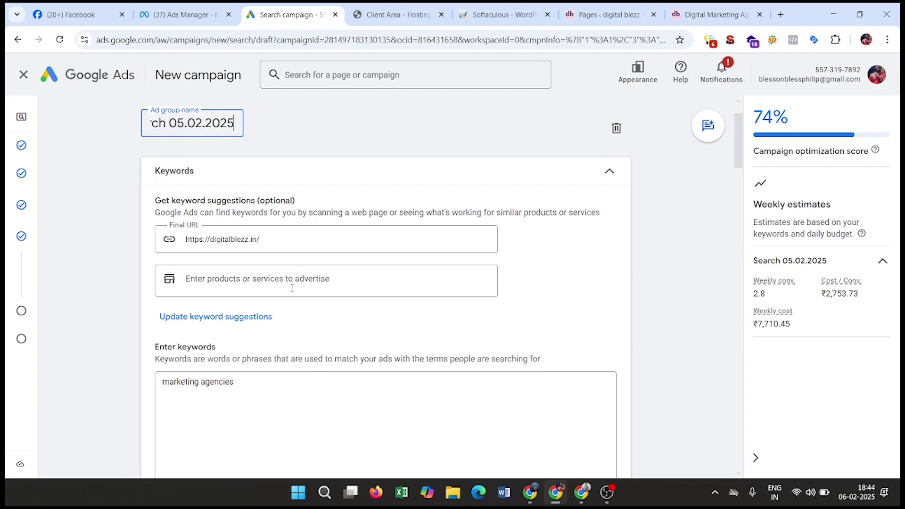
scroll(339, 273, down, 3)
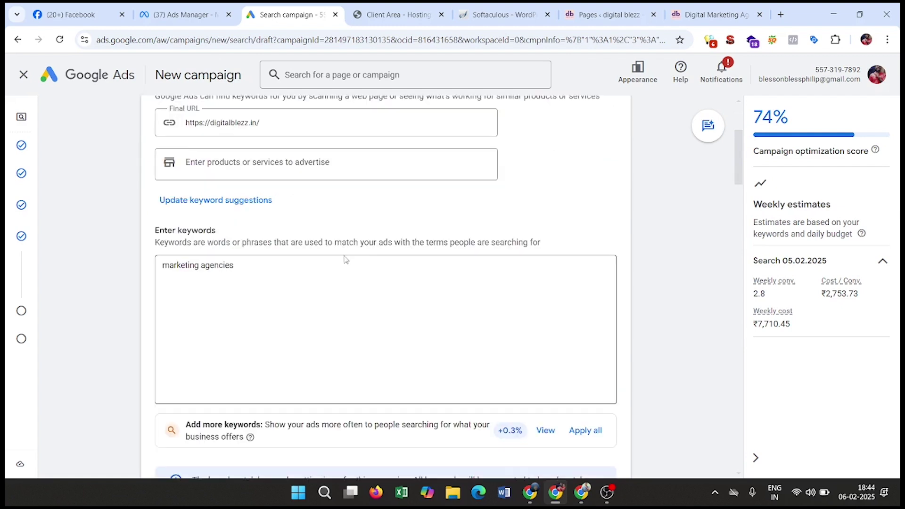
scroll(326, 249, up, 1)
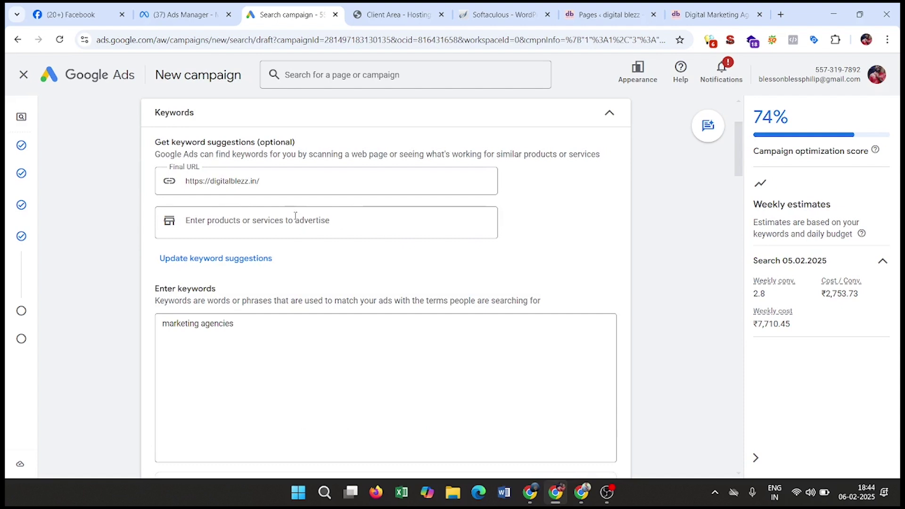
triple_click(199, 325)
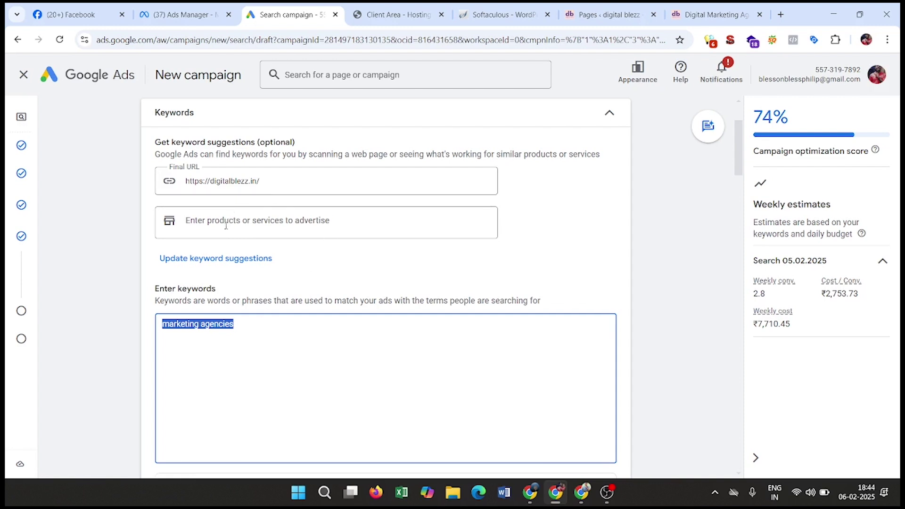
click(233, 352)
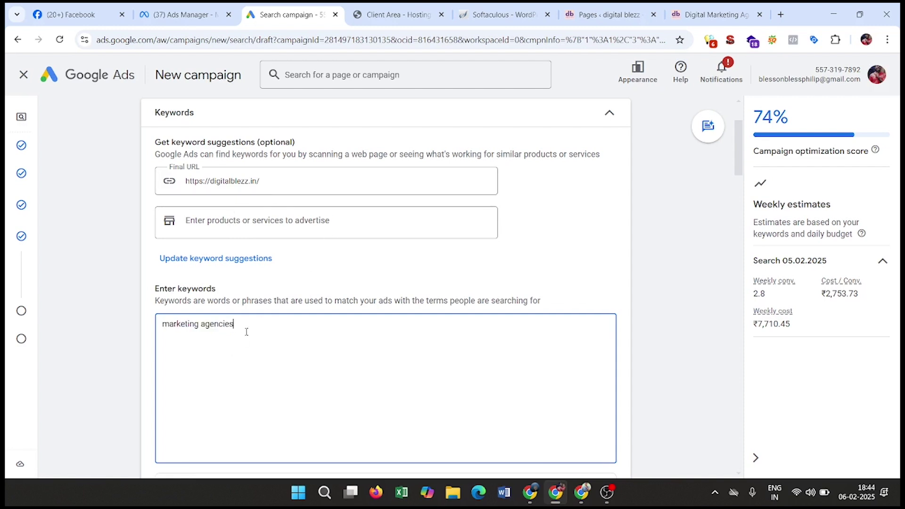
triple_click(246, 332)
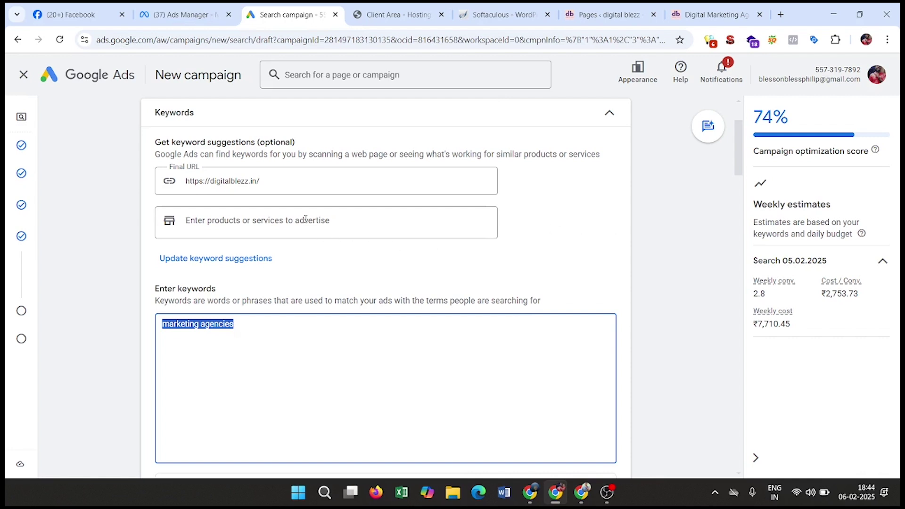
scroll(306, 222, down, 1)
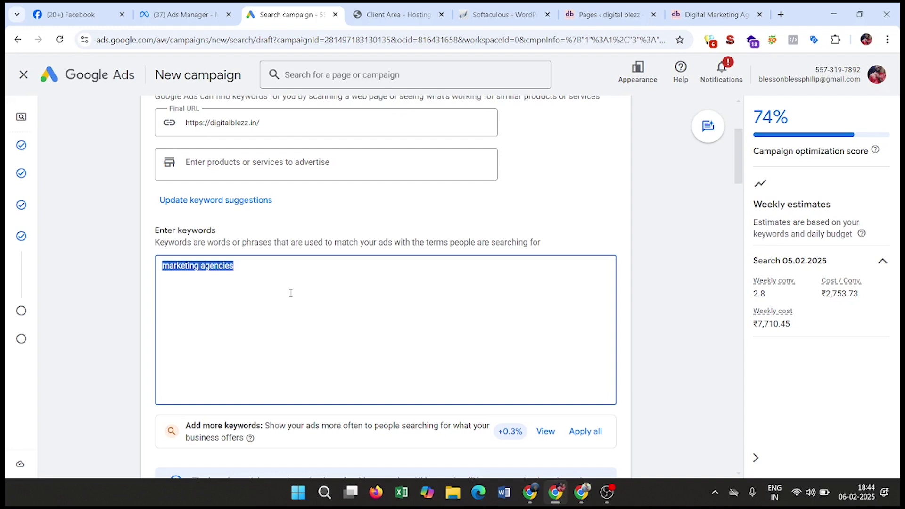
Wrap the keyword marketing agencies in double quotation marks to write it as a phrase match
click(253, 278)
double_click(253, 277)
triple_click(253, 277)
click(224, 271)
double_click(224, 271)
click(244, 269)
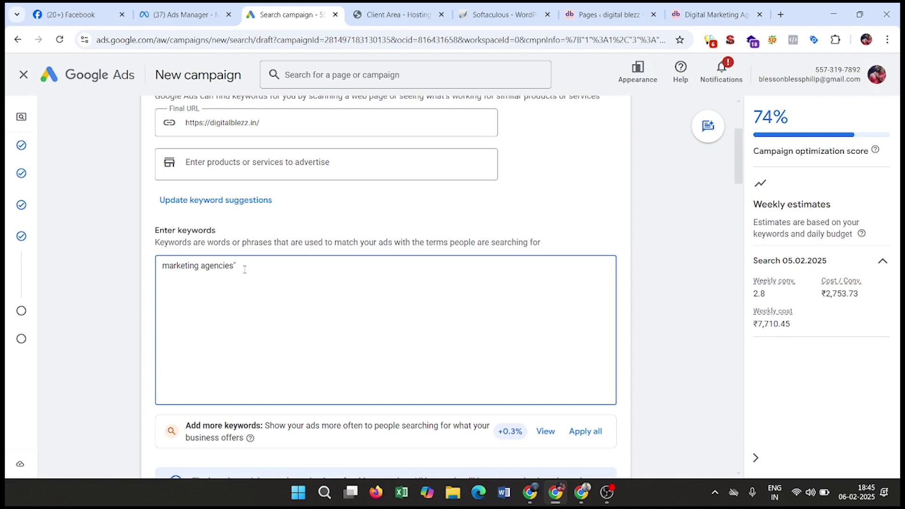
click(163, 265)
text(")
Replace the quotation marks around the keyword with square brackets, making it [marketing agencies]
click(261, 269)
click(165, 266)
key(BackSpace)
text(])
click(163, 266)
text([)
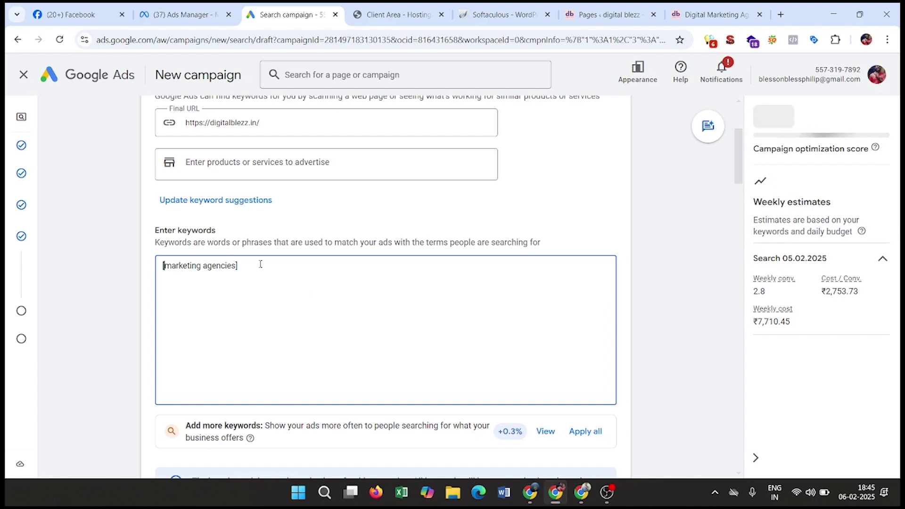
Remove the square brackets from the keyword so it reads marketing agencies as a broad match
key(ctrl+a)
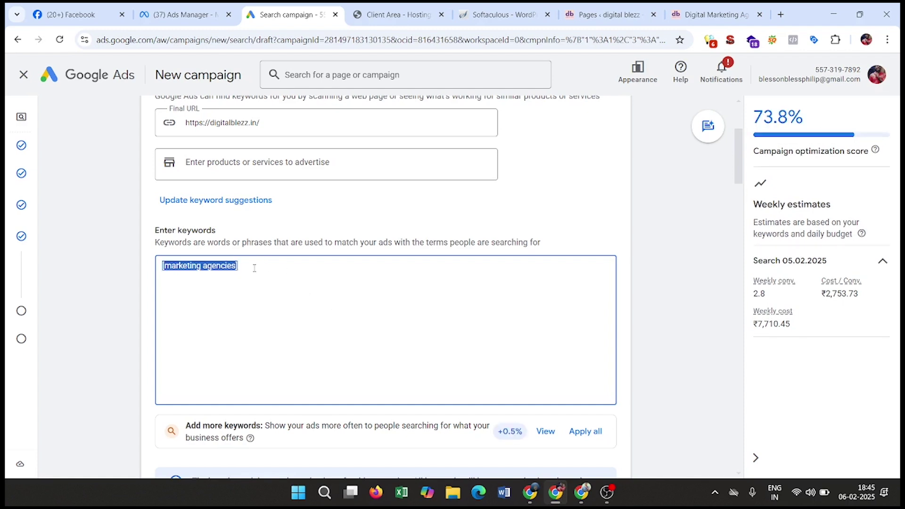
click(254, 268)
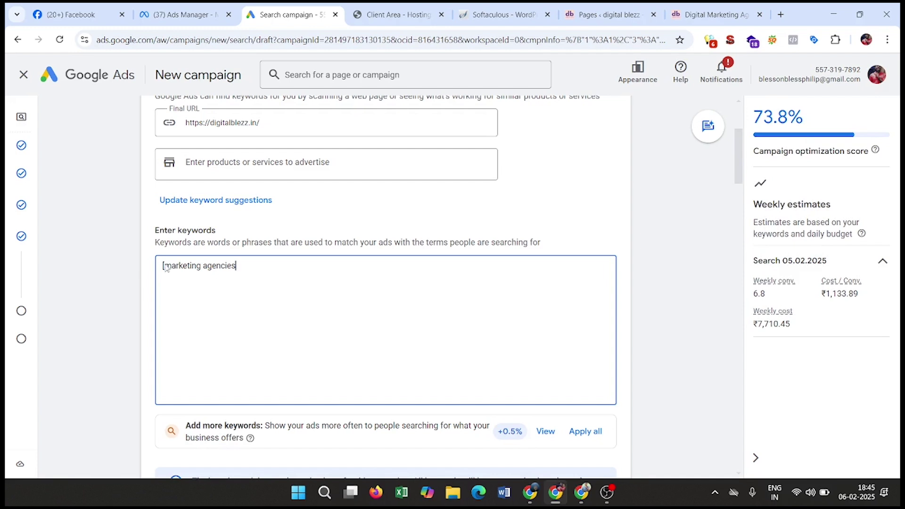
click(166, 267)
key(BackSpace)
click(264, 269)
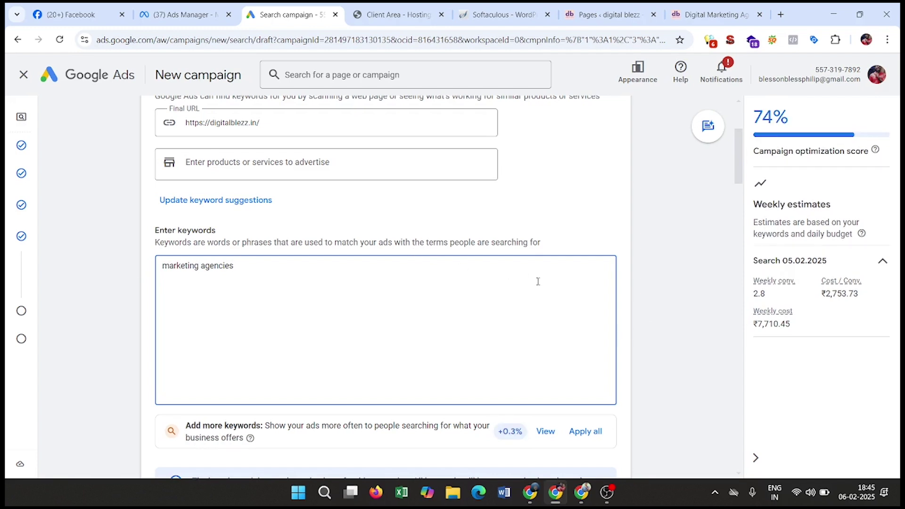
Examine the Ads section's ad strength, final URL, display path and mobile preview, comparing them with the keyword entry above
scroll(380, 345, down, 6)
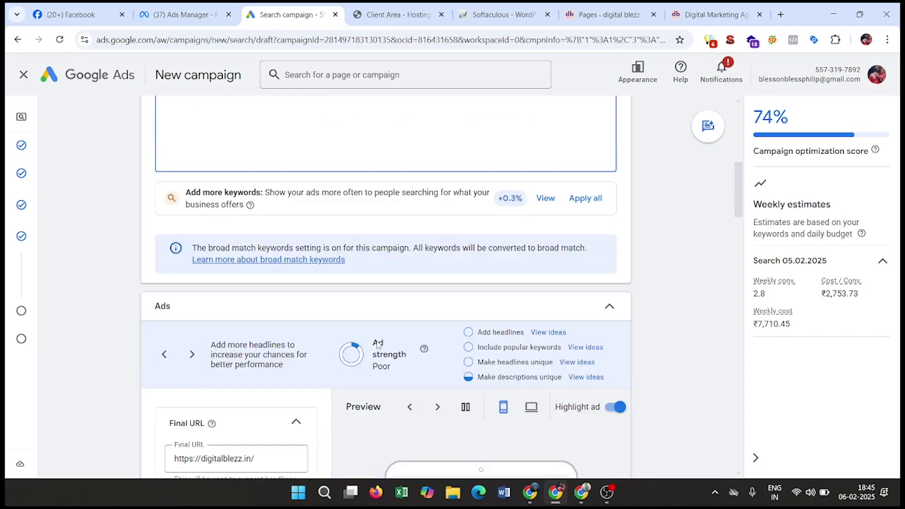
scroll(285, 295, down, 1)
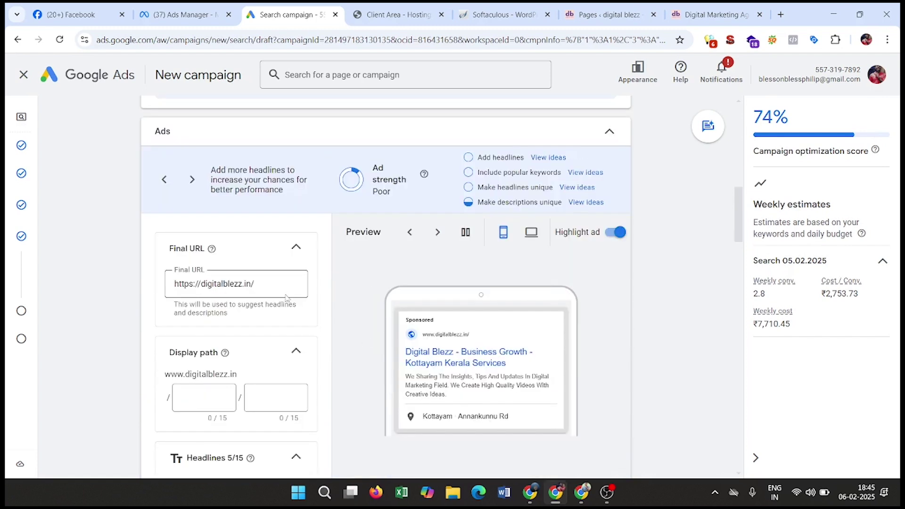
click(273, 284)
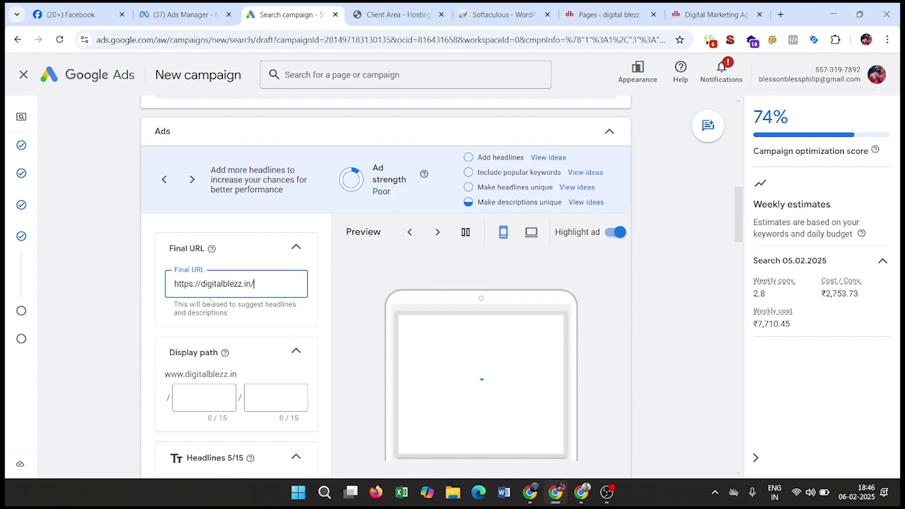
scroll(221, 290, down, 1)
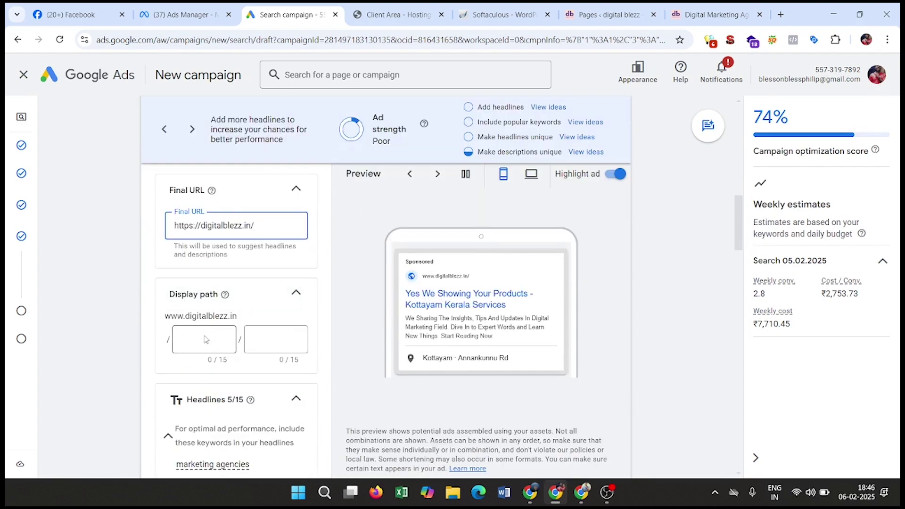
scroll(206, 336, down, 2)
scroll(220, 320, up, 3)
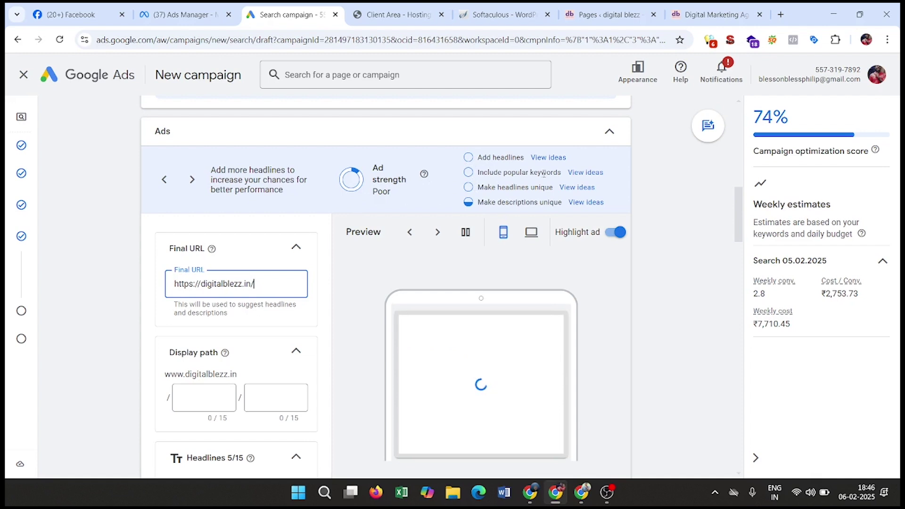
scroll(456, 201, up, 10)
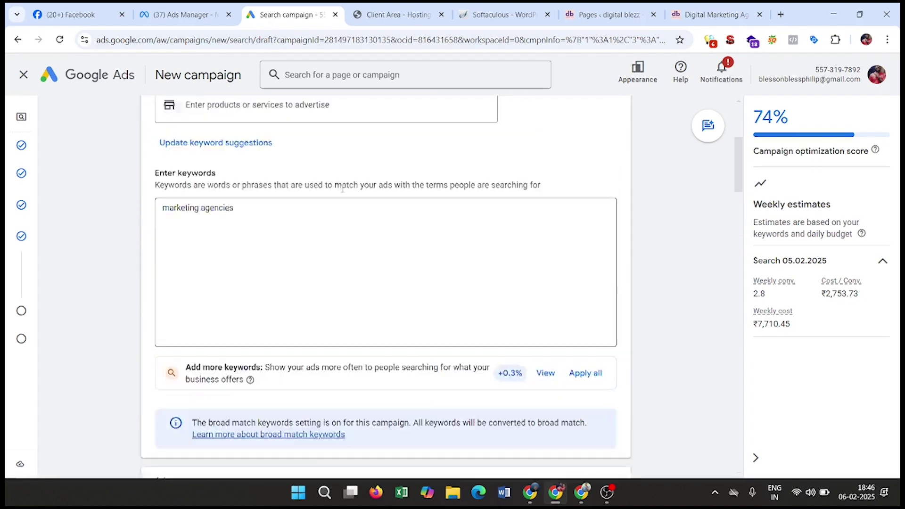
scroll(302, 361, down, 10)
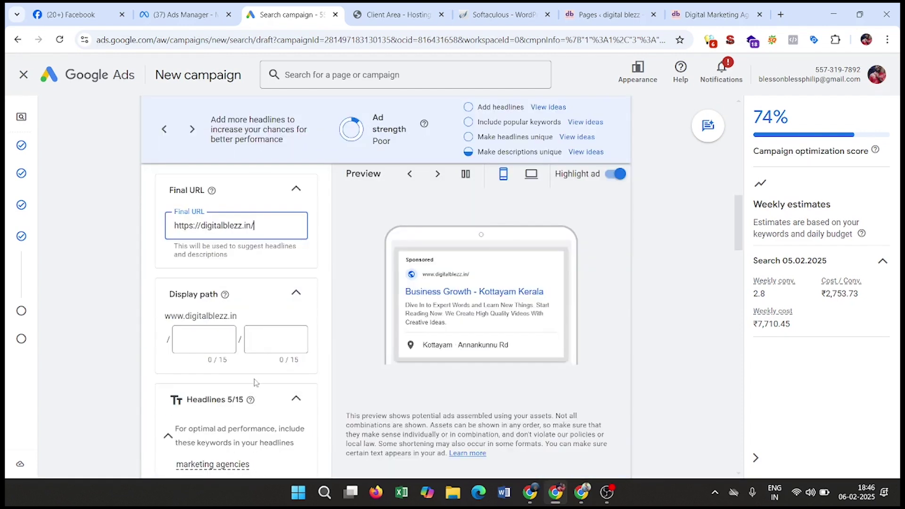
scroll(416, 343, up, 1)
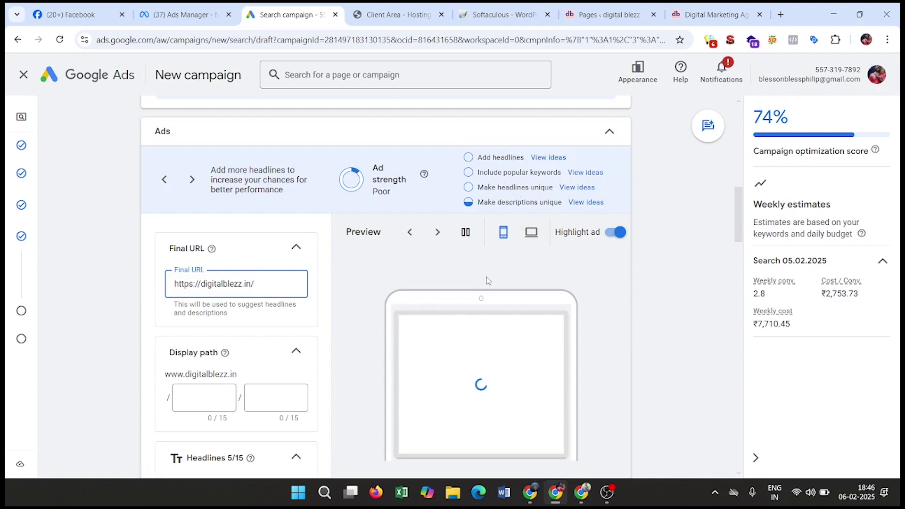
scroll(273, 318, down, 5)
scroll(273, 318, down, 1)
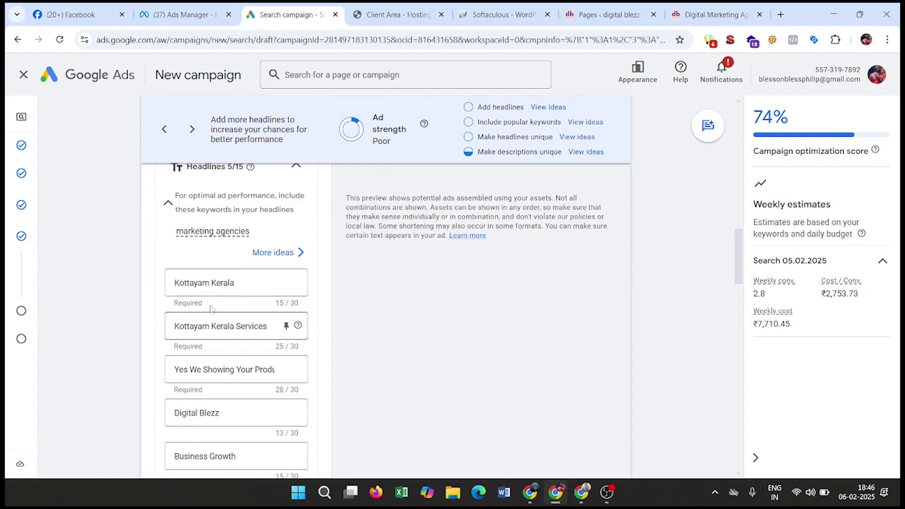
Look over the ad's suggested headlines and descriptions and how they combine in the ad preview
click(245, 283)
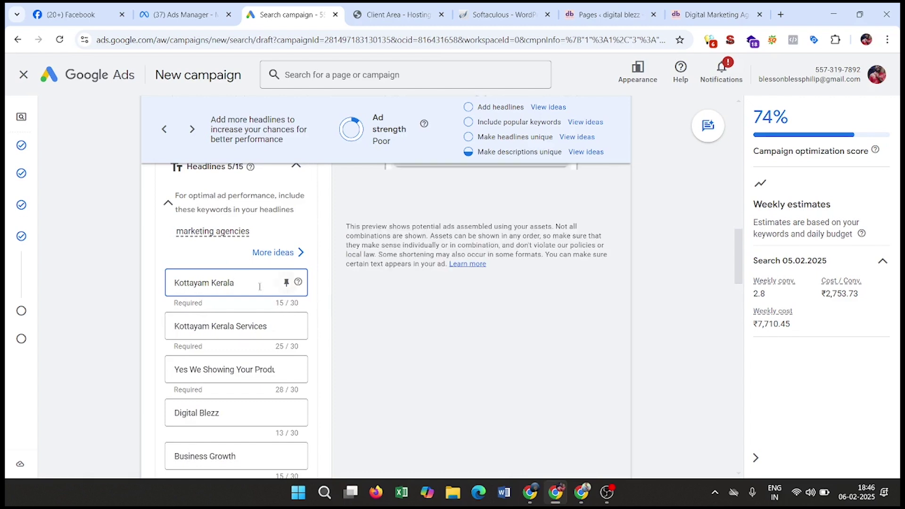
scroll(237, 319, down, 1)
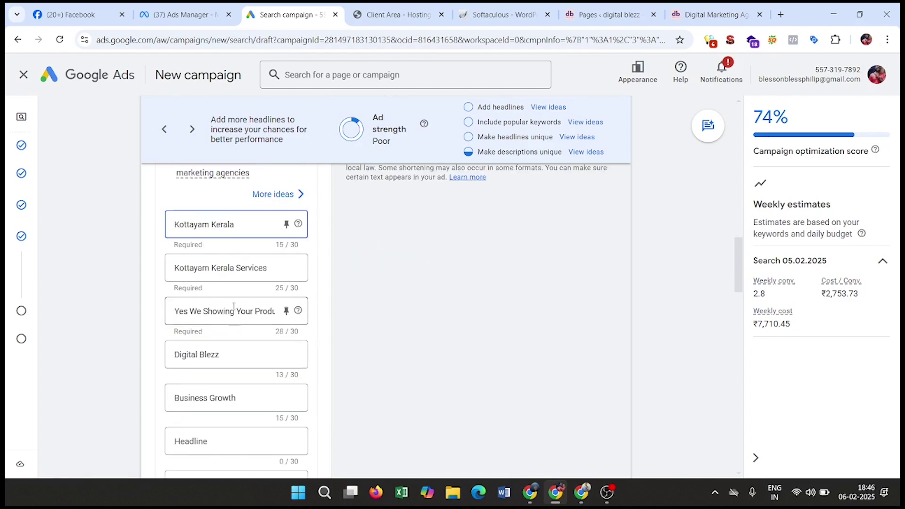
scroll(293, 330, down, 5)
scroll(350, 338, up, 2)
scroll(350, 338, up, 9)
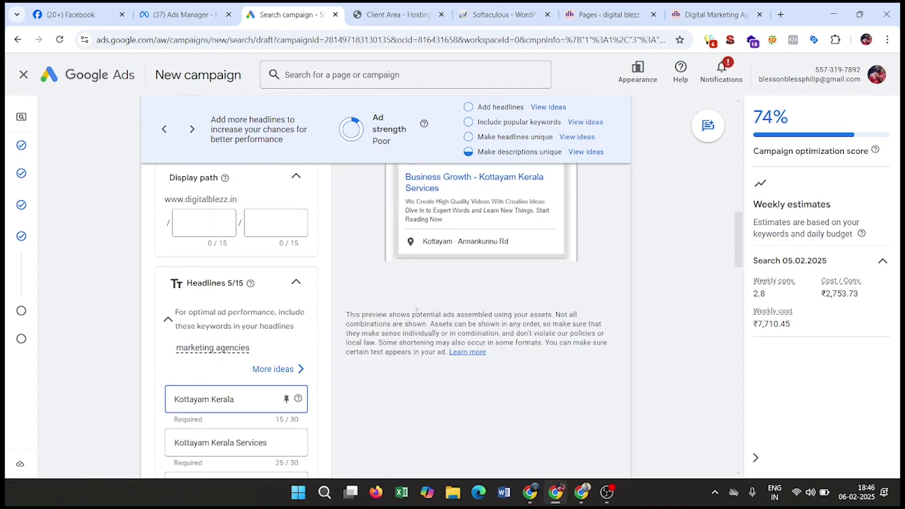
scroll(250, 369, down, 6)
scroll(250, 369, down, 8)
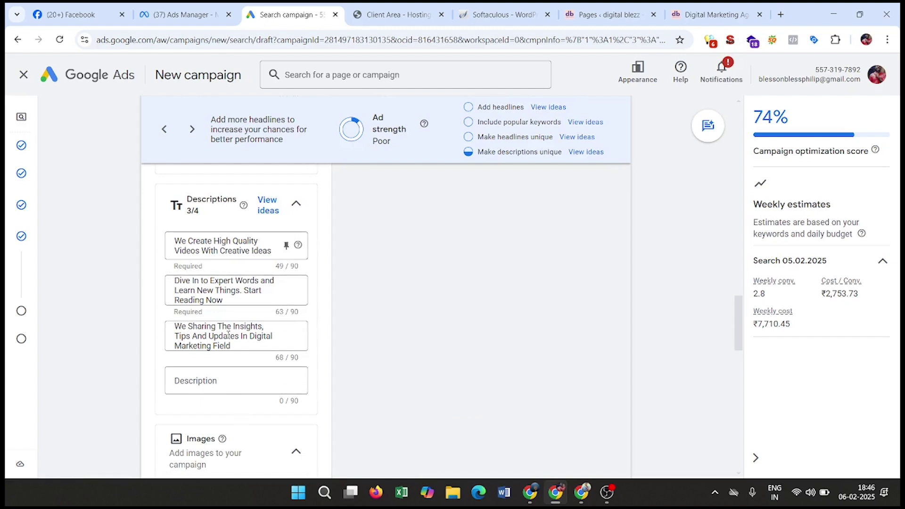
scroll(238, 366, down, 2)
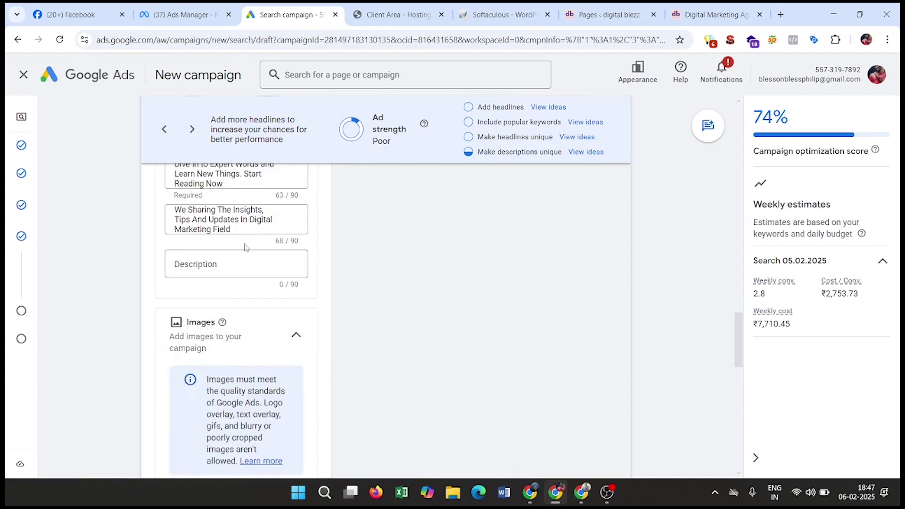
scroll(262, 270, up, 5)
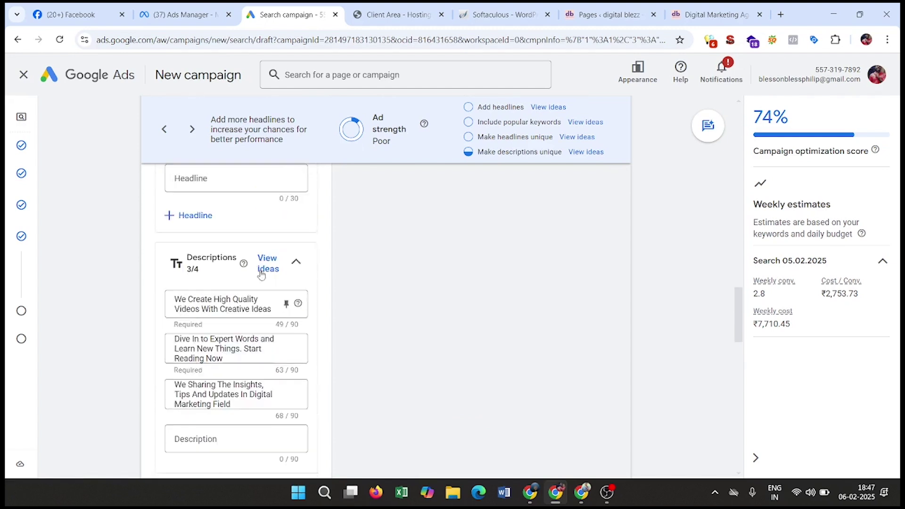
scroll(264, 280, up, 8)
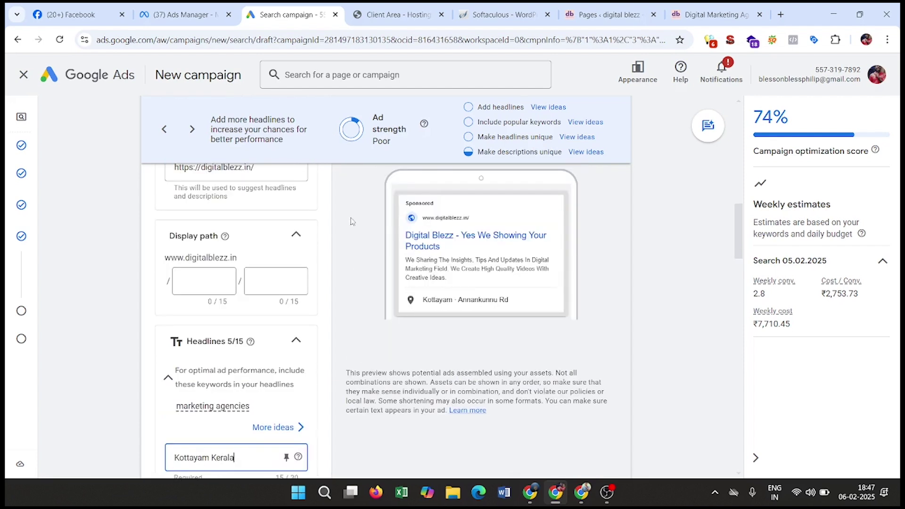
scroll(351, 221, down, 4)
scroll(214, 236, up, 3)
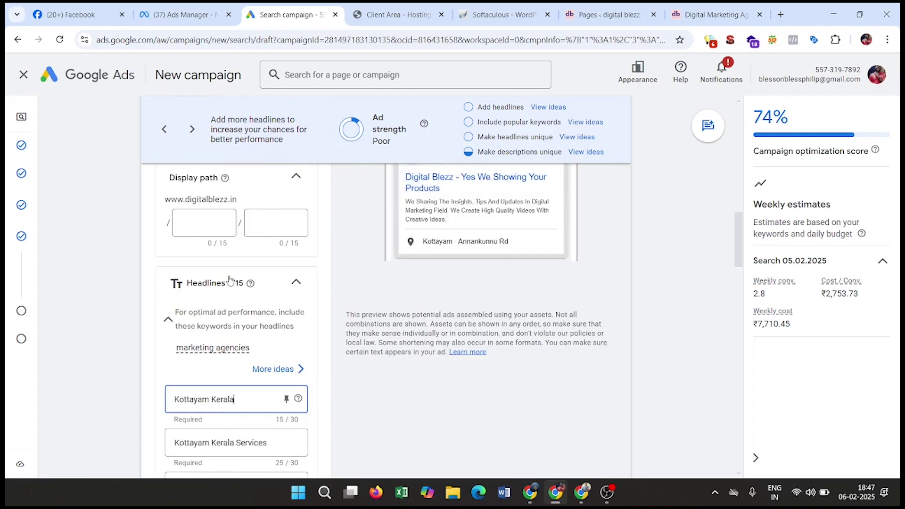
Set the ad's display path to "db" in the first part and "official" in the second
click(206, 222)
scroll(259, 283, up, 1)
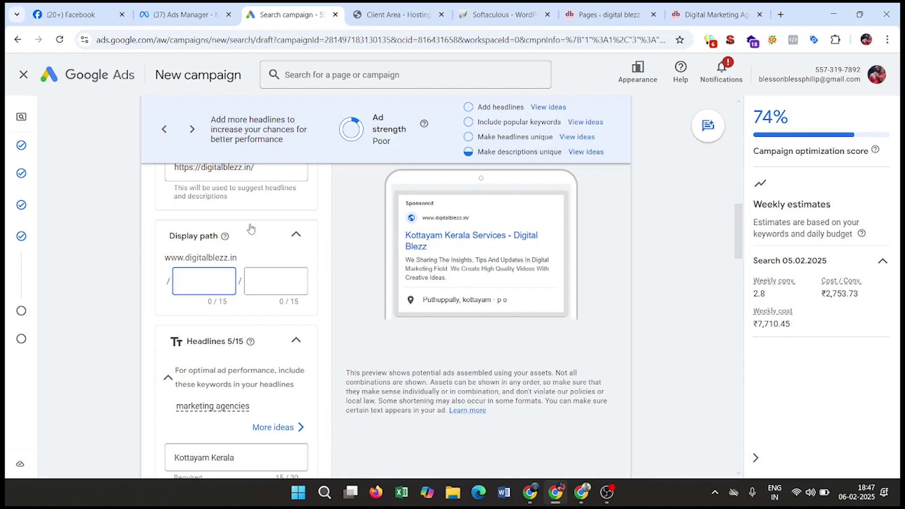
scroll(250, 230, up, 1)
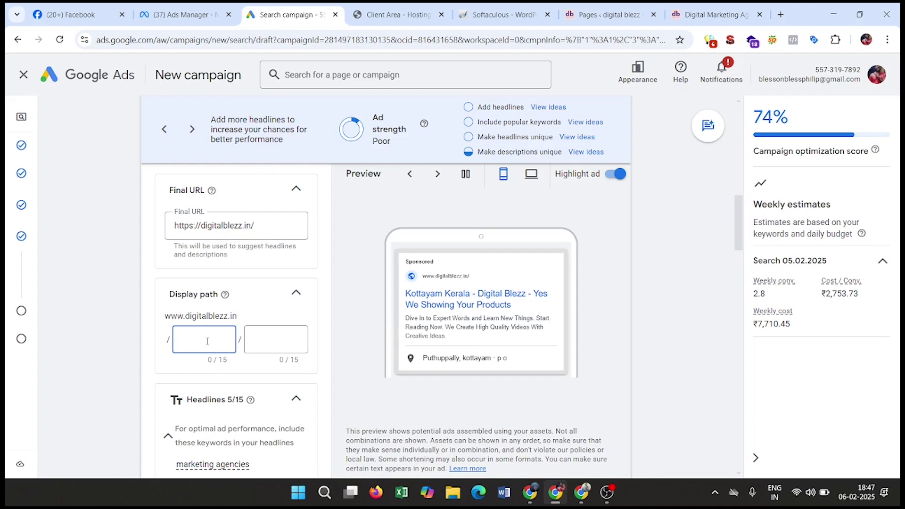
key(Caps_Lock)
text(D)
key(Caps_Lock)
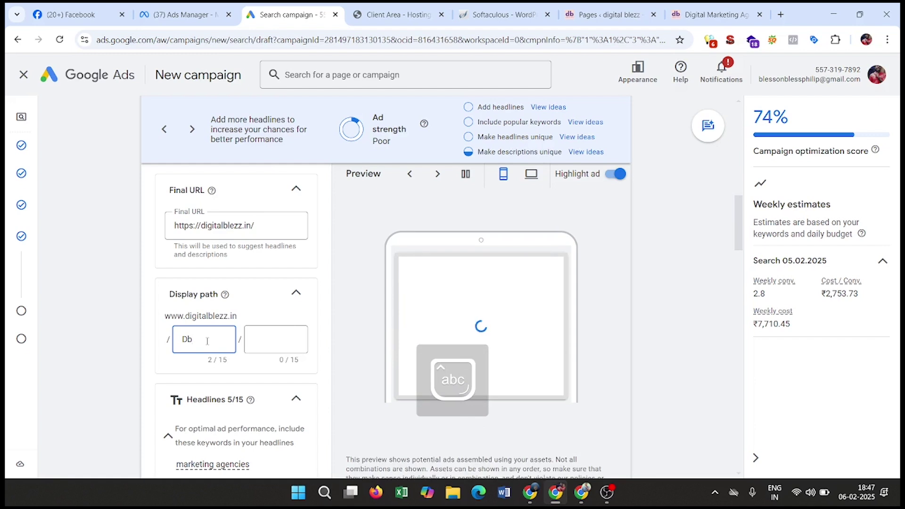
text(db)
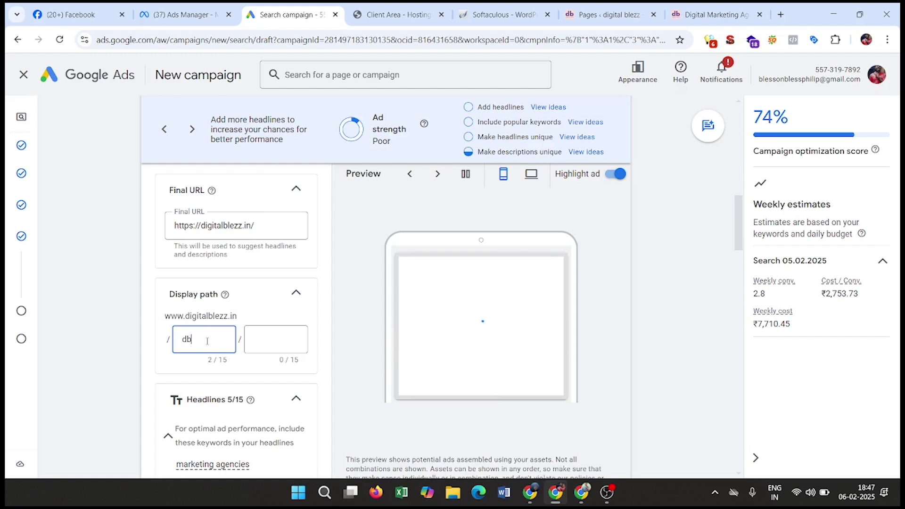
click(268, 342)
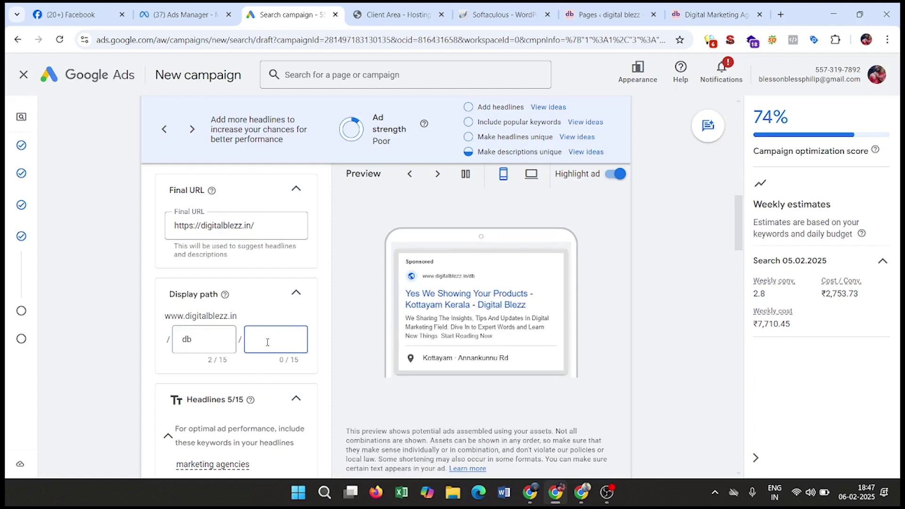
text(official)
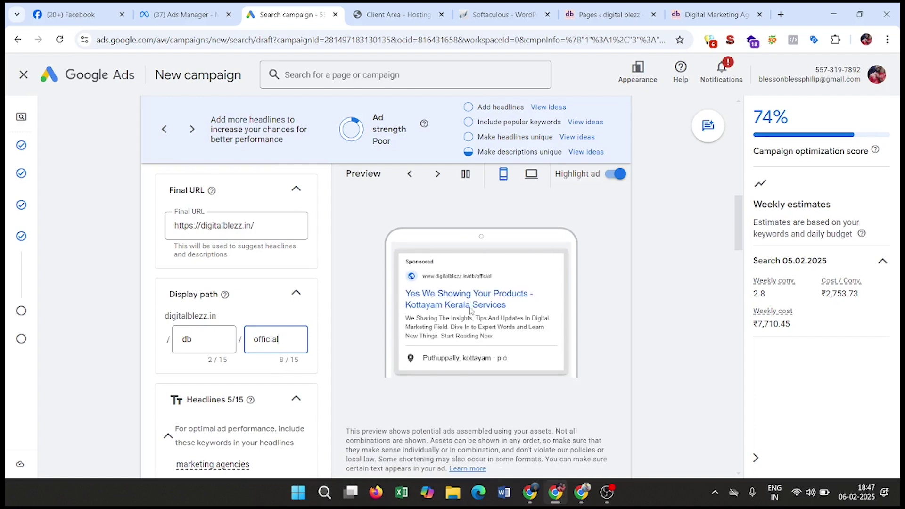
Enter "offer" as the text of Sitelink 1 in the sitelink creation form and check its desktop and mobile previews
scroll(311, 369, down, 15)
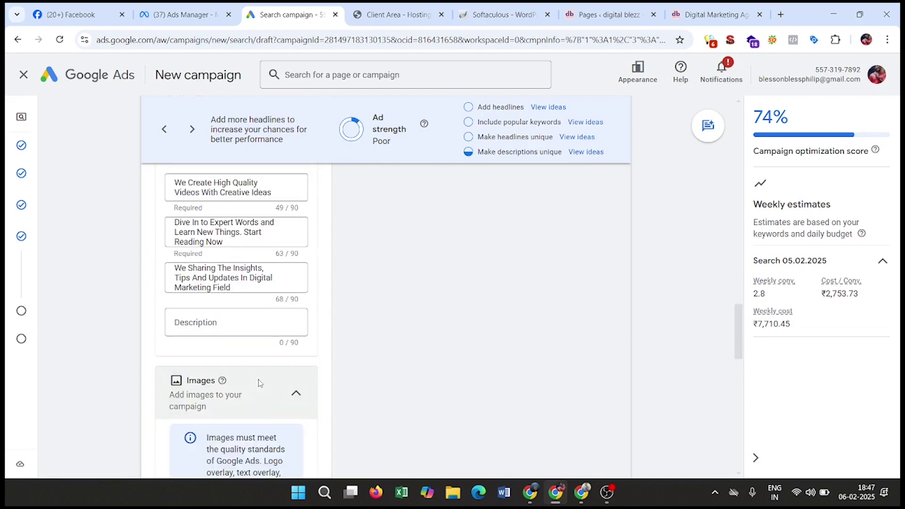
scroll(259, 383, down, 1)
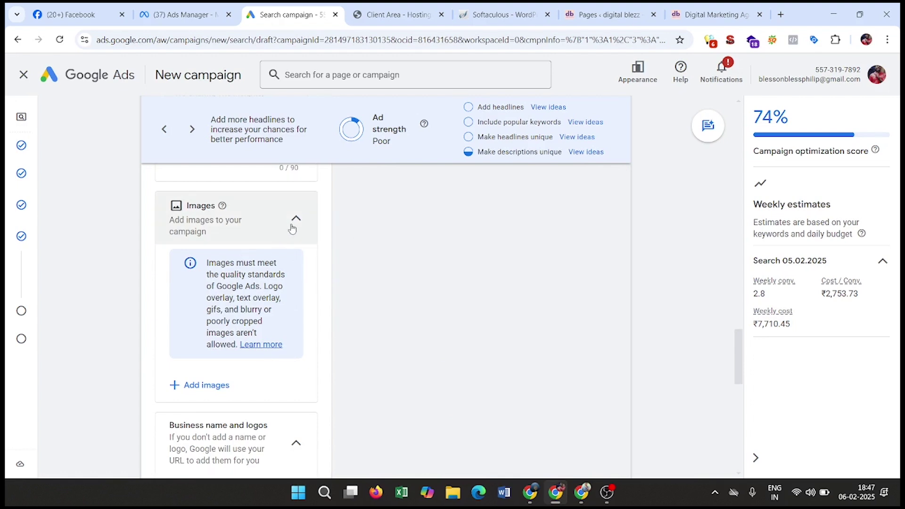
scroll(273, 304, down, 2)
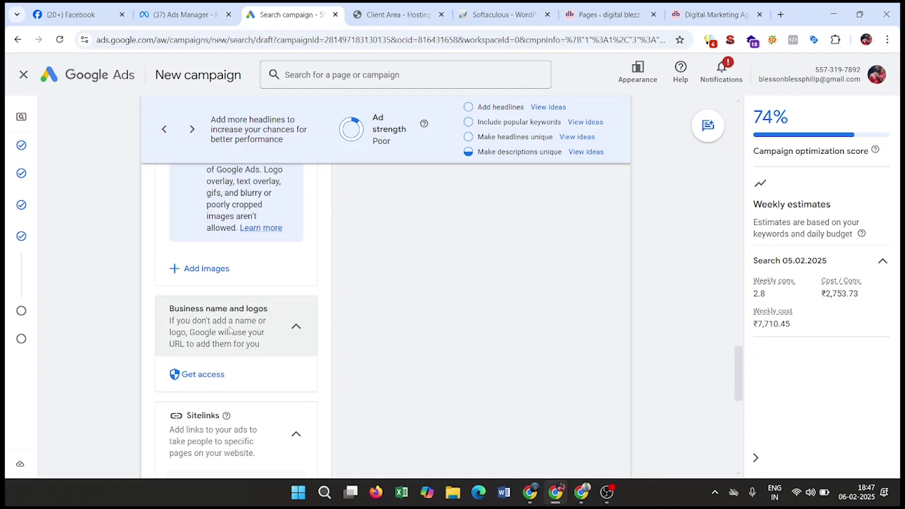
scroll(249, 314, down, 1)
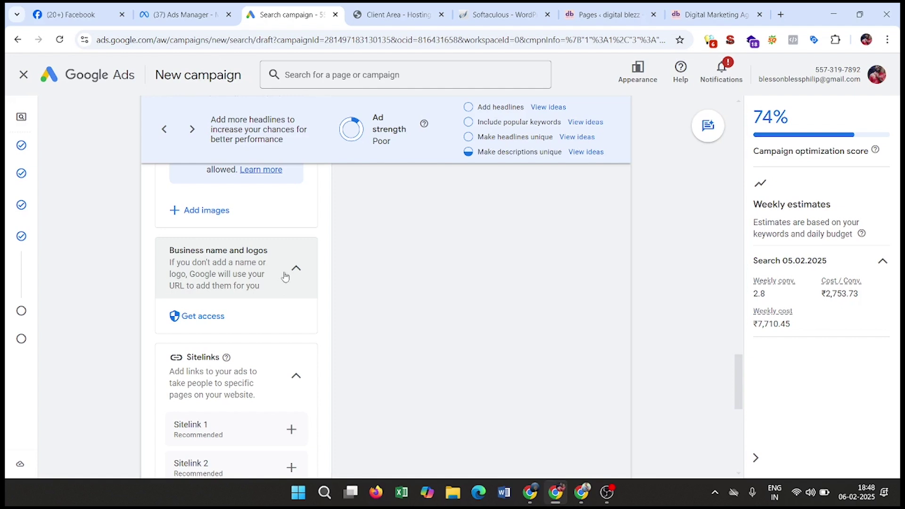
scroll(264, 287, down, 3)
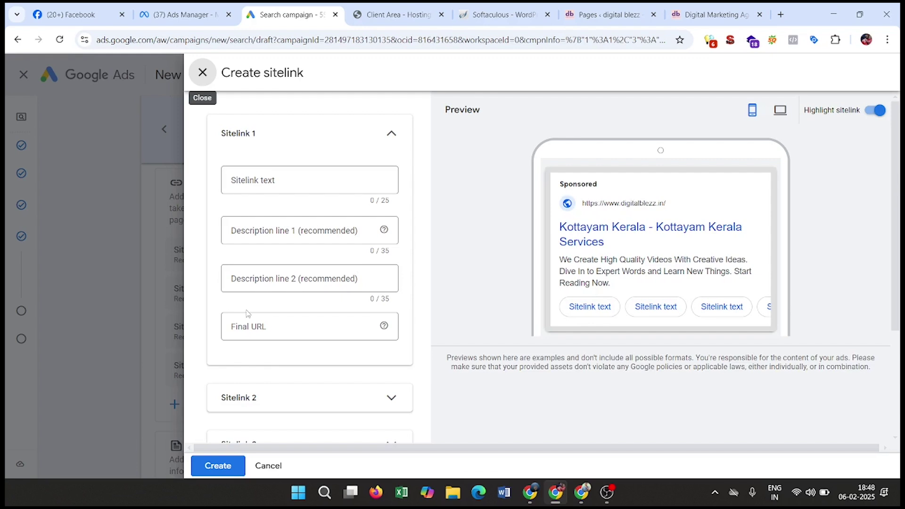
click(325, 181)
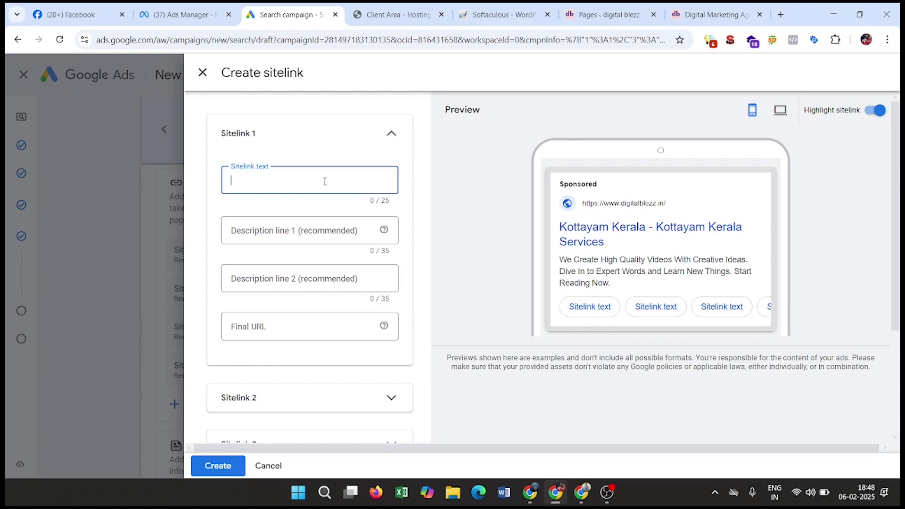
text(offer)
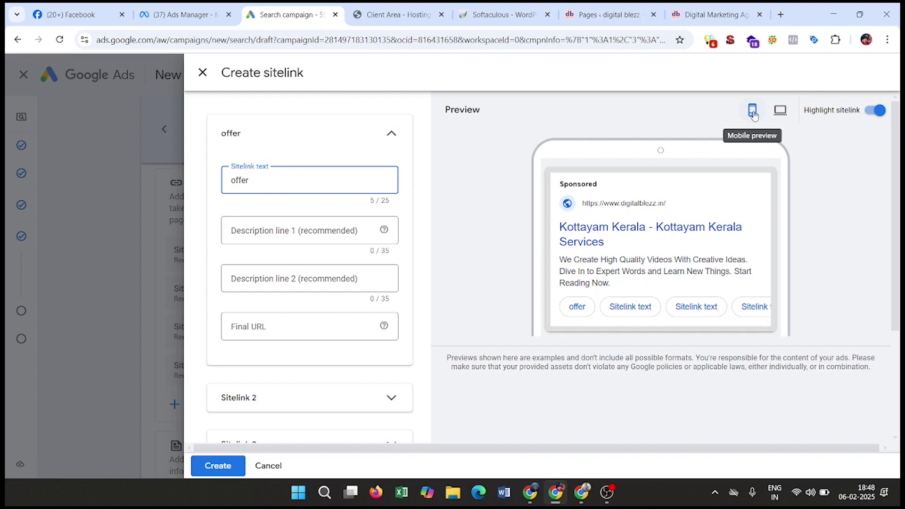
click(789, 111)
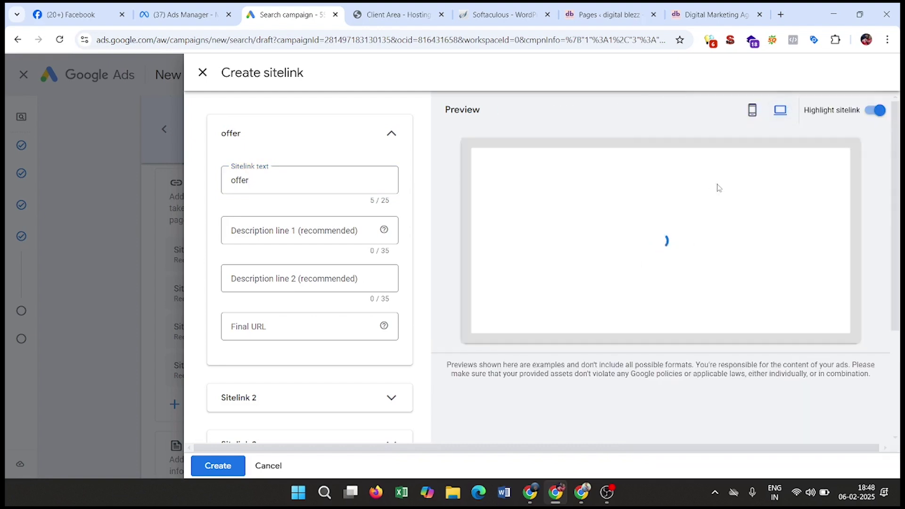
click(751, 111)
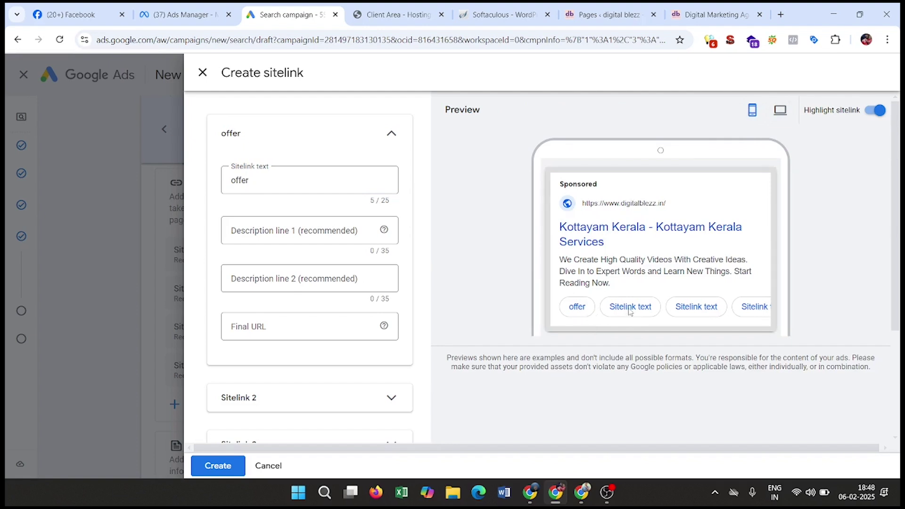
Close the sitelink creation form without creating the "offer" sitelink
click(276, 330)
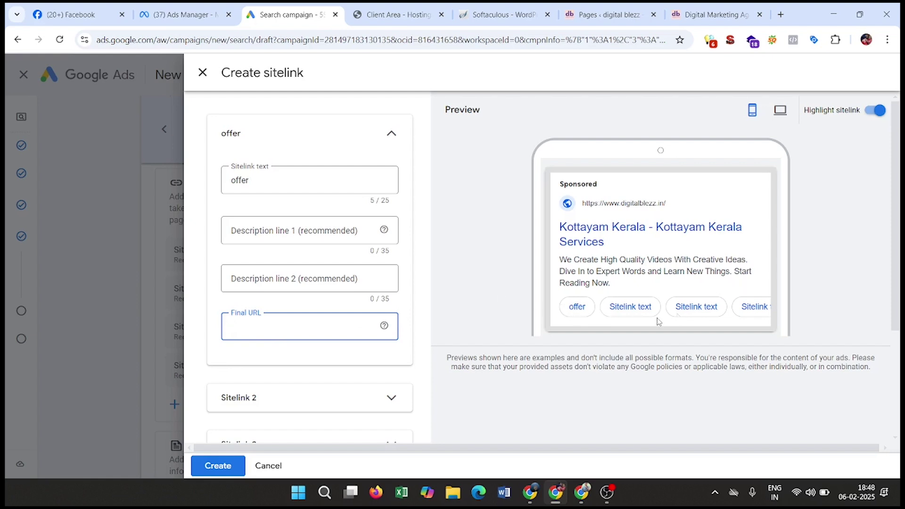
click(202, 74)
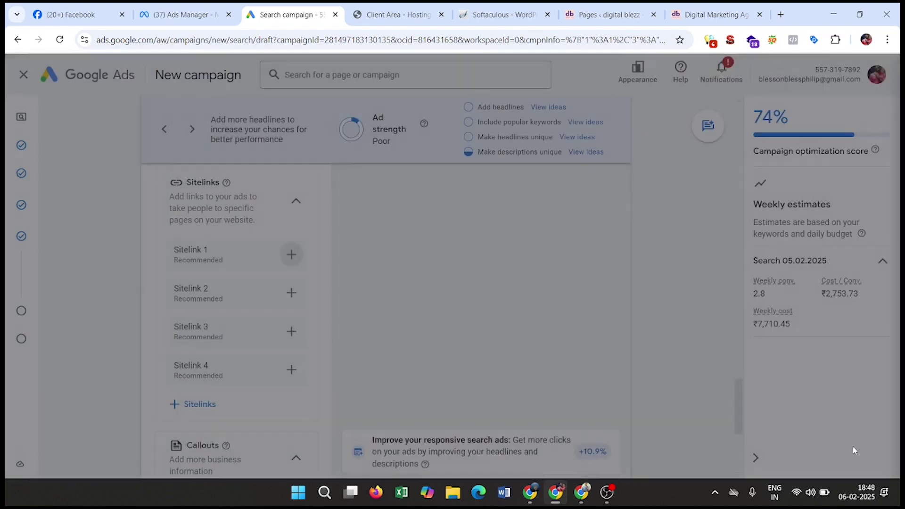
Expand the additional asset types and look over the options from callouts, promotions and prices to calls, snippets, lead forms, locations and apps
scroll(241, 354, down, 3)
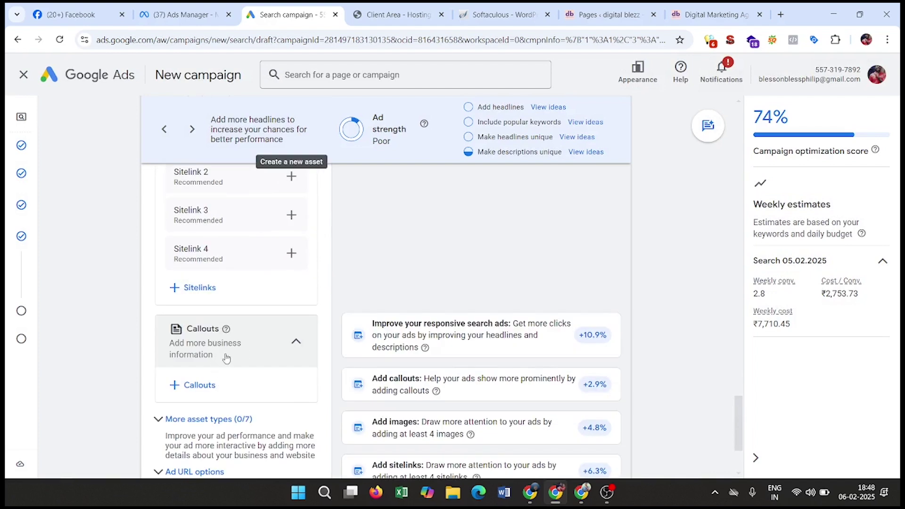
scroll(226, 358, down, 2)
scroll(238, 295, down, 2)
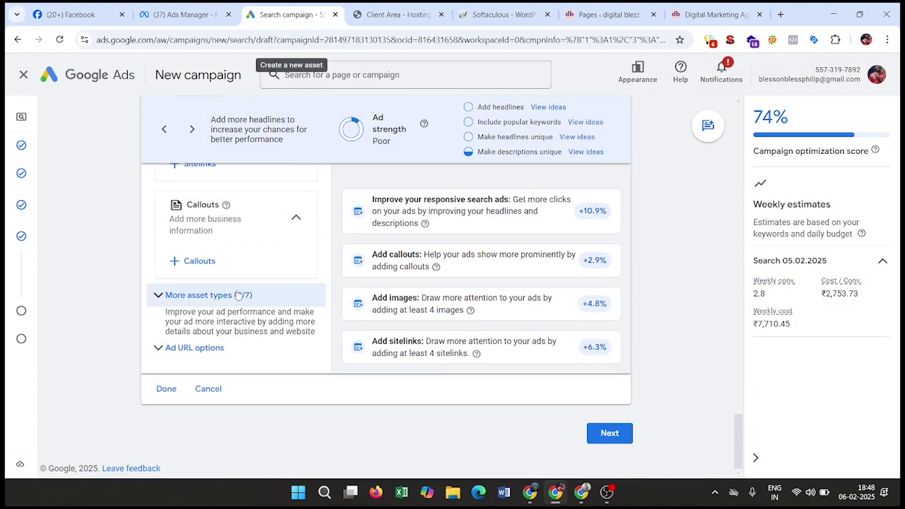
click(208, 297)
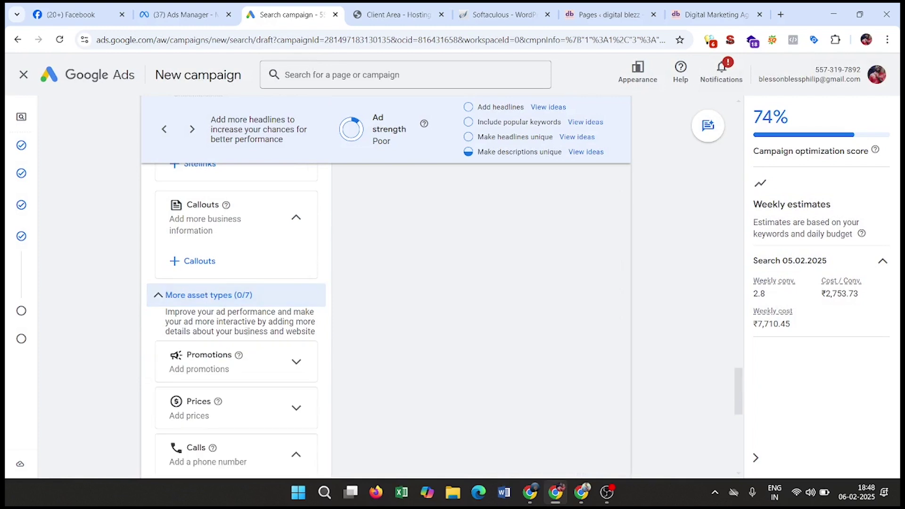
scroll(260, 339, down, 2)
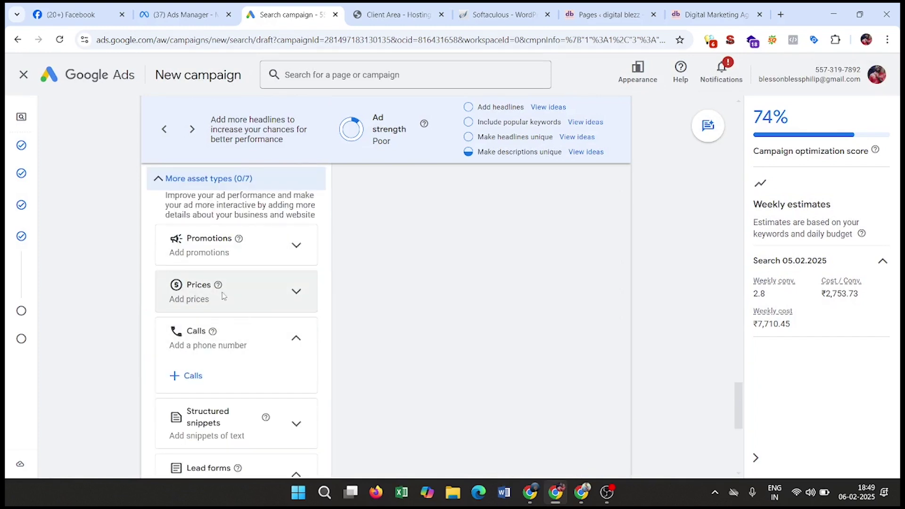
scroll(218, 347, down, 1)
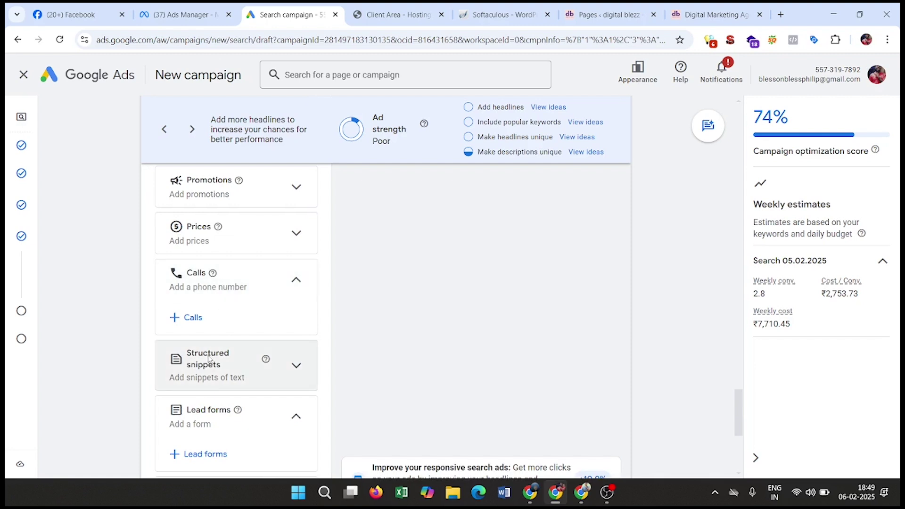
scroll(209, 367, down, 1)
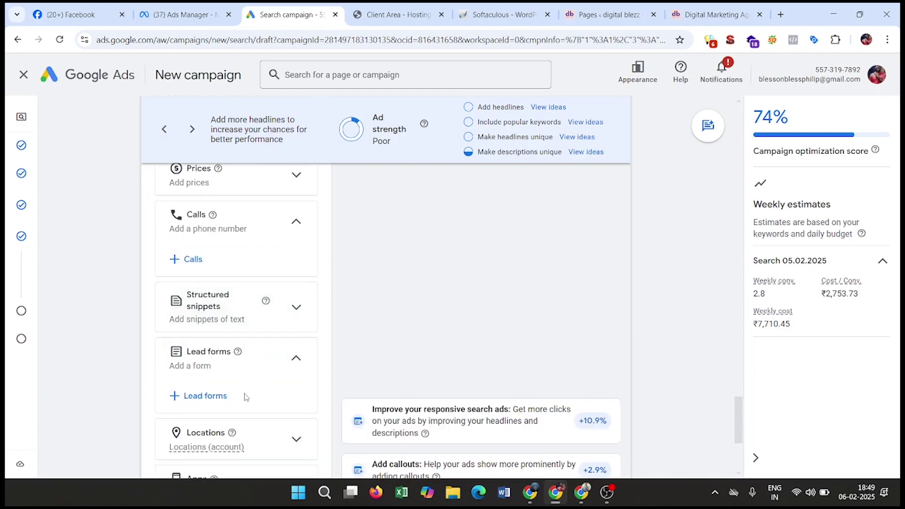
scroll(245, 397, down, 2)
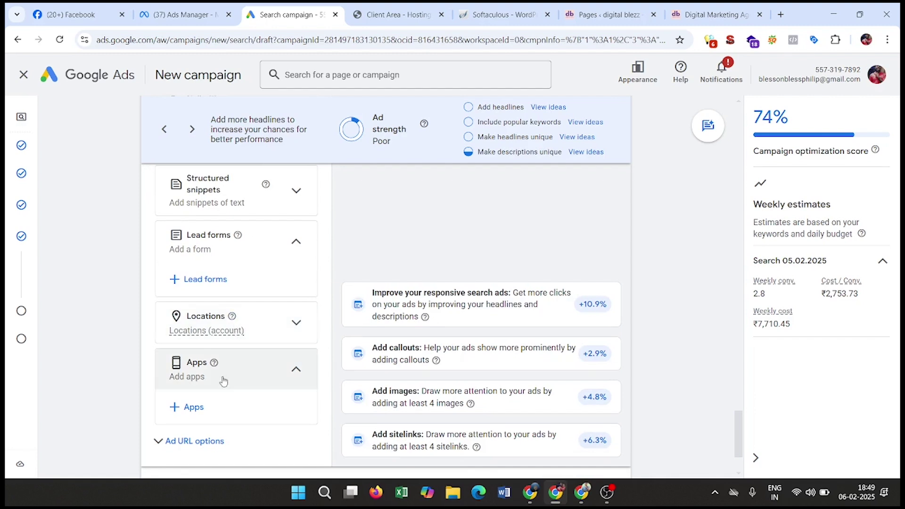
scroll(223, 382, down, 2)
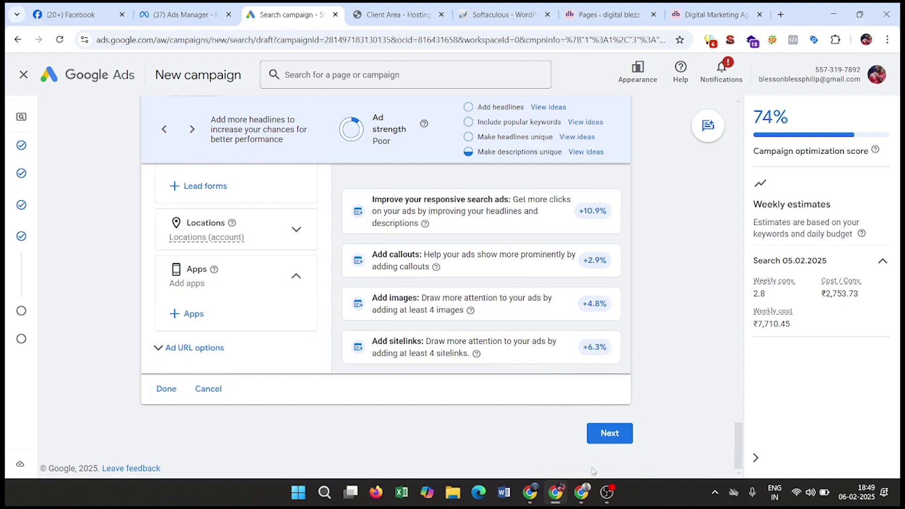
Continue to the budget stage, set a custom average daily budget of ₹1,000 for the campaign and proceed to the review
click(607, 433)
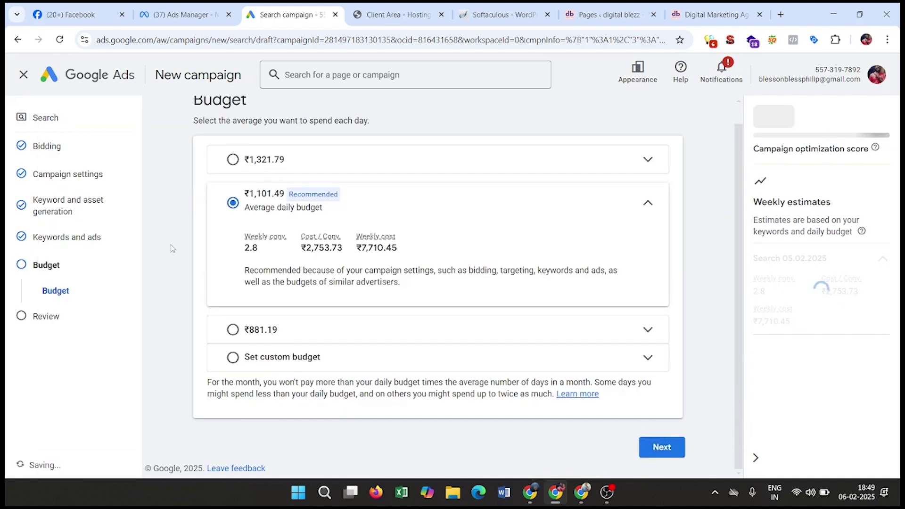
click(247, 361)
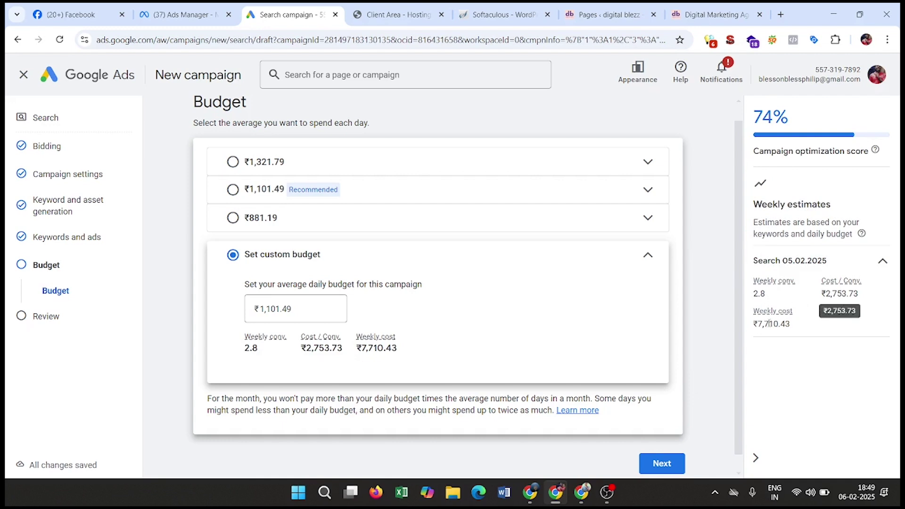
double_click(300, 308)
text(1000)
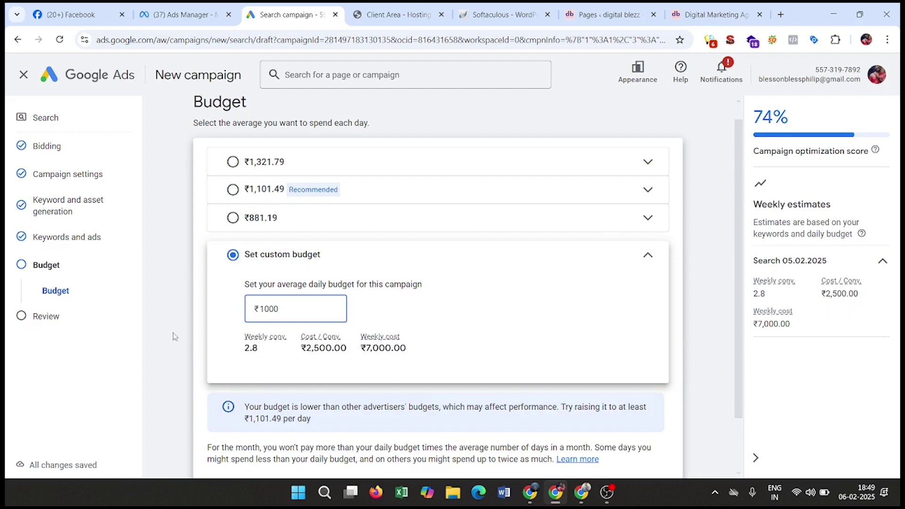
scroll(173, 321, down, 2)
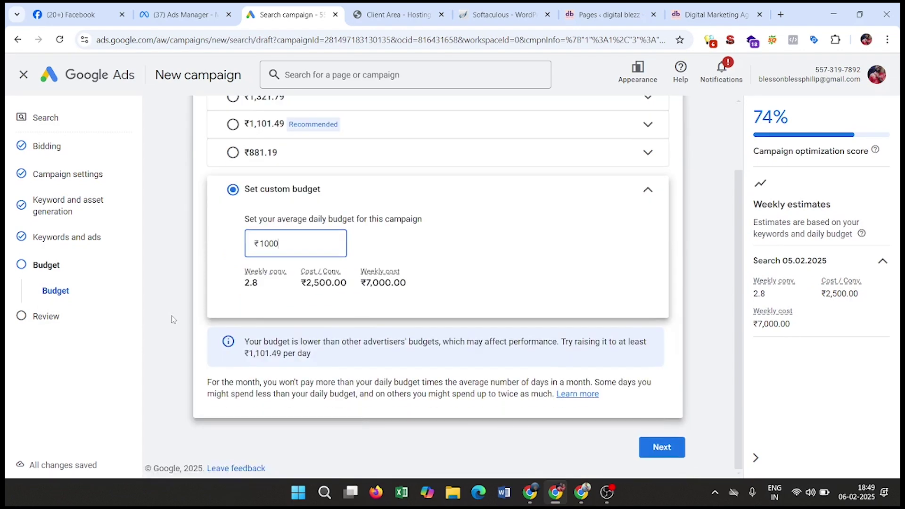
click(681, 445)
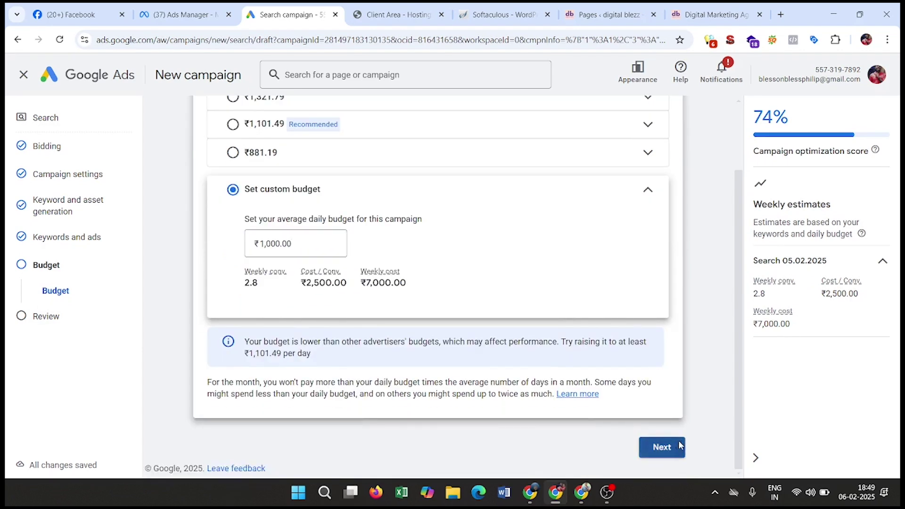
Review the campaign summary, checking the overview, bidding, campaign settings, keywords and ads, and budget
scroll(544, 299, down, 5)
click(499, 329)
scroll(561, 356, down, 3)
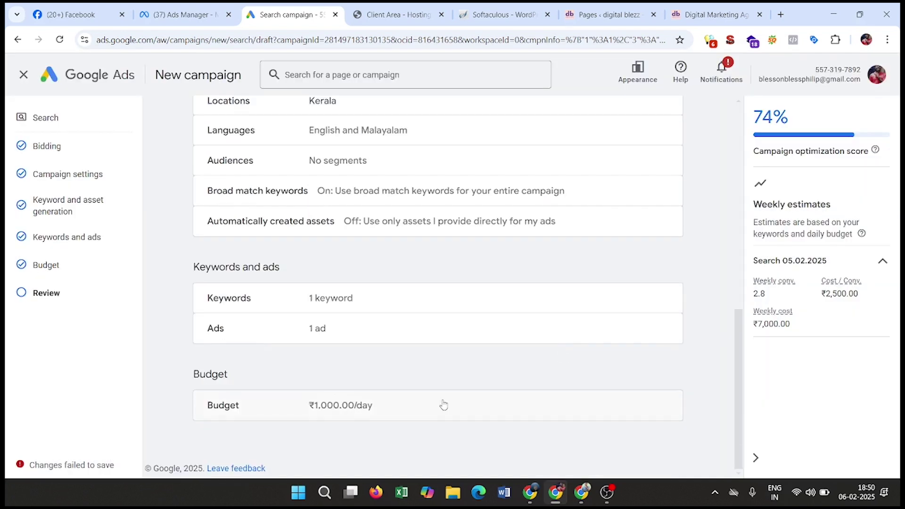
scroll(444, 404, up, 10)
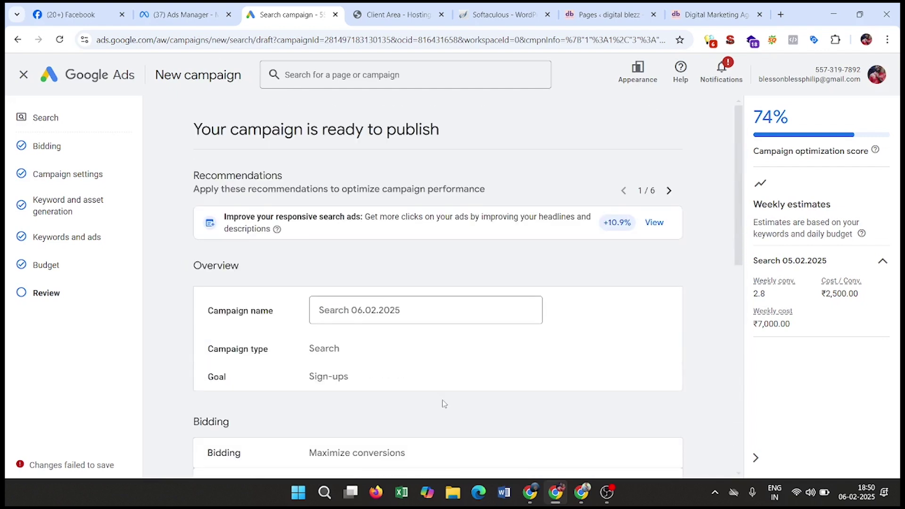
scroll(381, 279, down, 5)
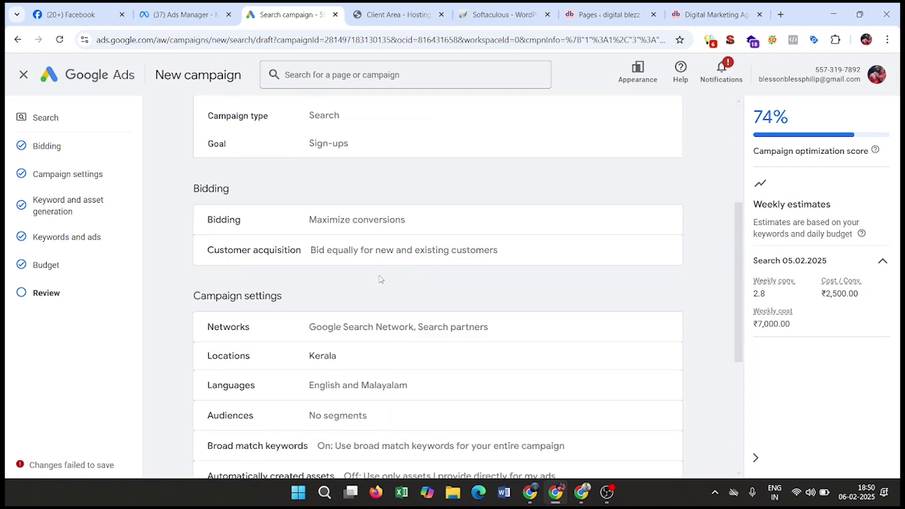
scroll(381, 279, down, 5)
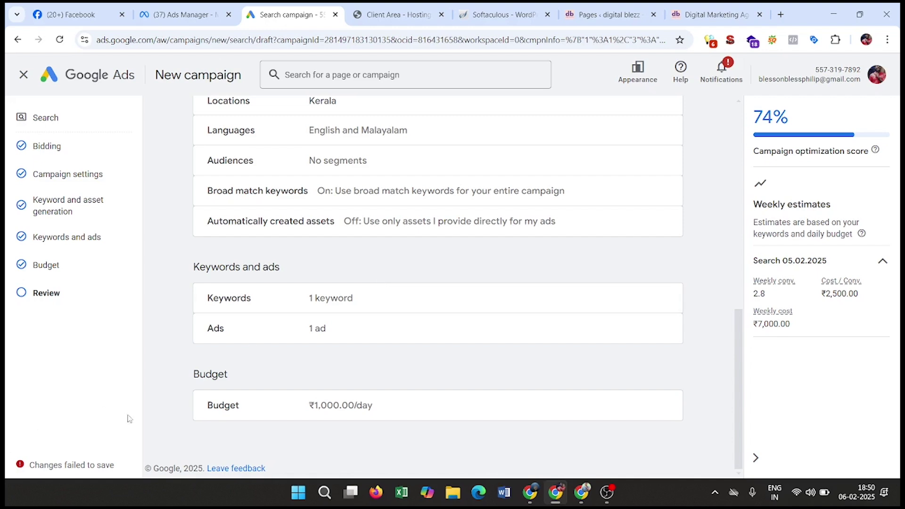